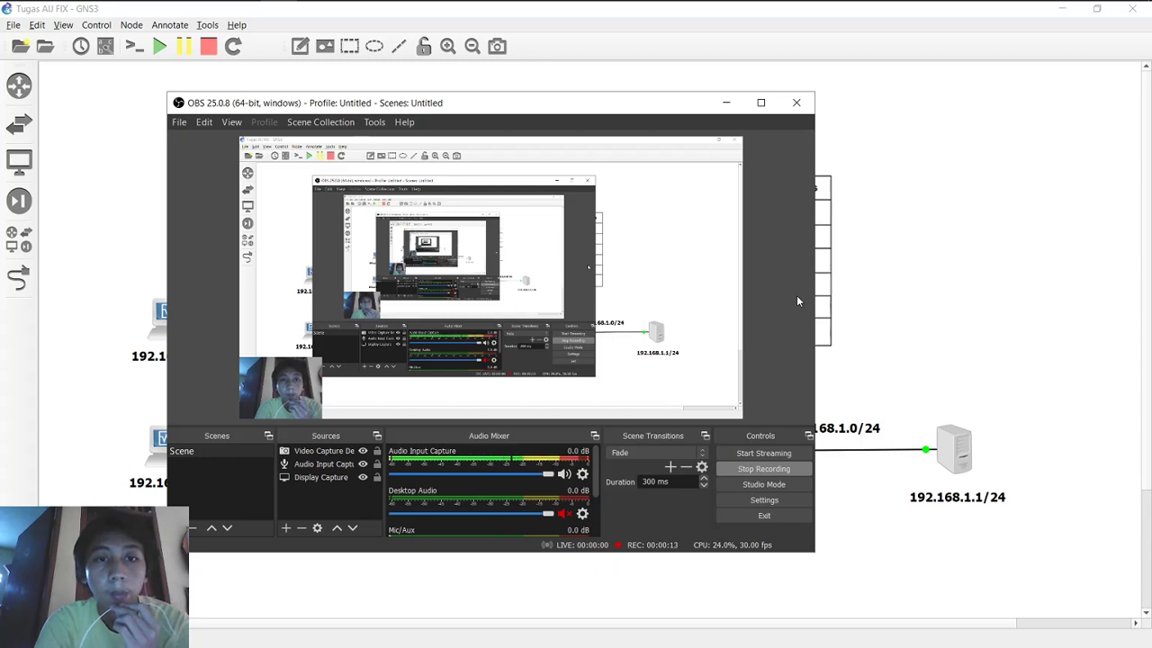
Step: Minimize OBS to reveal the GNS3 topology and its annotated access-rule table
click(726, 105)
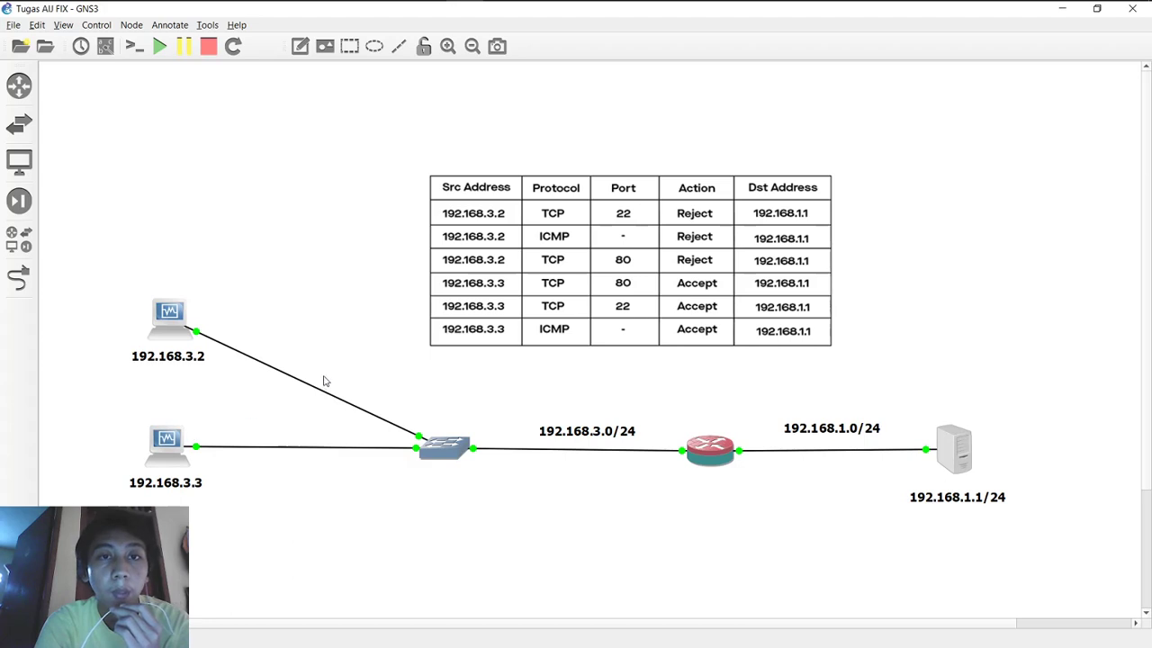
Step: Check WinBox's empty Firewall filter list (0 items), then switch to the Debian 7.8 Gnome VM
click(502, 14)
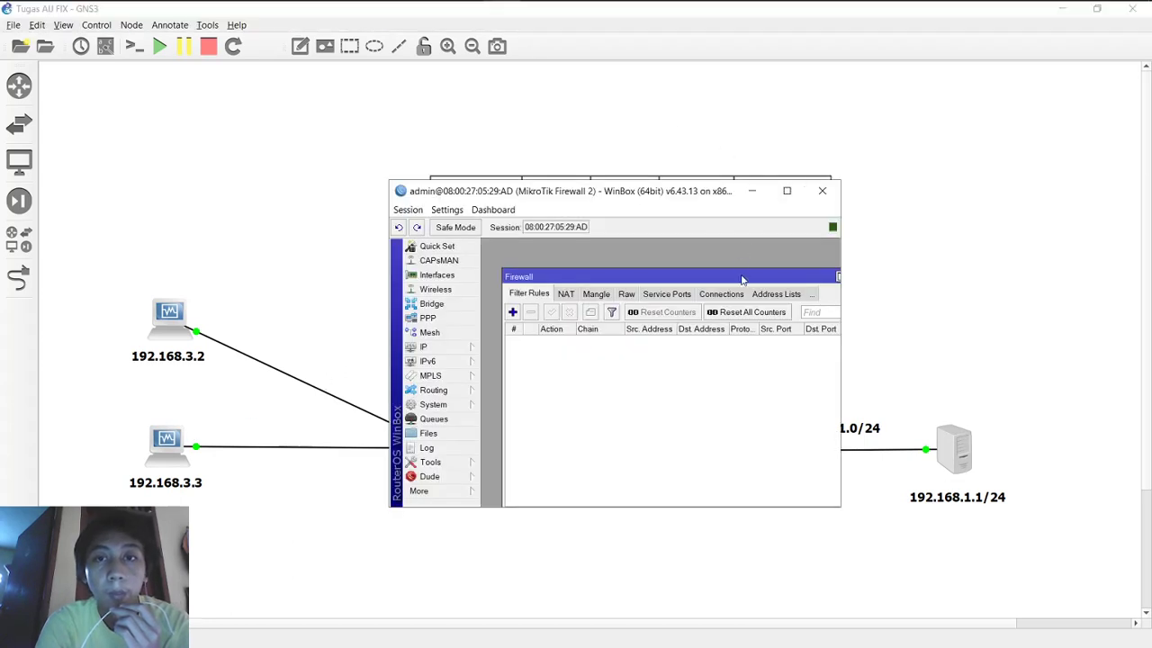
drag(742, 280, 722, 256)
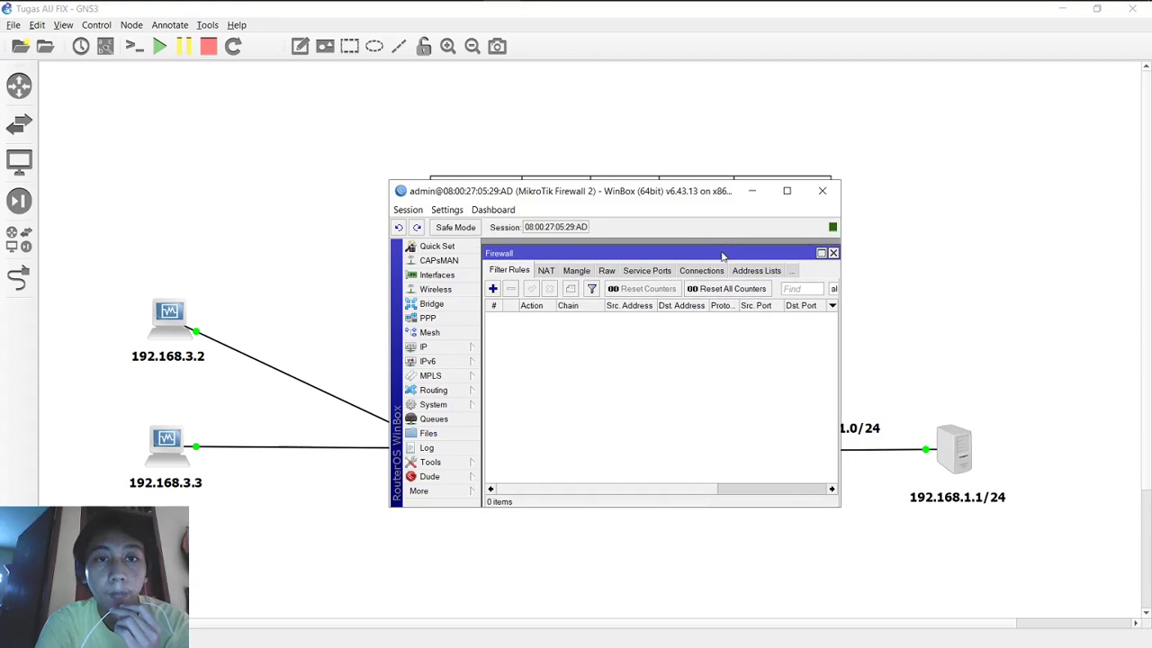
click(752, 190)
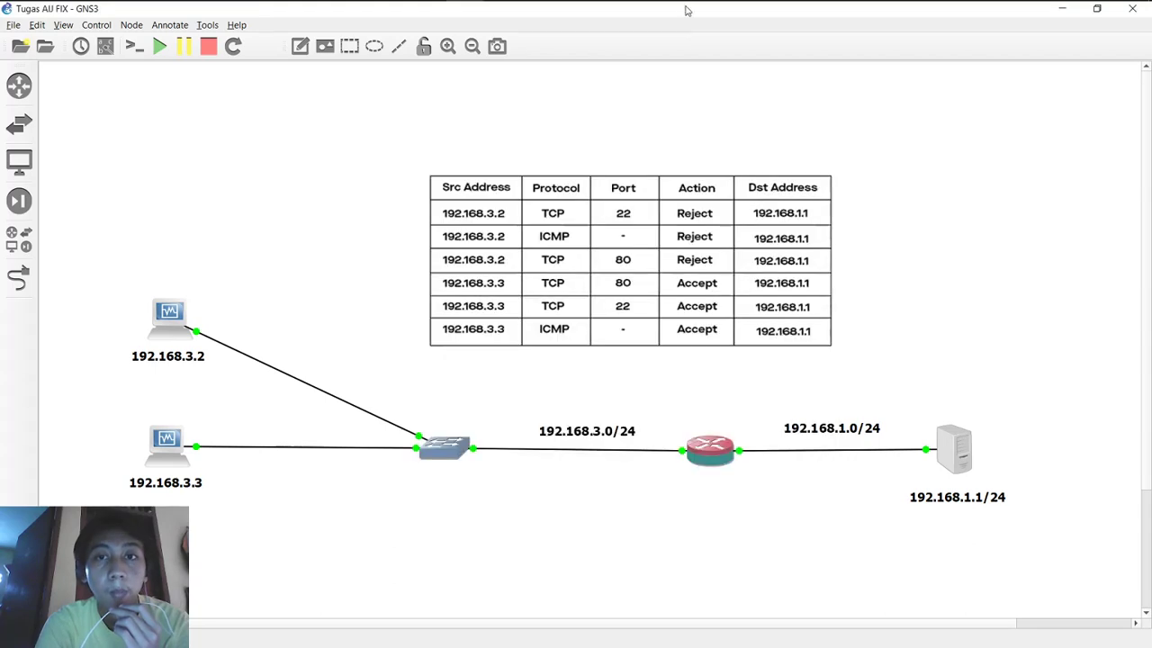
mouse_move(613, 8)
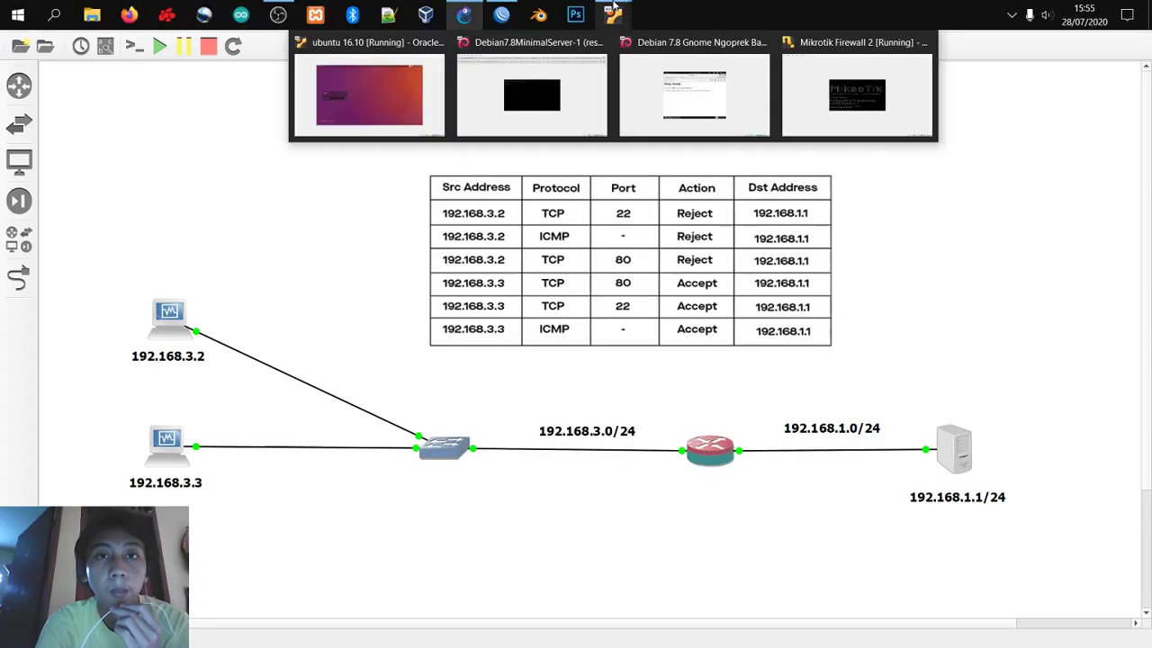
click(694, 74)
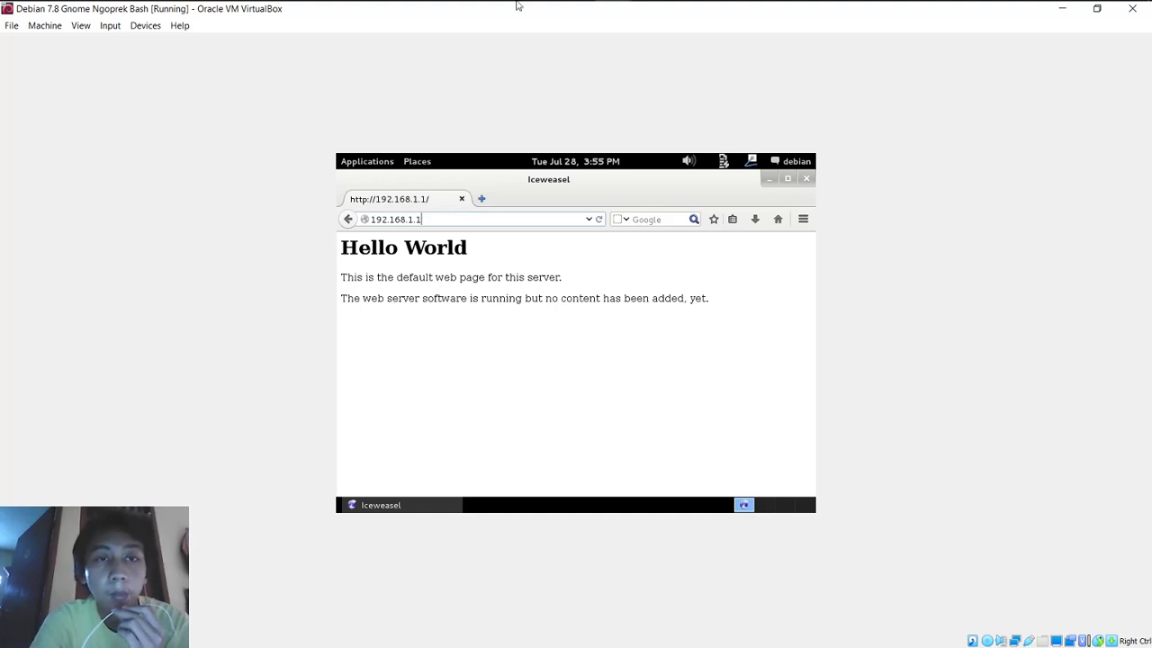
Step: Cycle through GNS3 and WinBox back to the Debian 7.8 Gnome VM
click(464, 14)
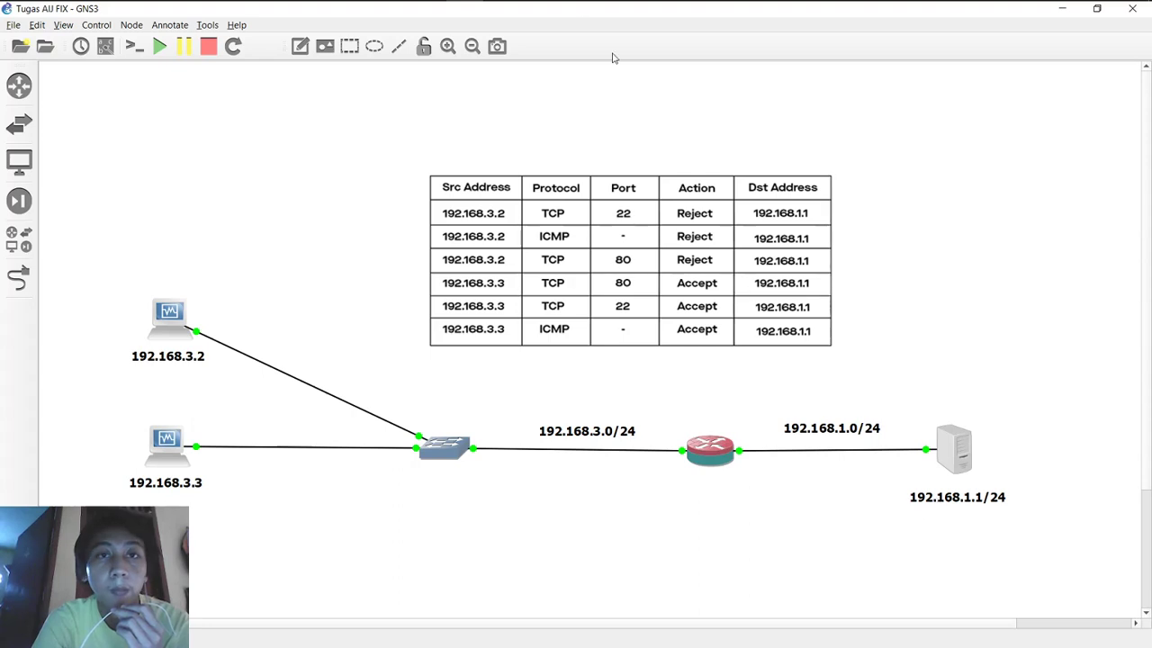
click(506, 17)
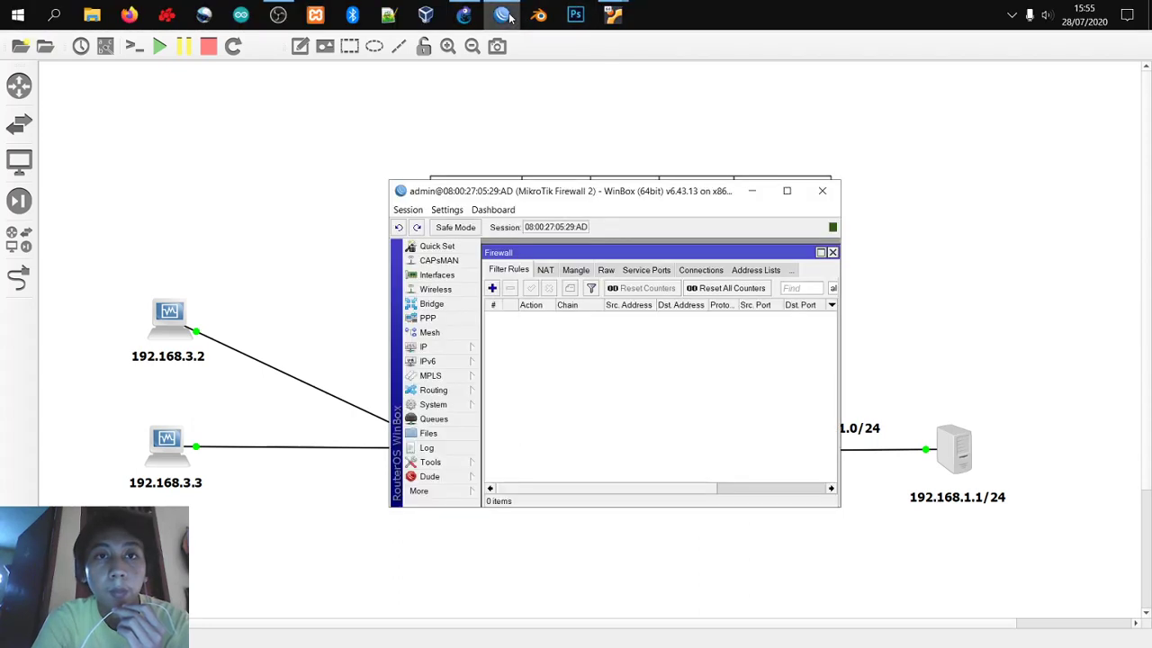
mouse_move(612, 14)
click(681, 81)
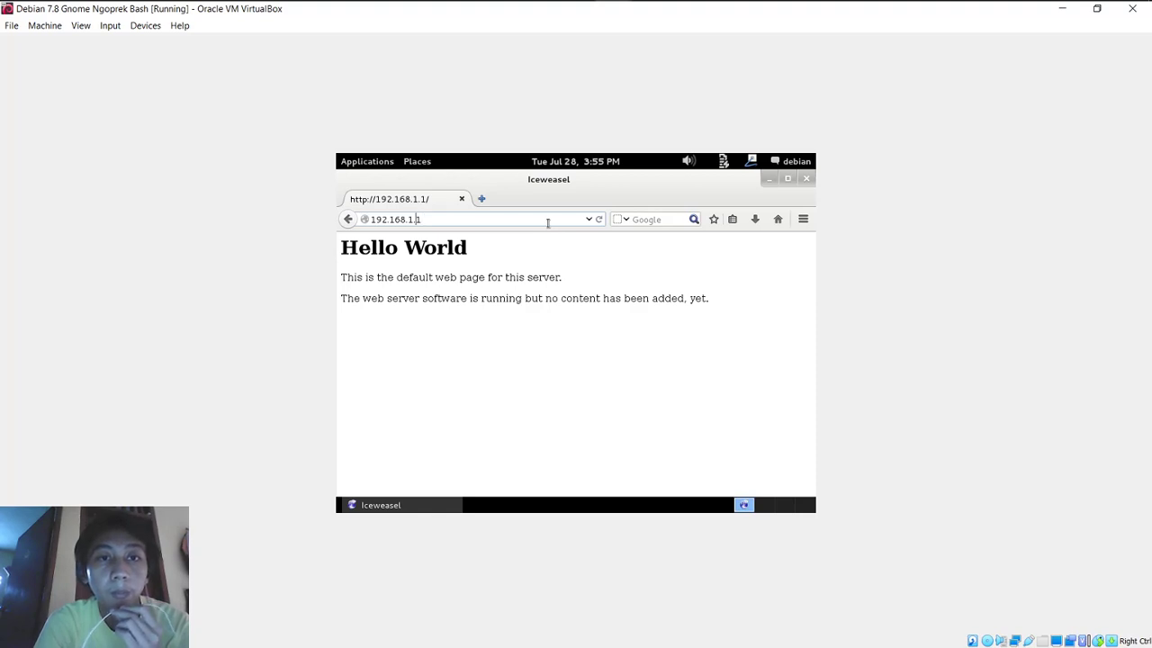
Step: In a fresh Iceweasel tab, reload 192.168.1.1, then open the RouterOS WebFig page at 192.168.1.2
click(483, 199)
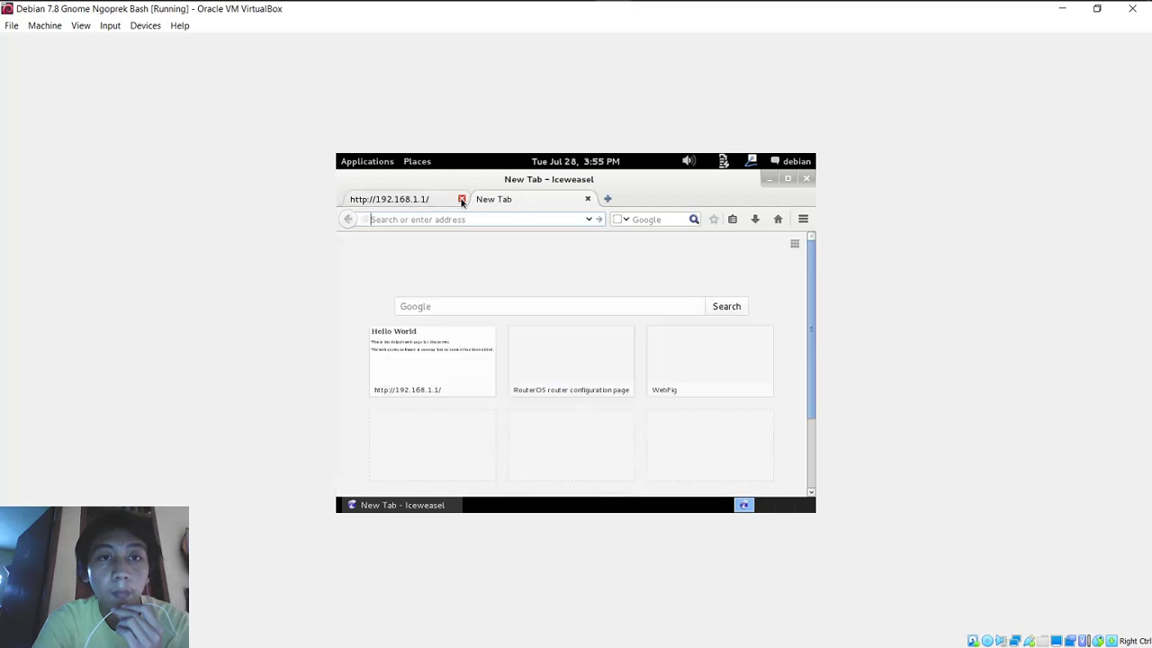
click(462, 199)
text(192.168.1.1/)
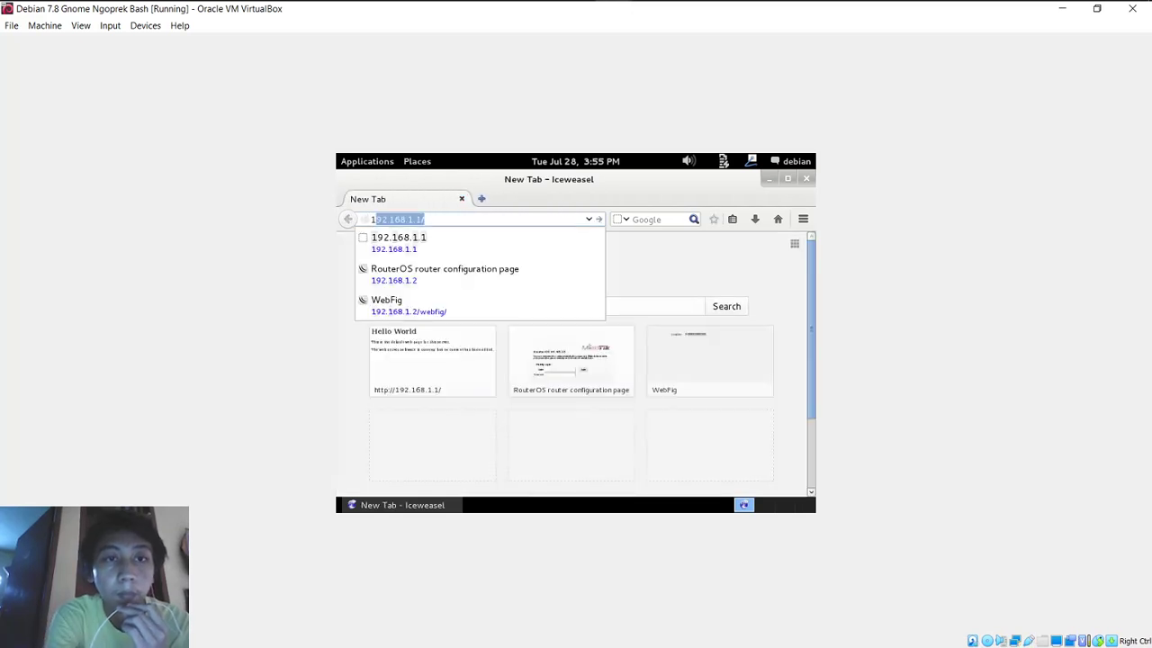
key(Right)
key(Return)
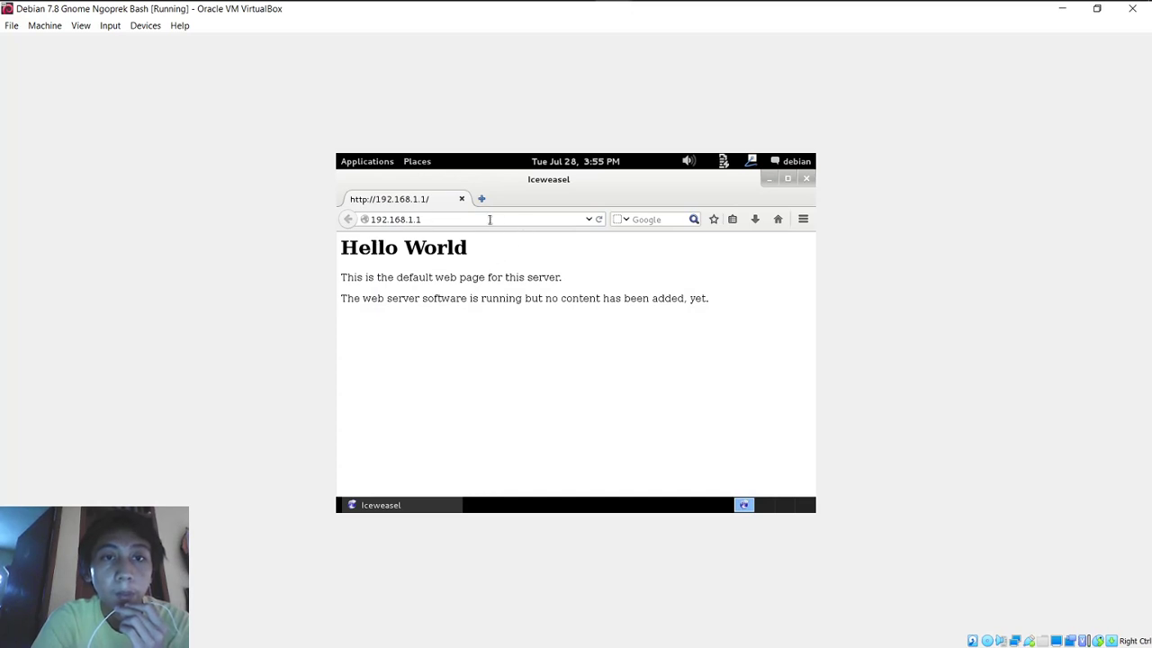
key(BackSpace)
key(BackSpace)
key(BackSpace)
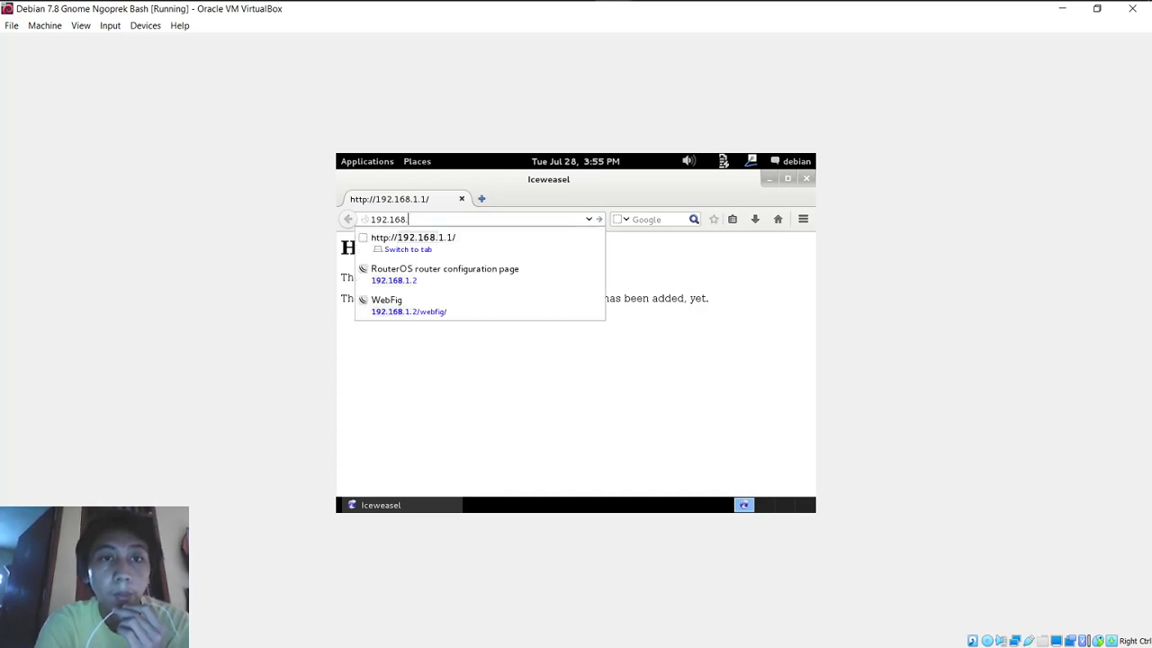
click(486, 278)
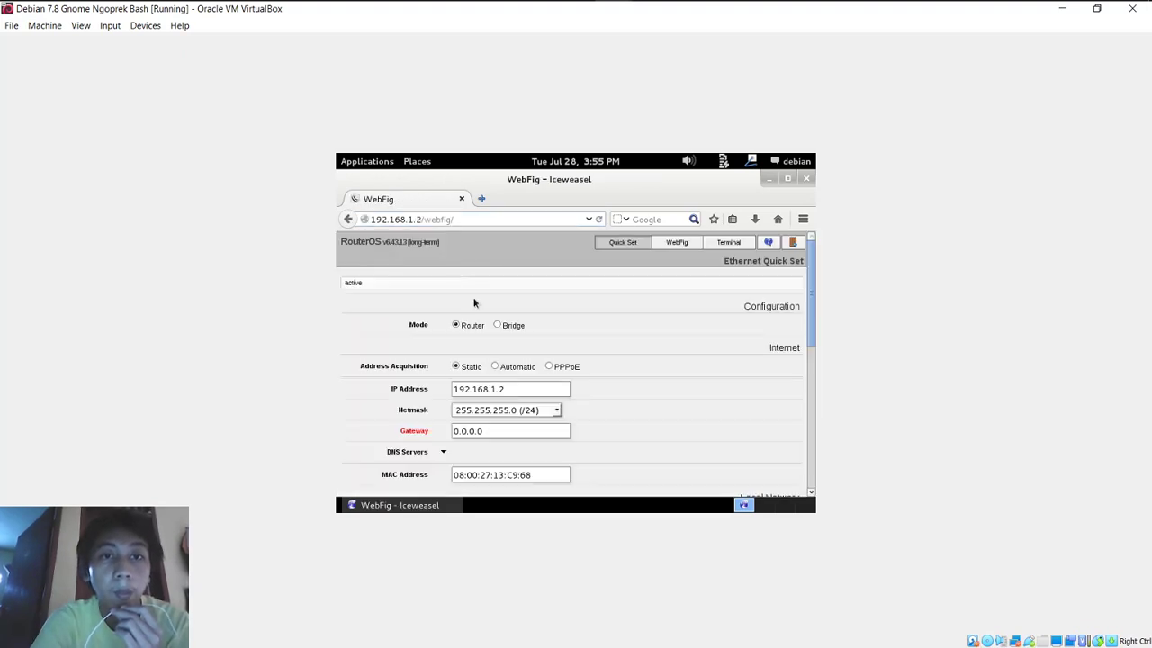
Step: Switch to the ubuntu VM, log in with the account password, and cancel the problem report
mouse_move(574, 5)
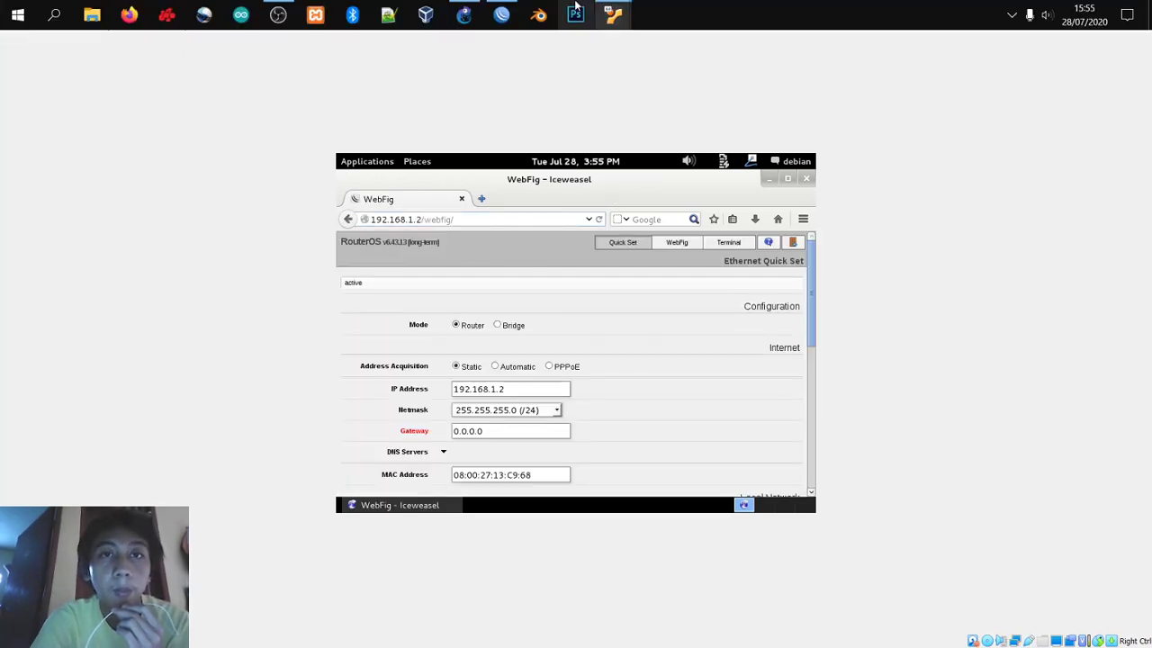
mouse_move(618, 20)
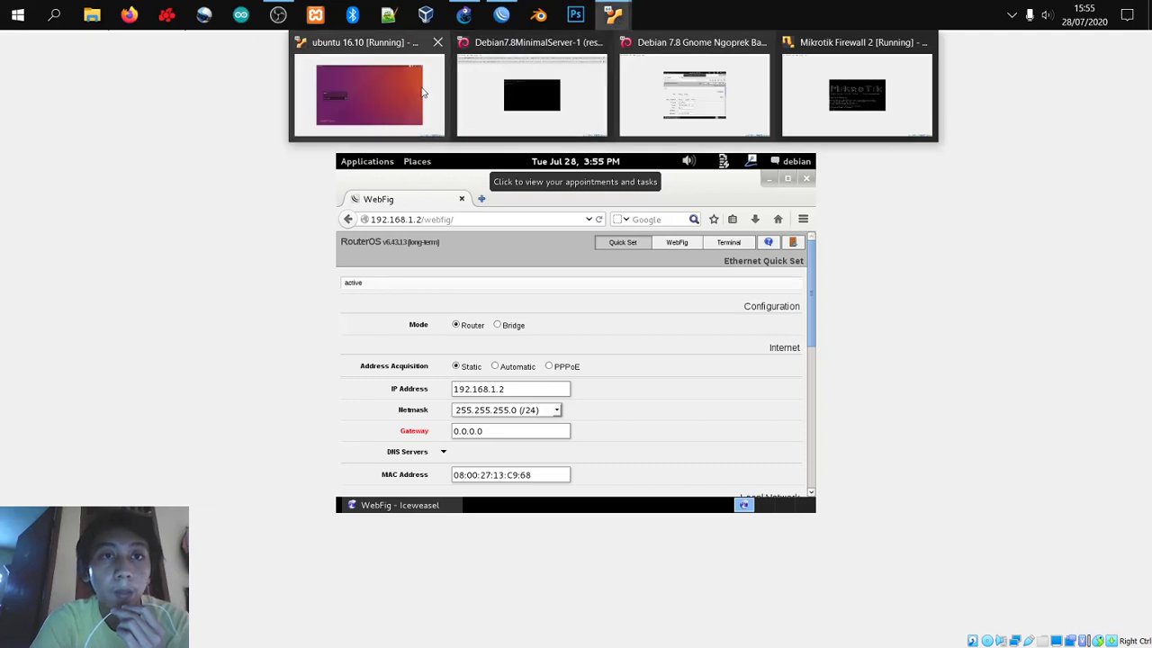
click(423, 93)
text(••••)
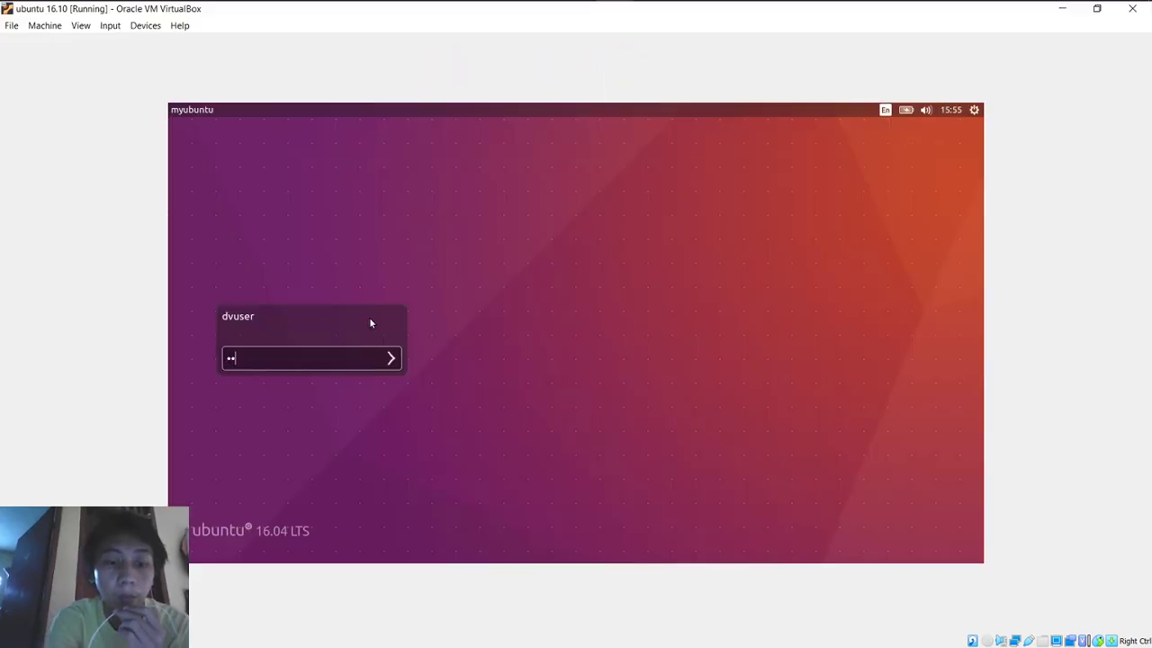
text(•)
key(Return)
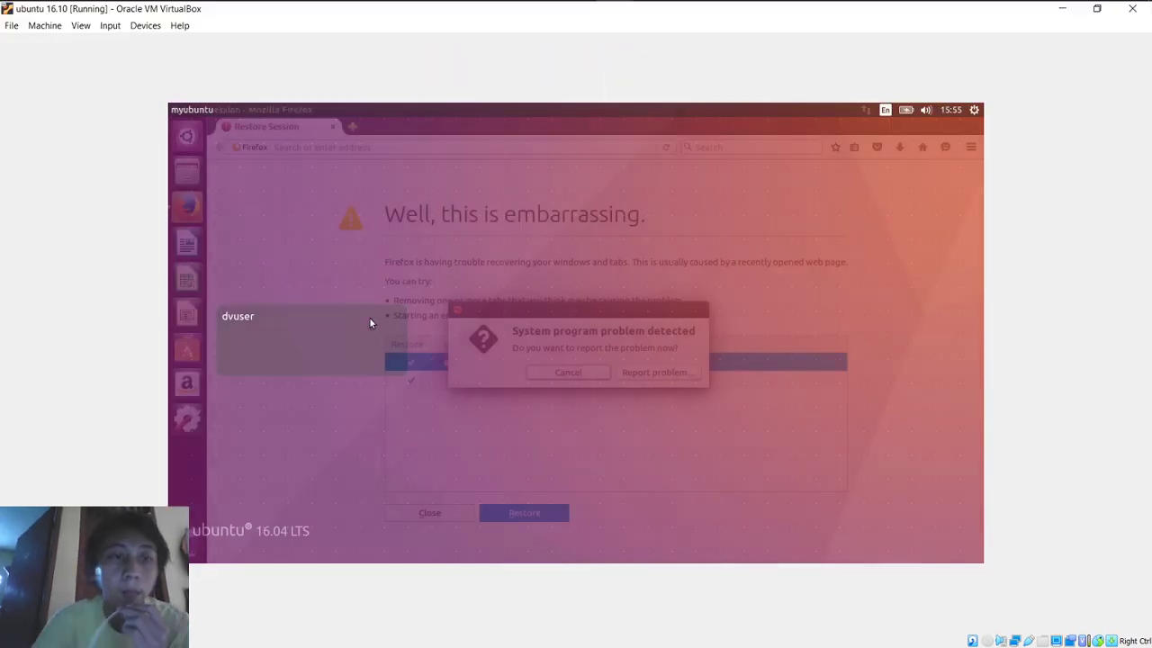
click(593, 379)
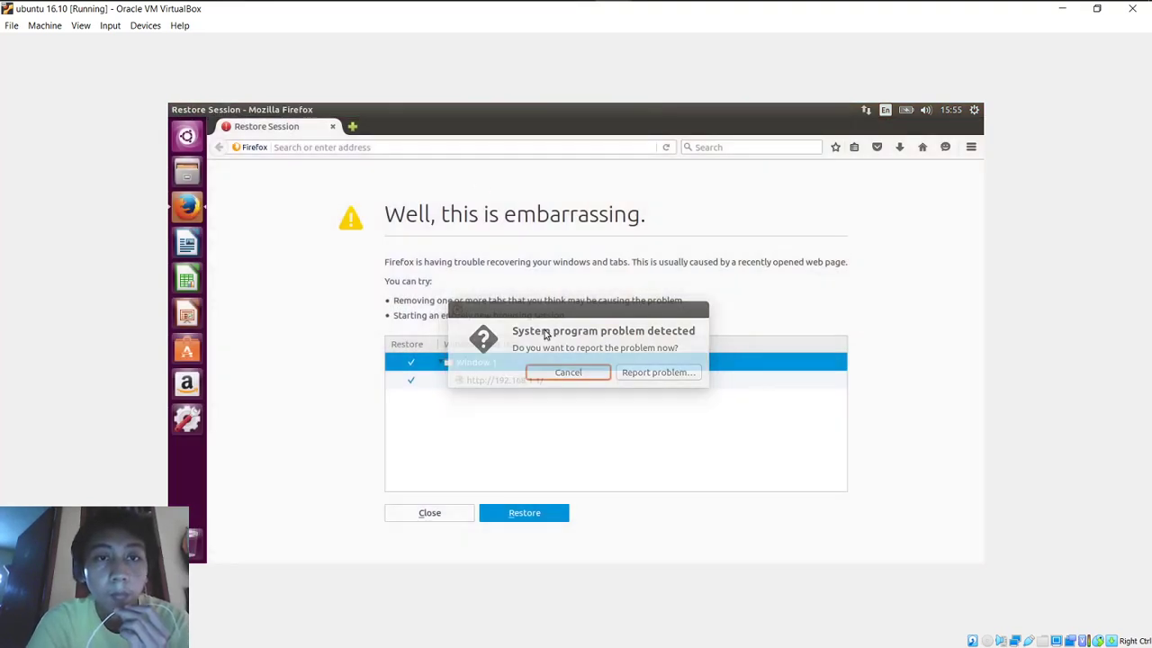
Step: Load 192.168.1.1 in Firefox to see Hello World, then return to GNS3
click(473, 151)
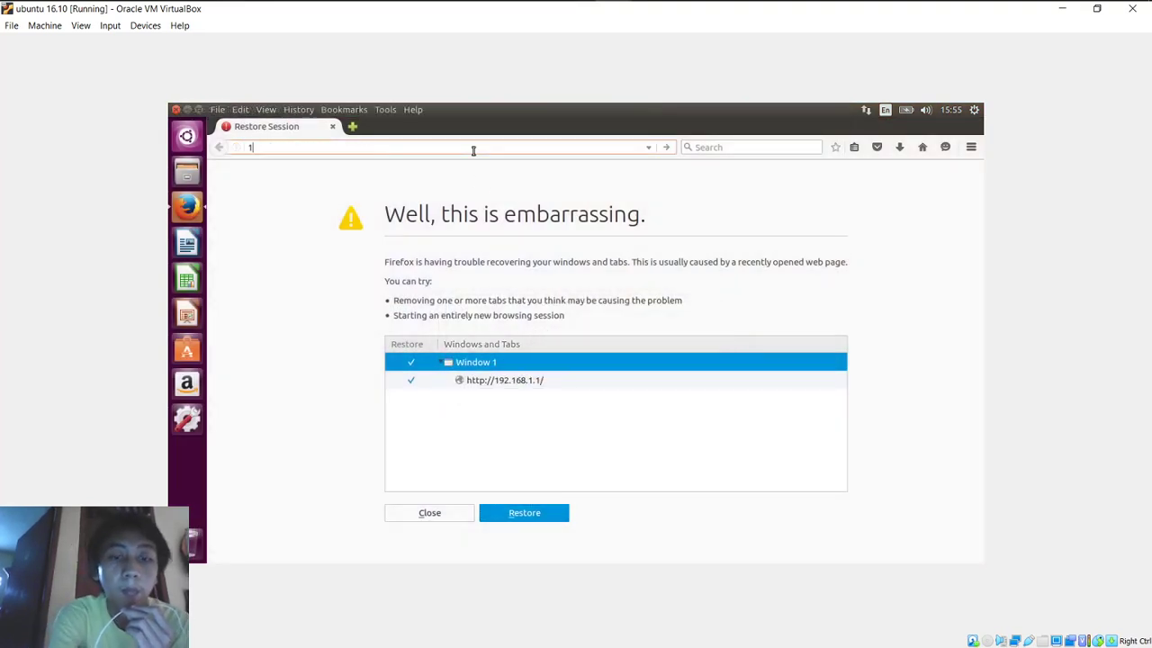
text(192.1)
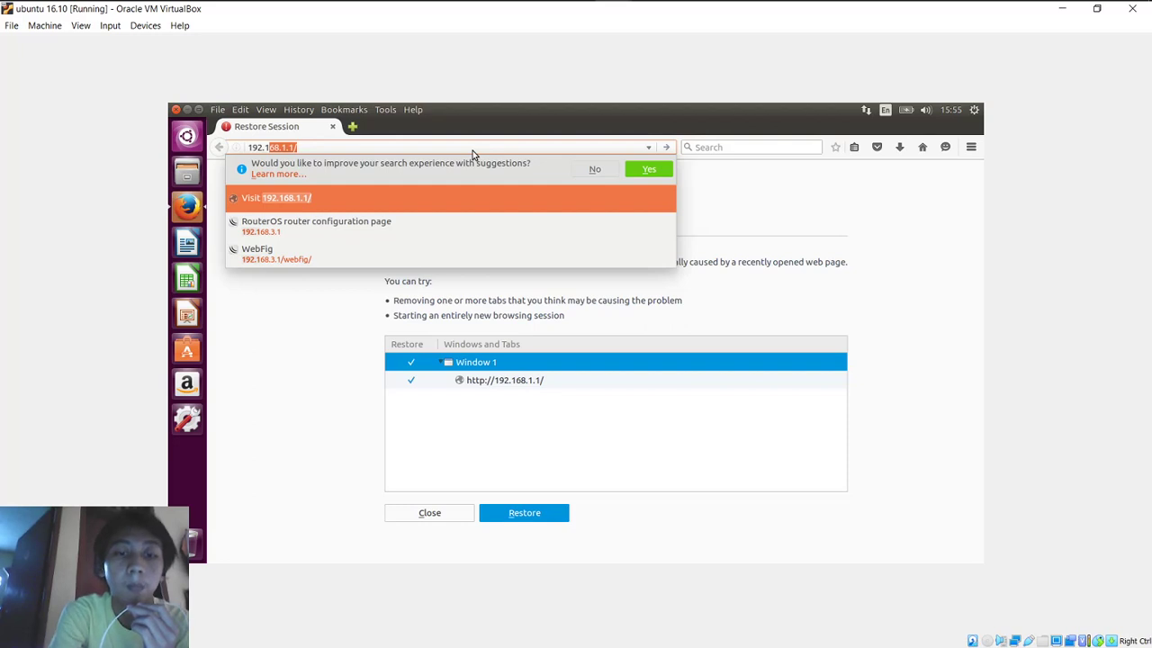
text(68.1.1)
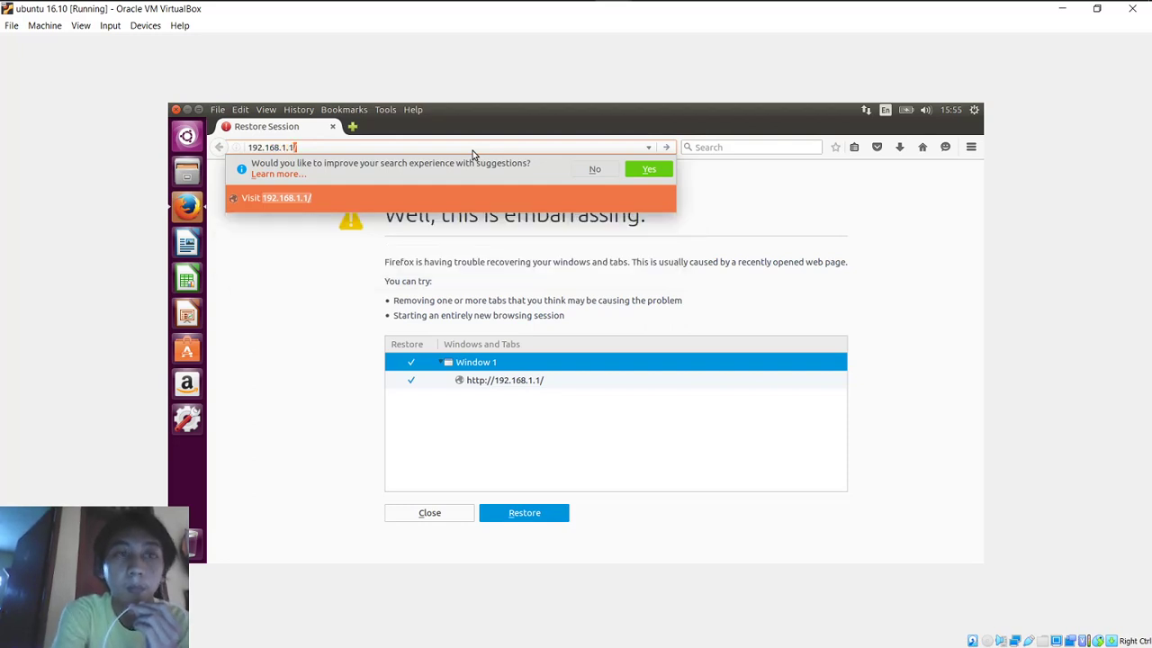
key(Return)
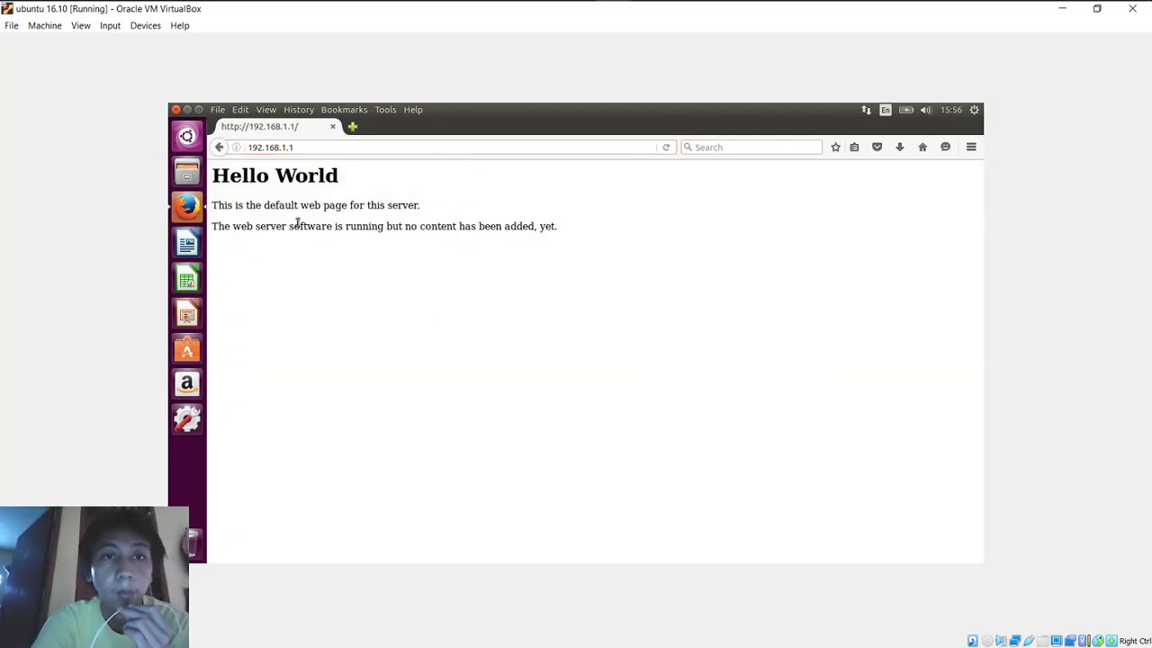
mouse_move(742, 6)
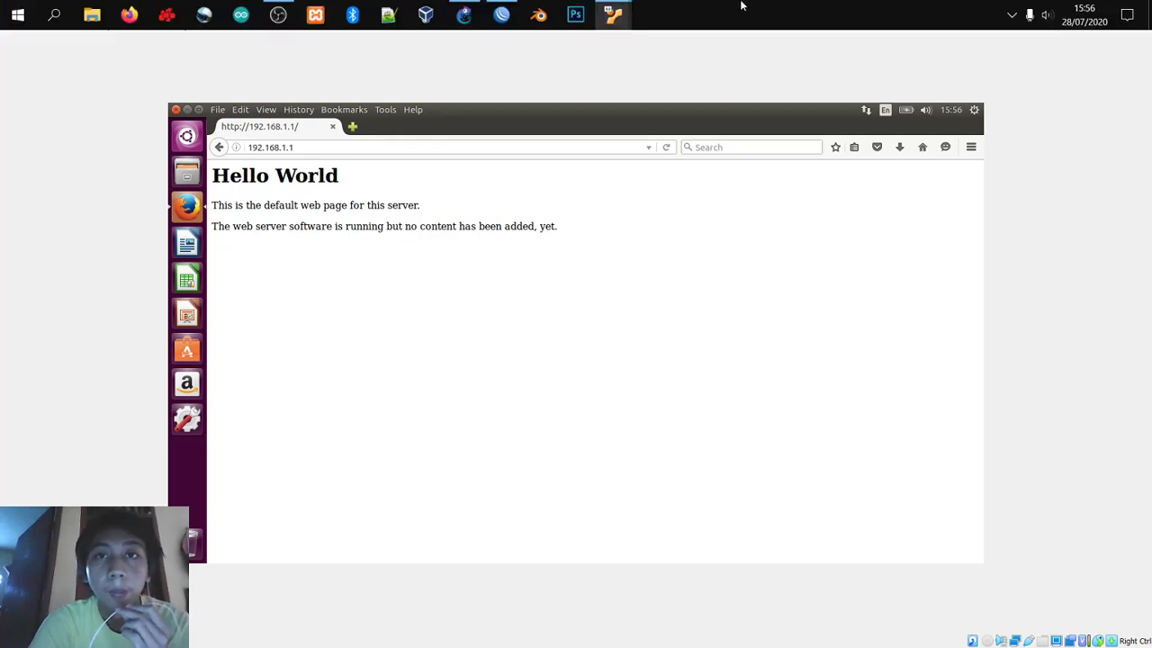
mouse_move(620, 20)
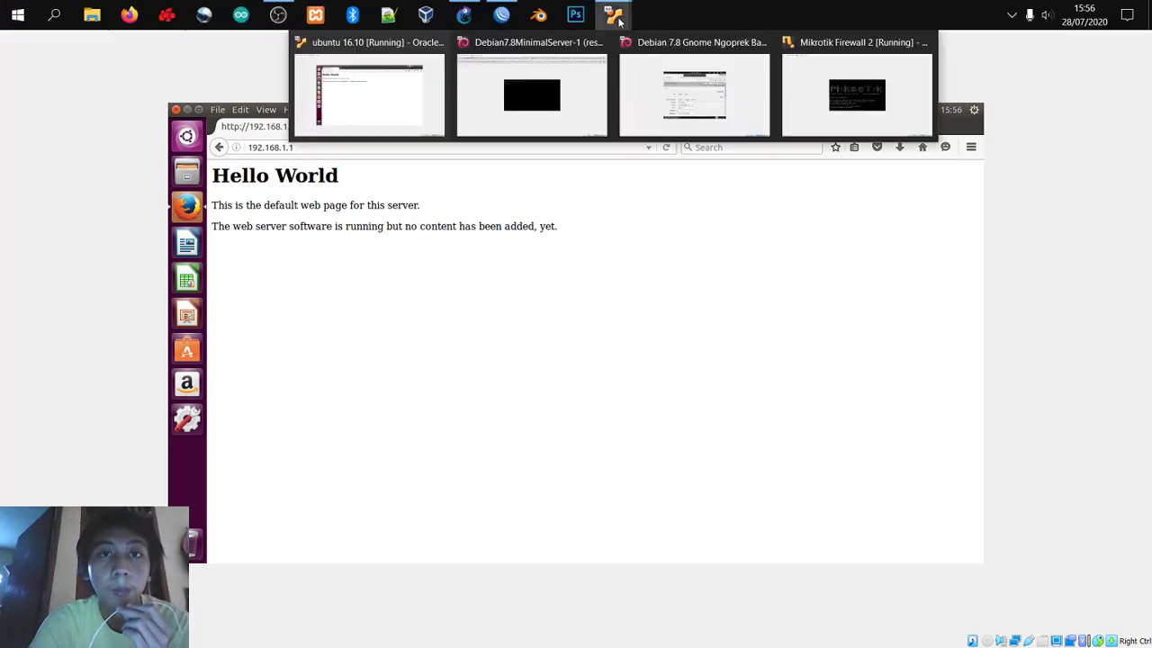
click(465, 17)
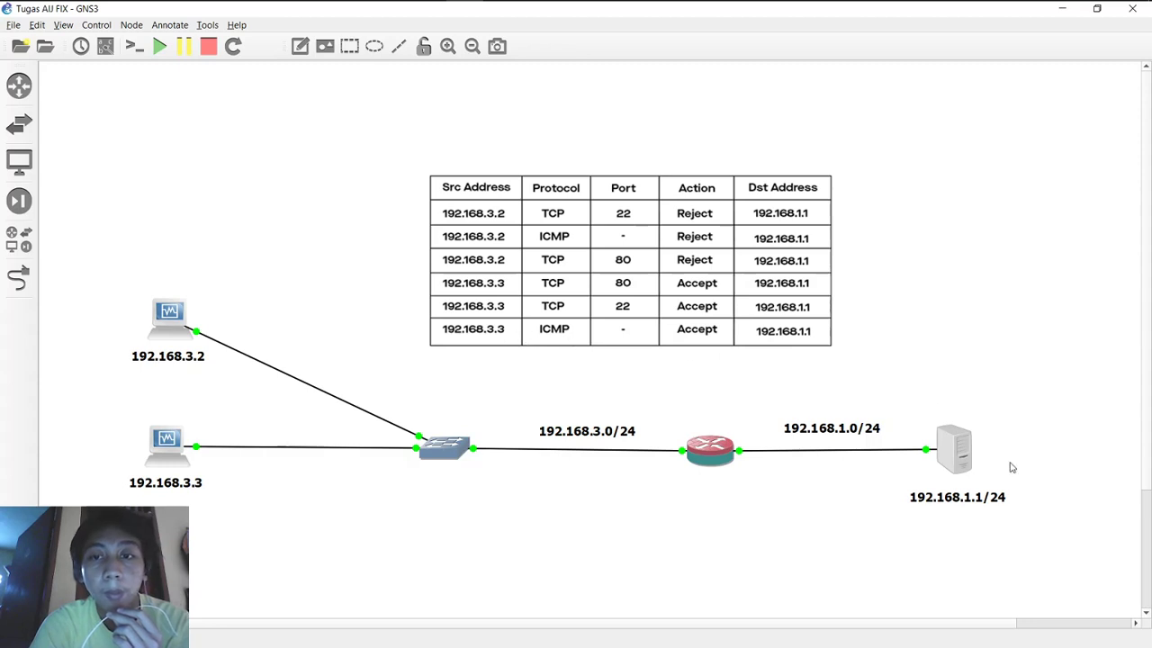
mouse_move(689, 13)
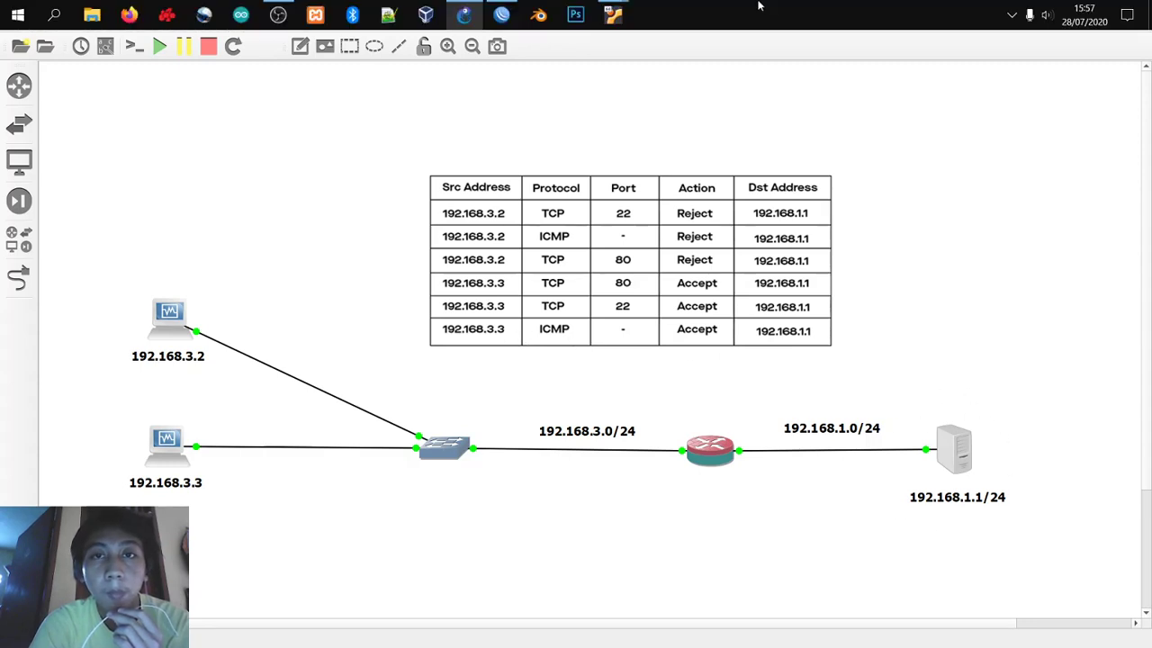
Step: Enlarge the WinBox router window and reposition the firewall panel inside it
click(502, 15)
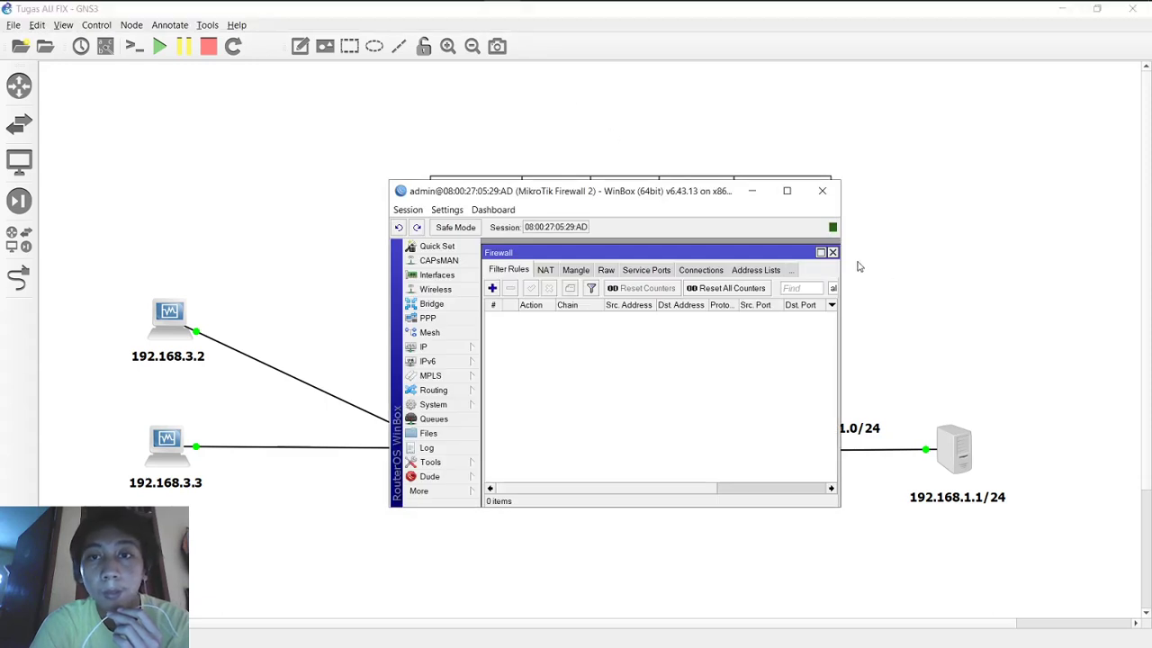
drag(844, 256, 900, 270)
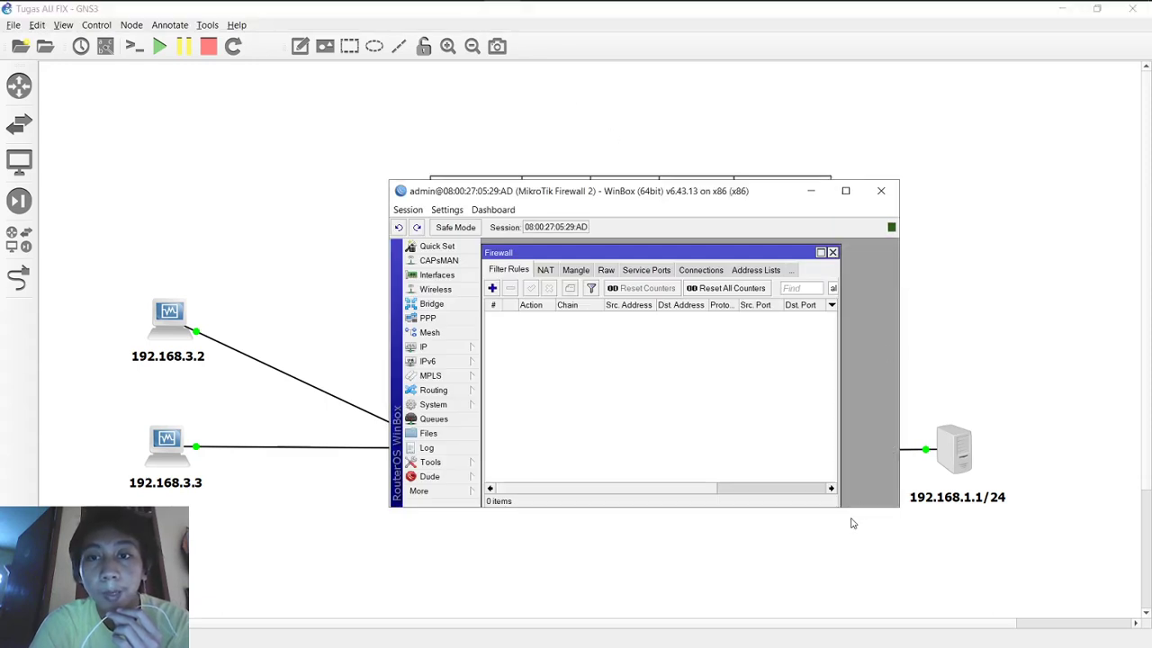
drag(849, 504, 838, 599)
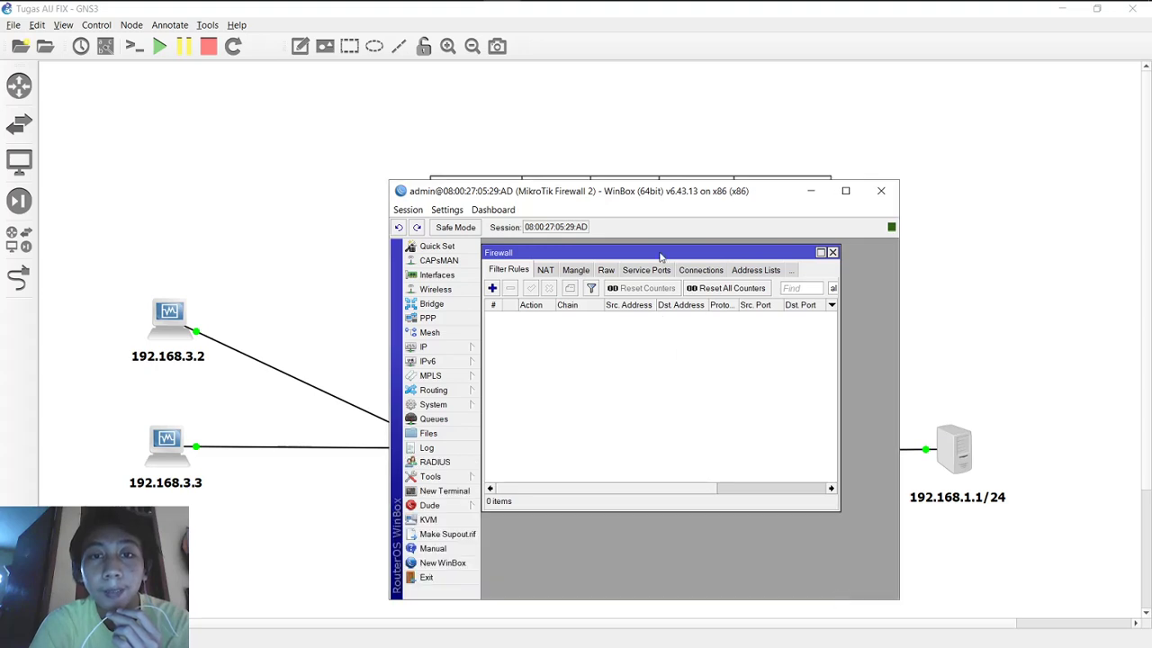
drag(659, 256, 694, 279)
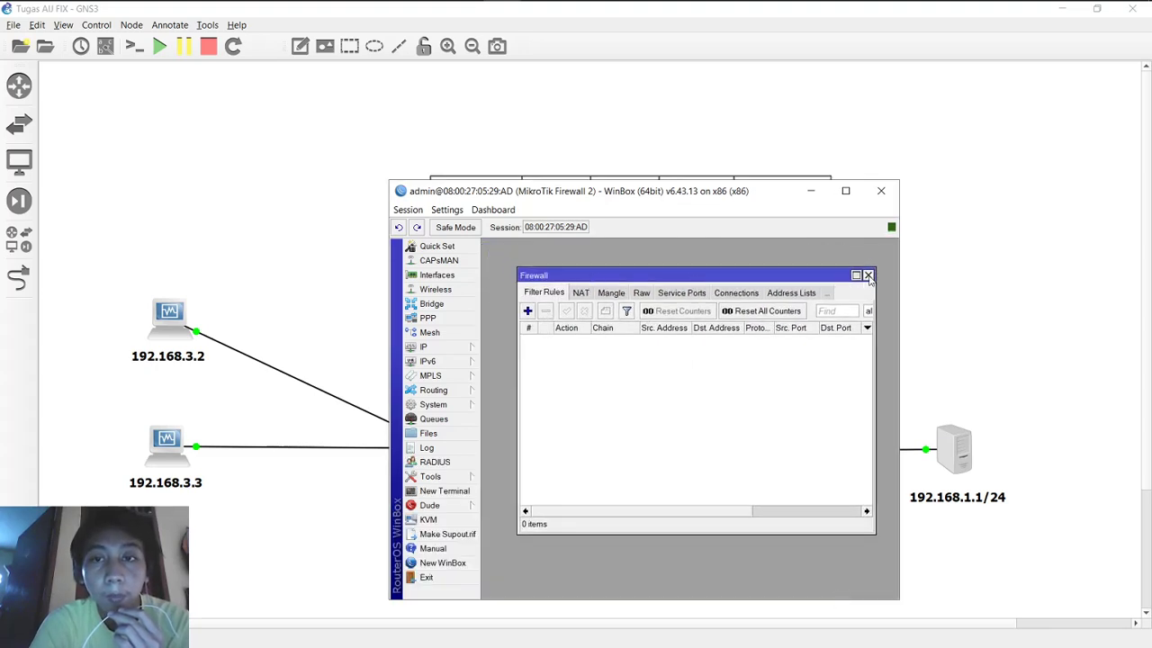
Step: Close and reopen Firewall Filter Rules via IP > Firewall
click(868, 276)
click(442, 352)
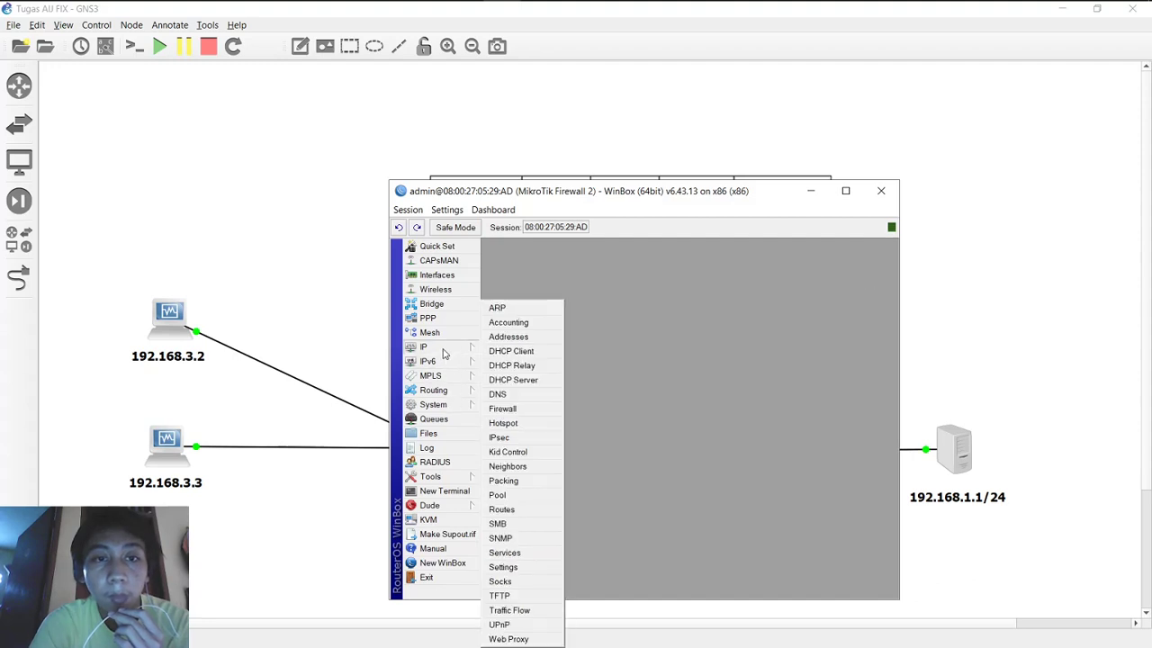
click(535, 410)
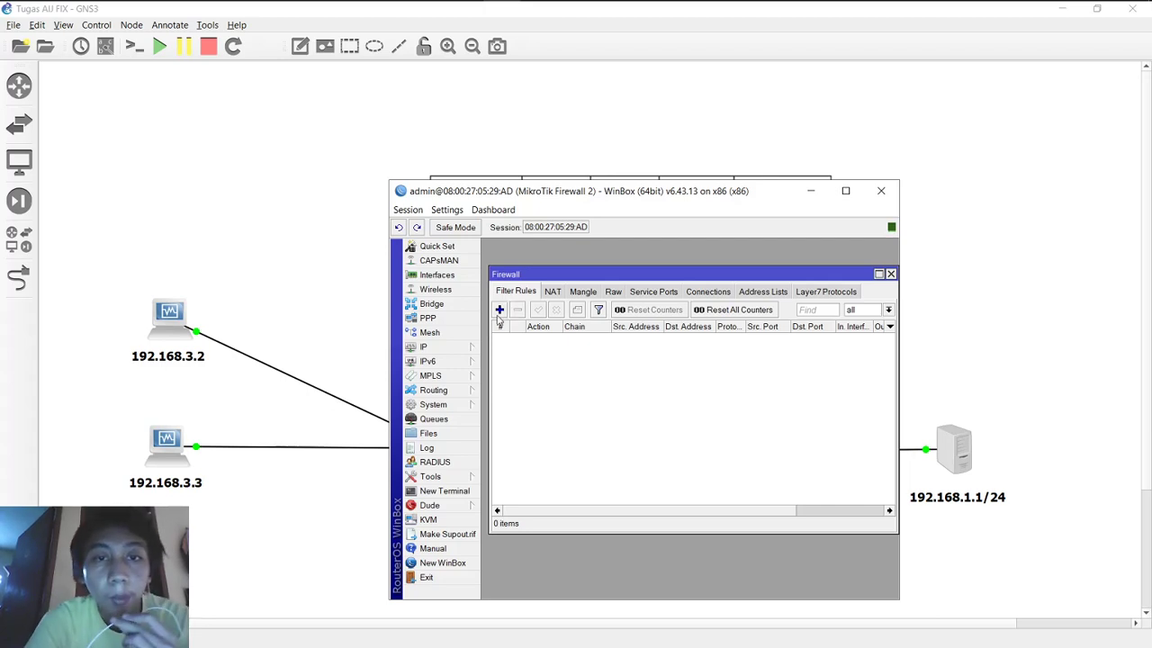
Step: Create a new filter rule with chain forward
click(500, 310)
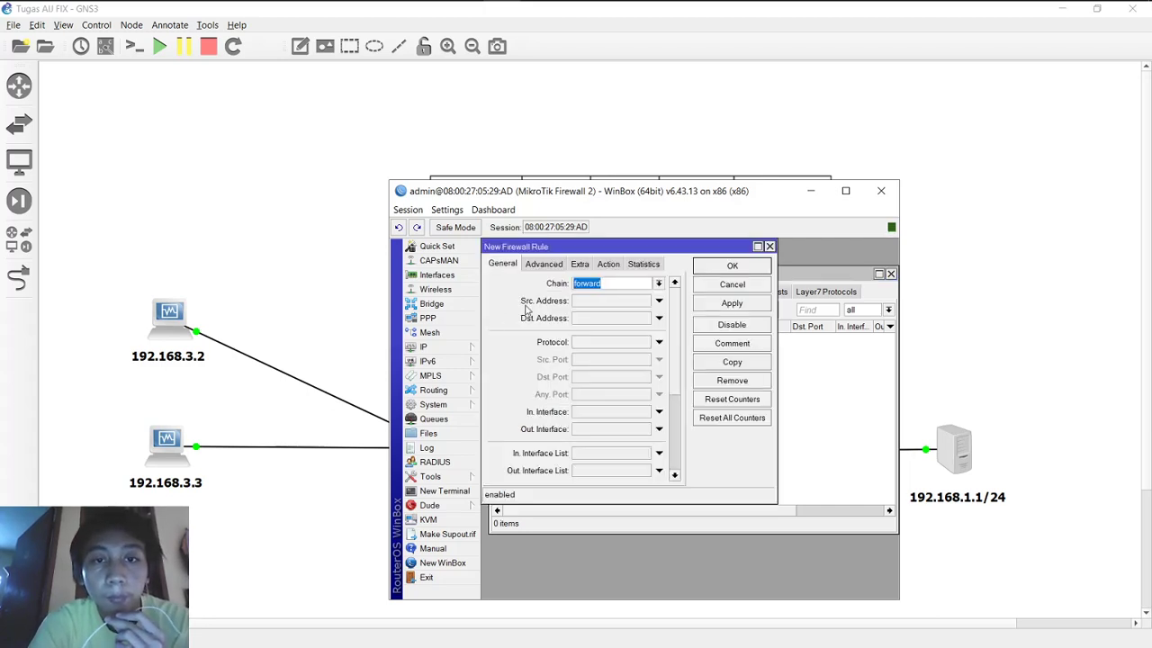
click(620, 285)
text(forward)
click(659, 284)
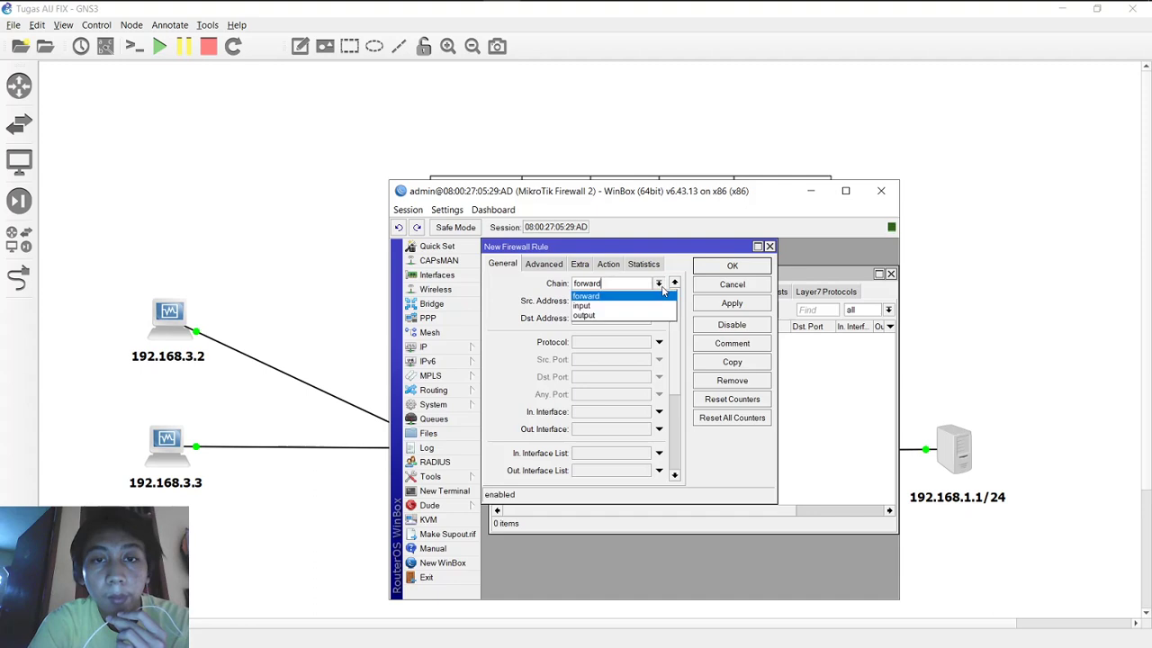
click(662, 287)
Step: Set source address 192.168.1.1, fixing the invalid-address error by removing /24
click(628, 300)
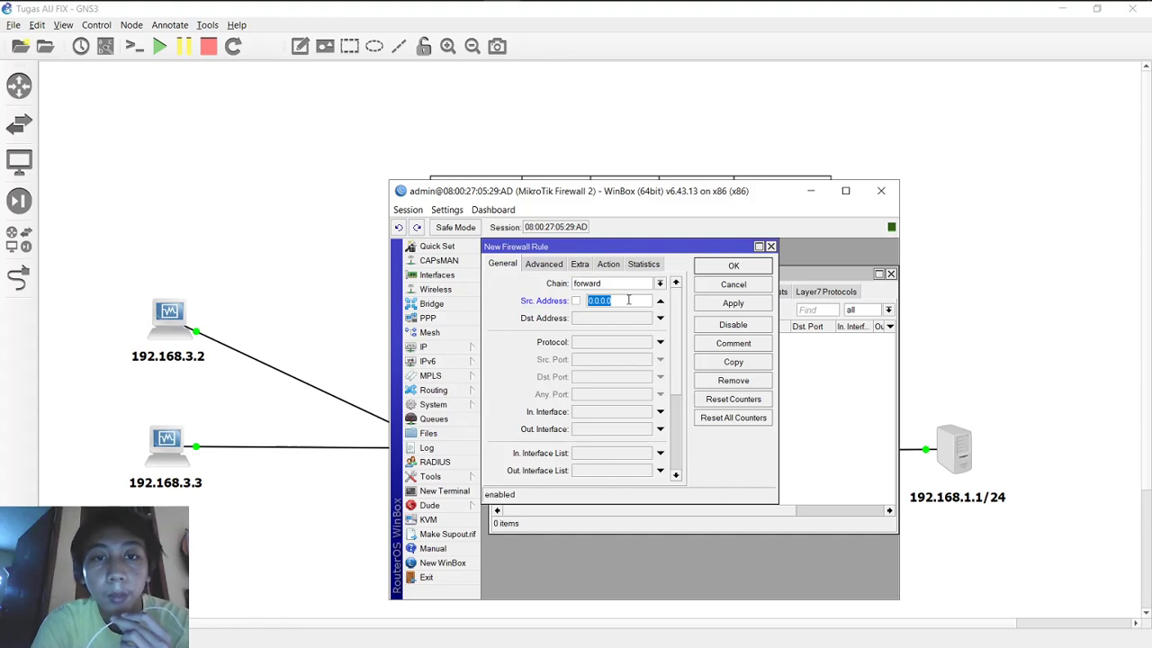
key(BackSpace)
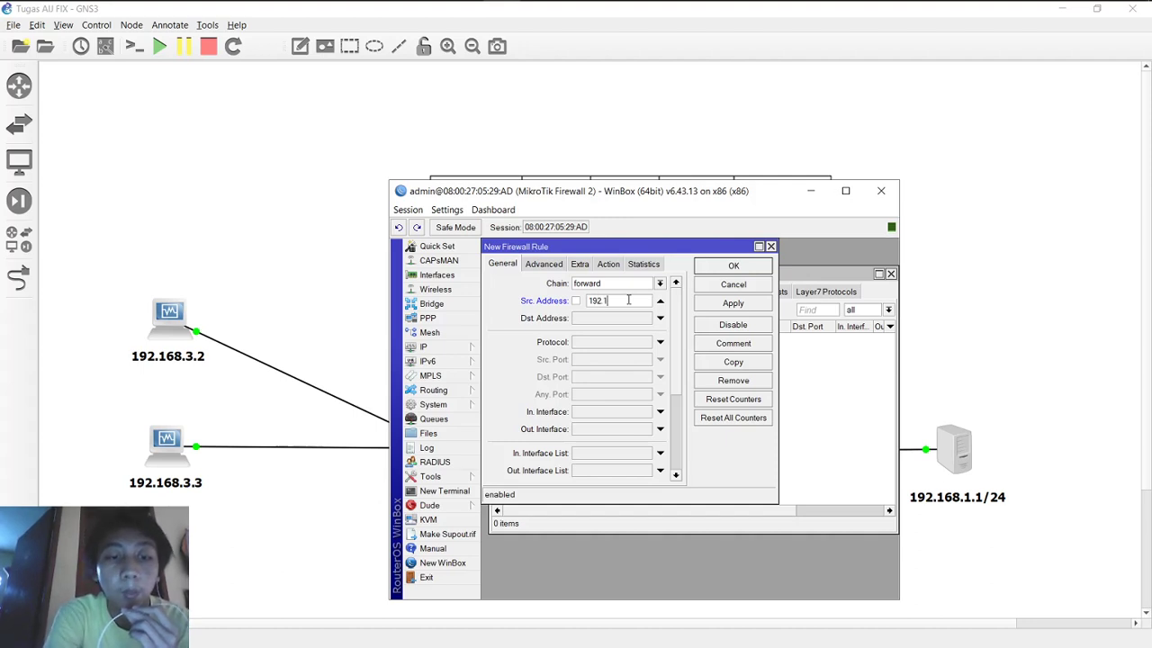
text(192.168.1.1/24)
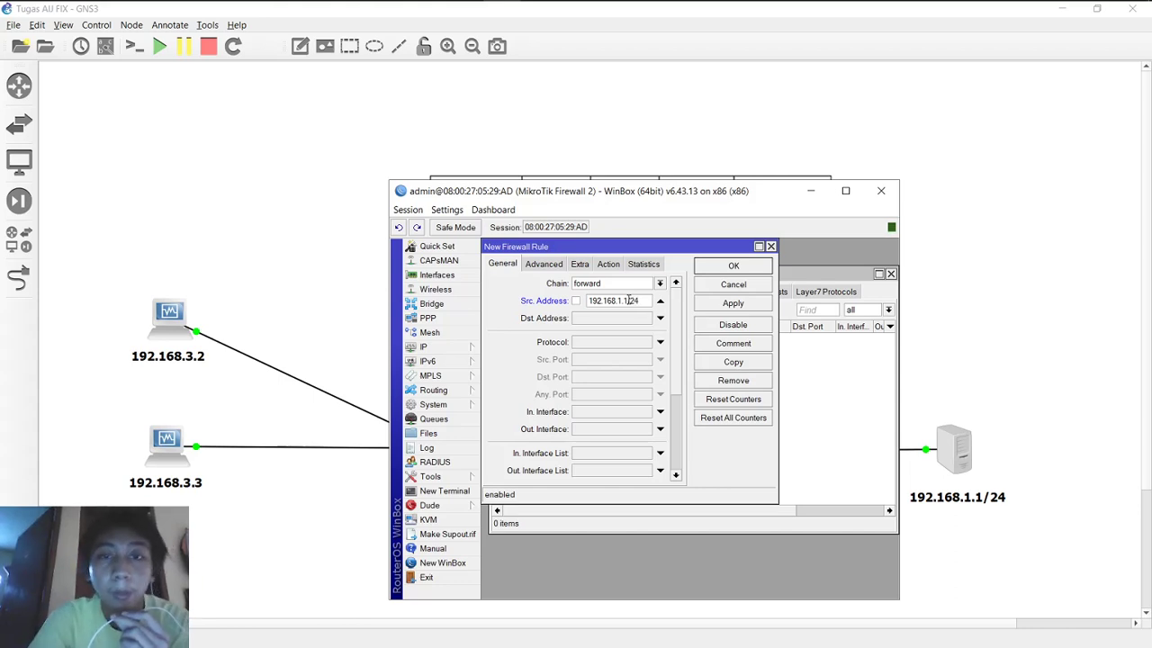
click(712, 308)
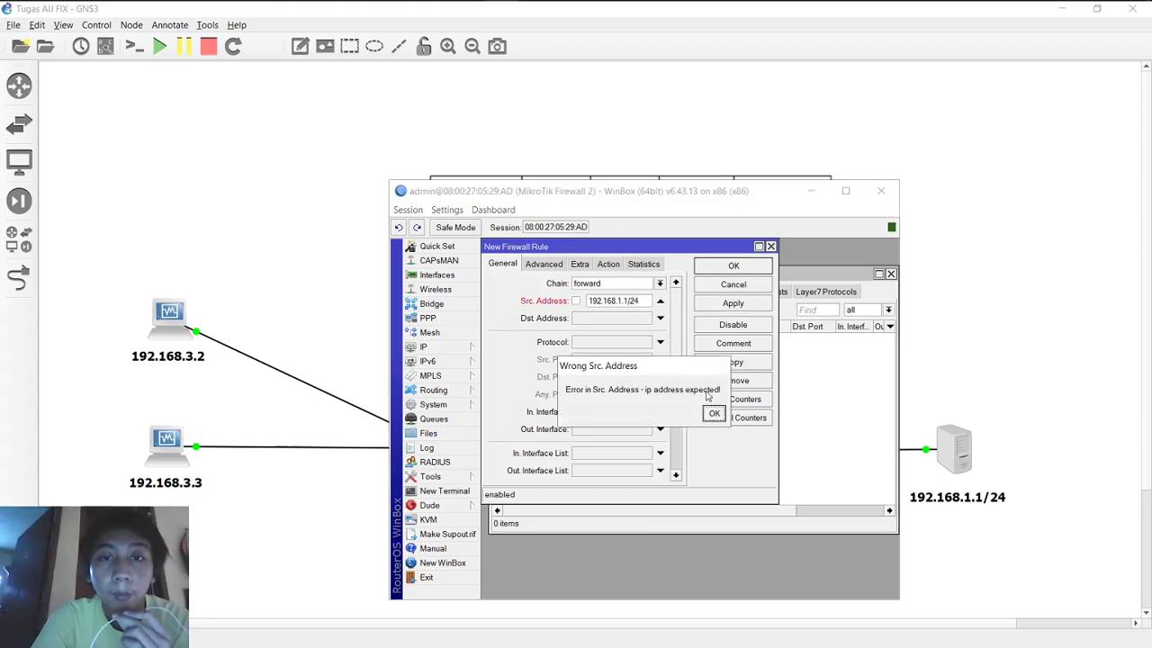
click(709, 412)
click(642, 301)
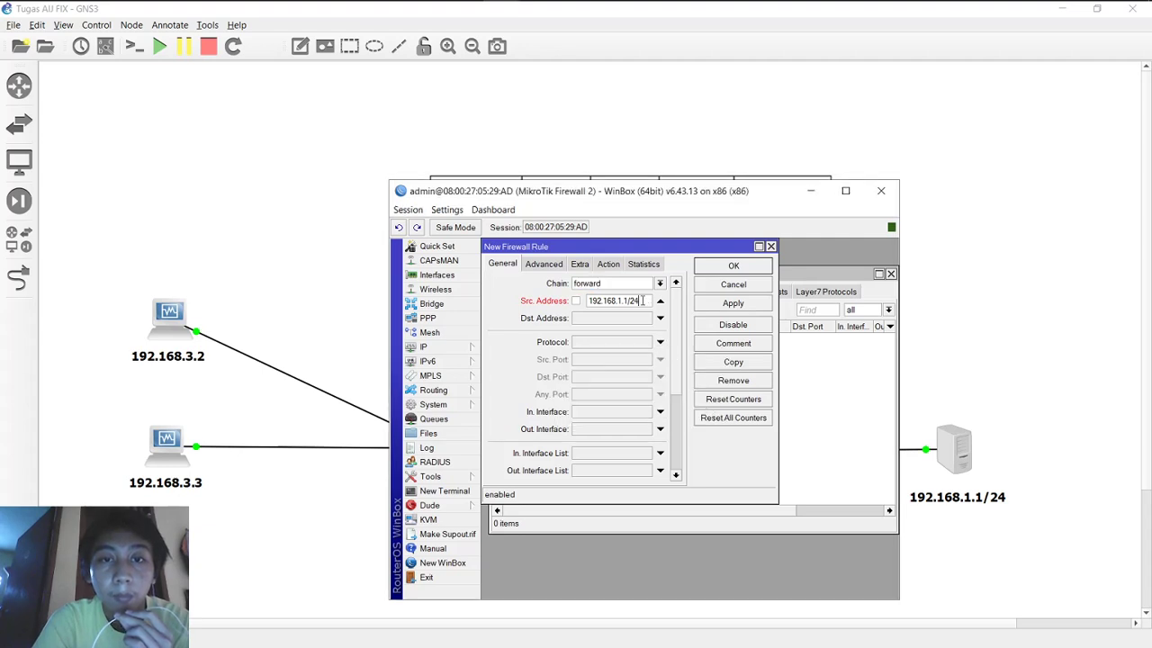
key(BackSpace)
key(BackSpace)
key(BackSpace)
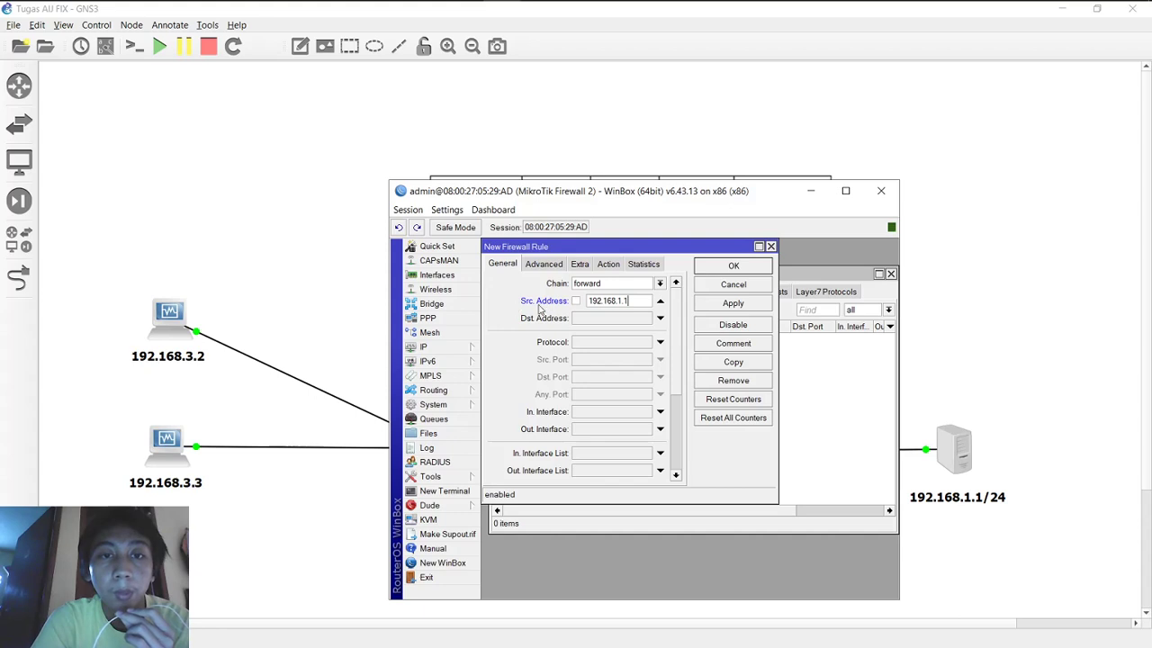
Step: Set destination 192.168.3.2, apply the rule, and enable protocol 6 (tcp)
click(599, 317)
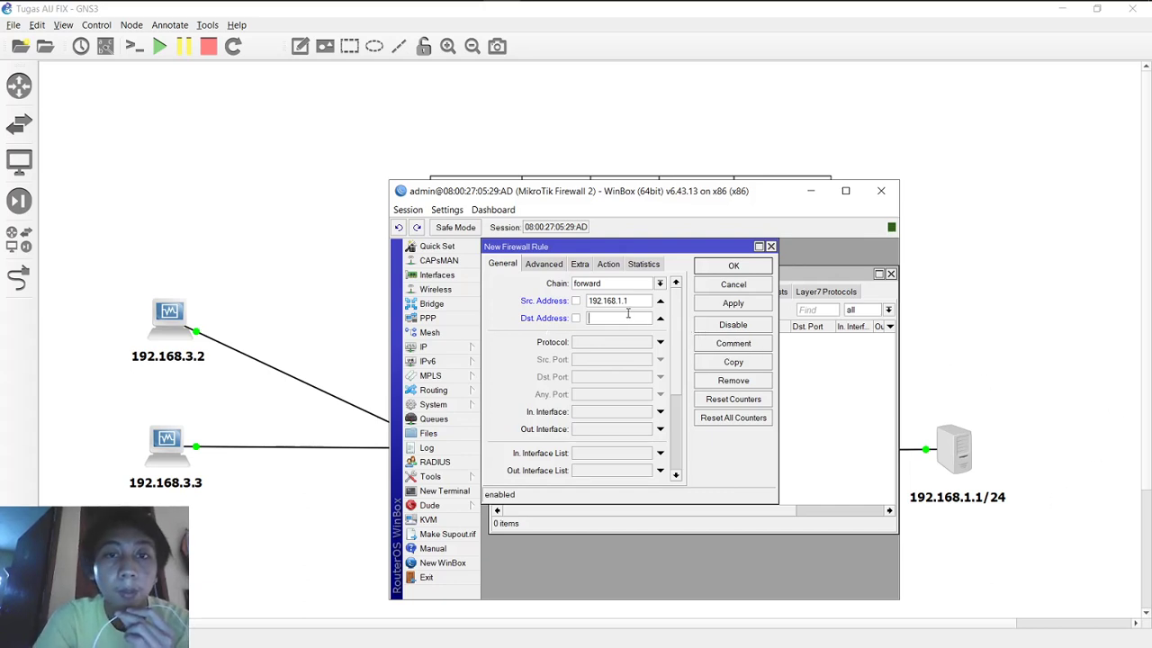
text(192)
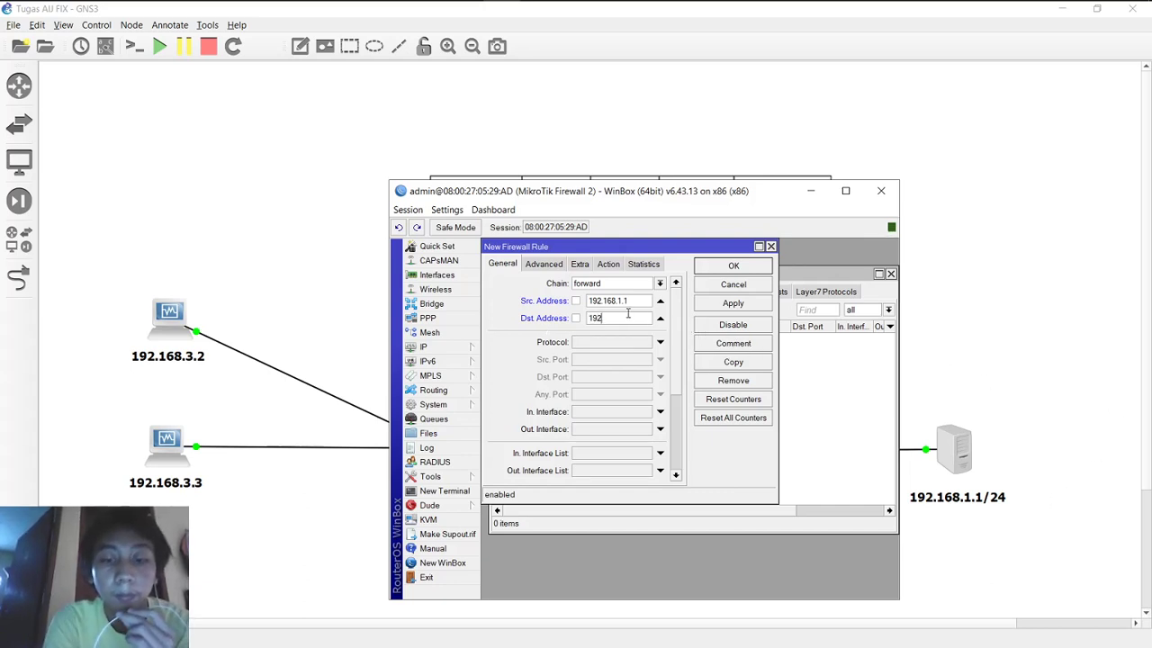
text(.168.3.2)
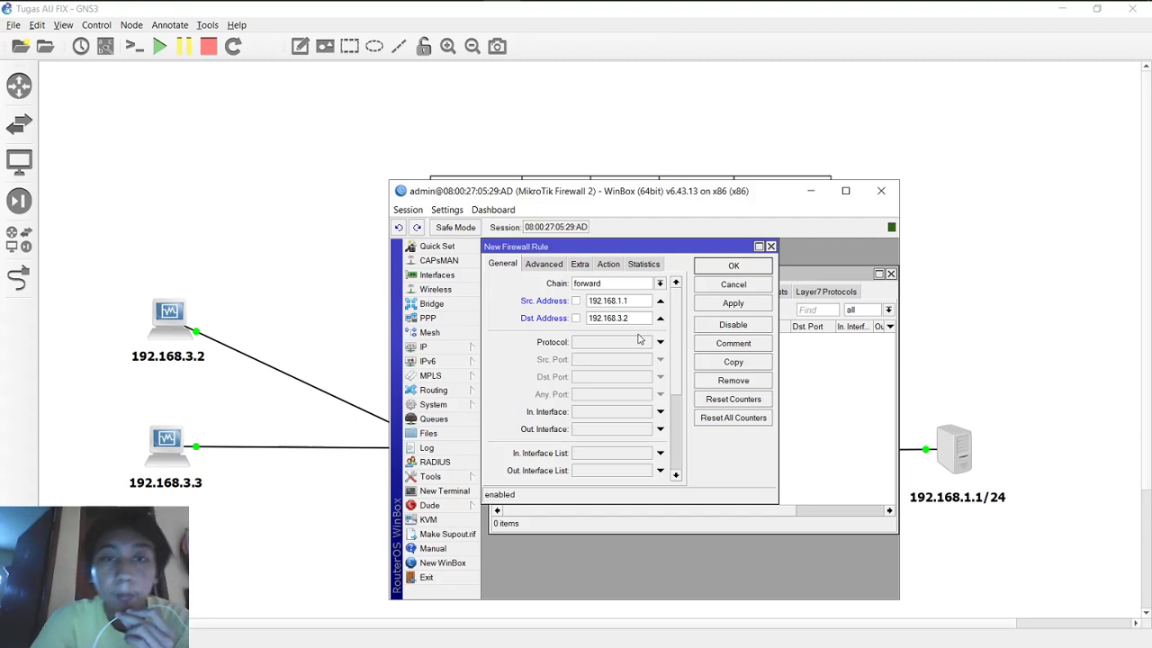
click(733, 304)
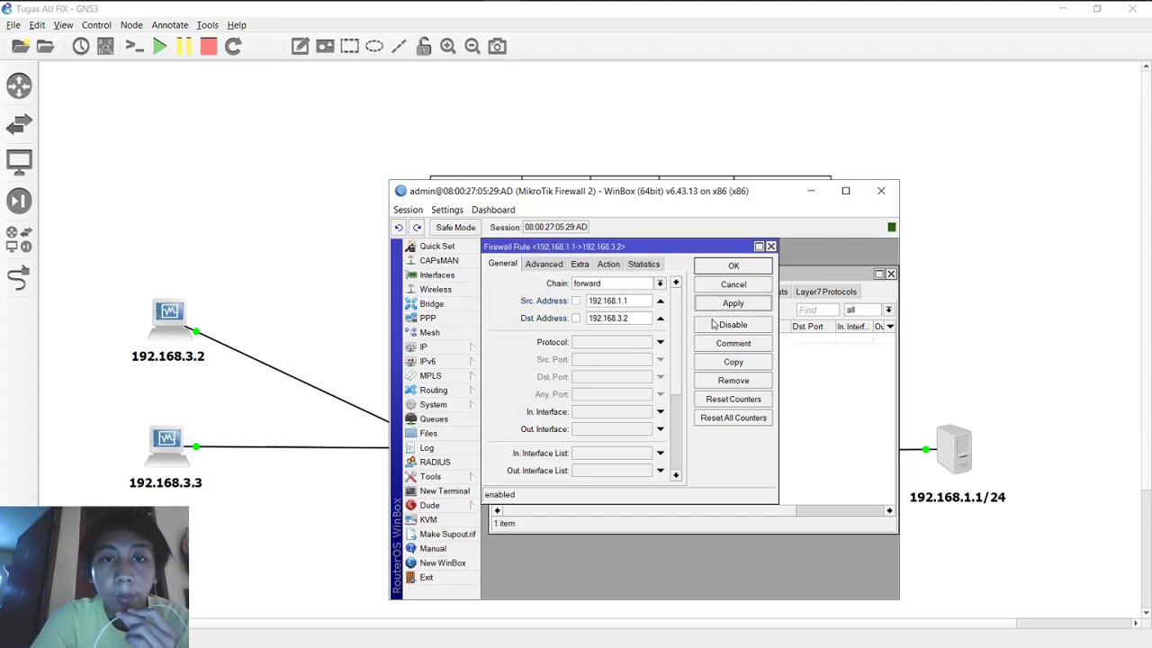
click(660, 342)
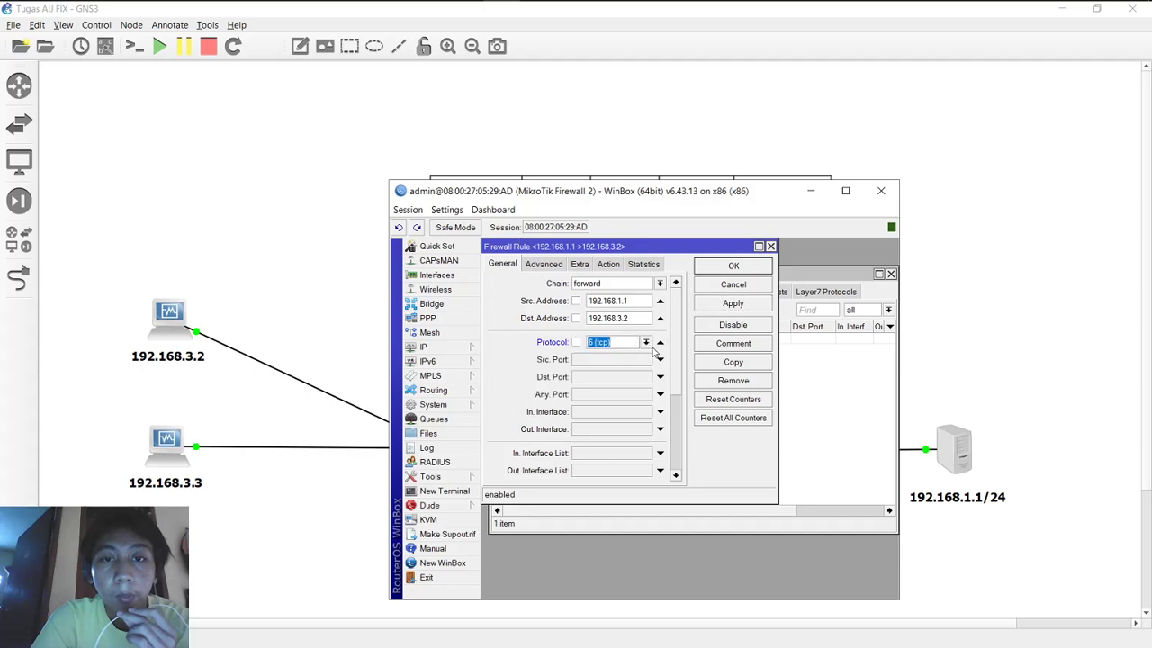
Step: Match TCP source port 22 and out interface ether2, then apply and close the rule
drag(635, 192, 633, 137)
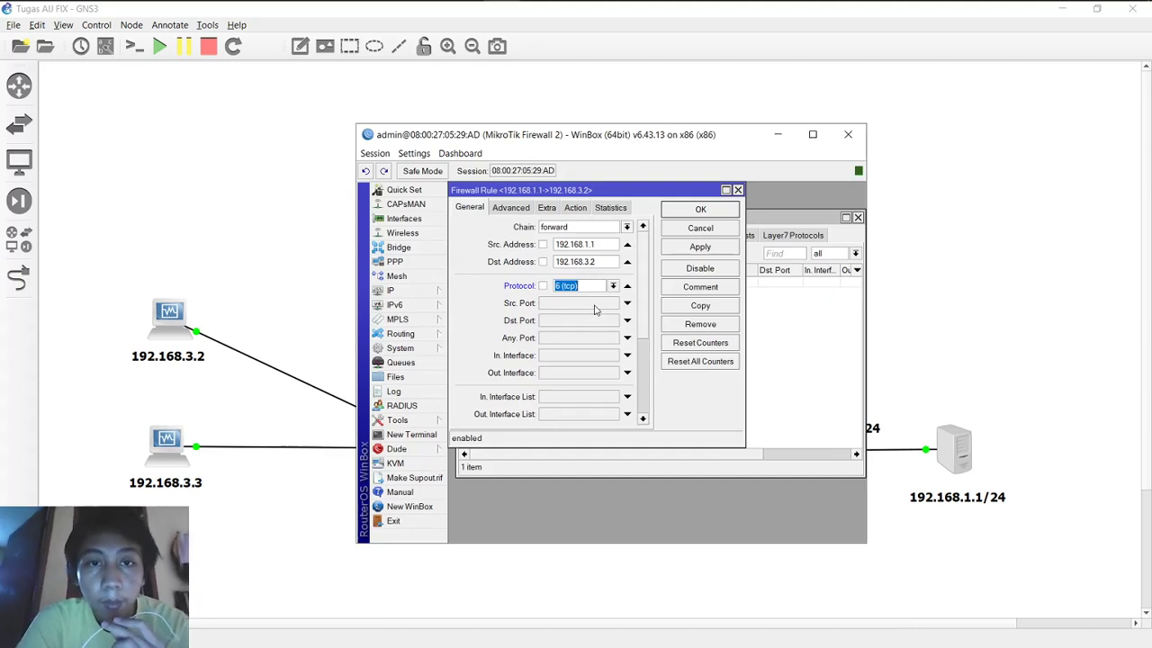
click(598, 304)
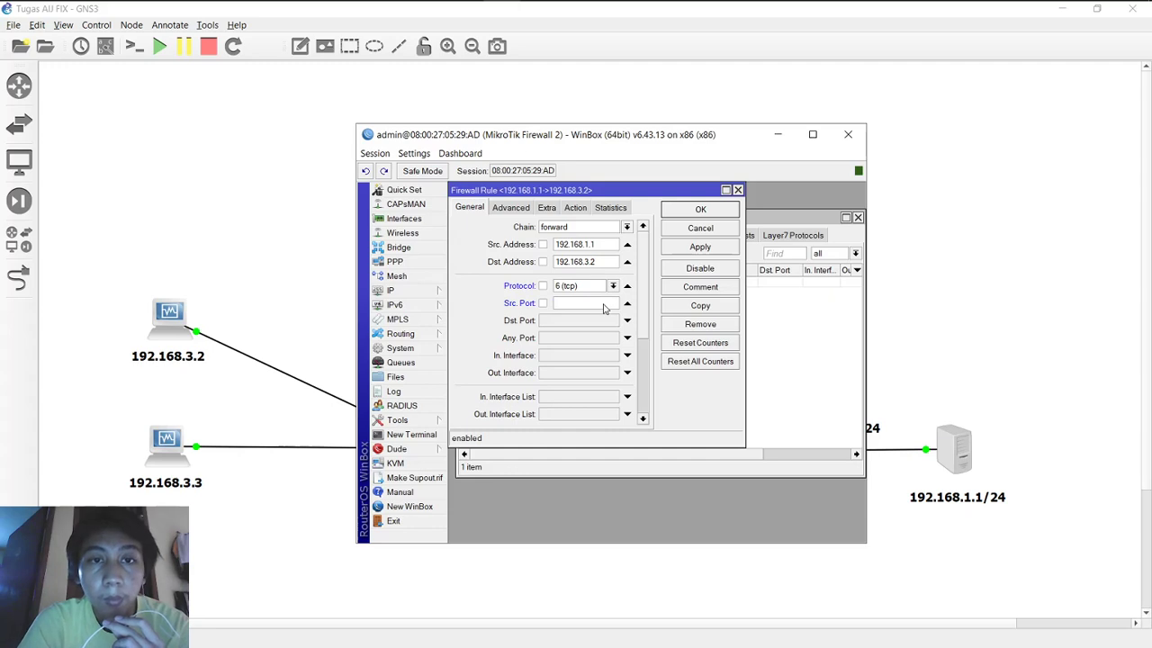
text(22)
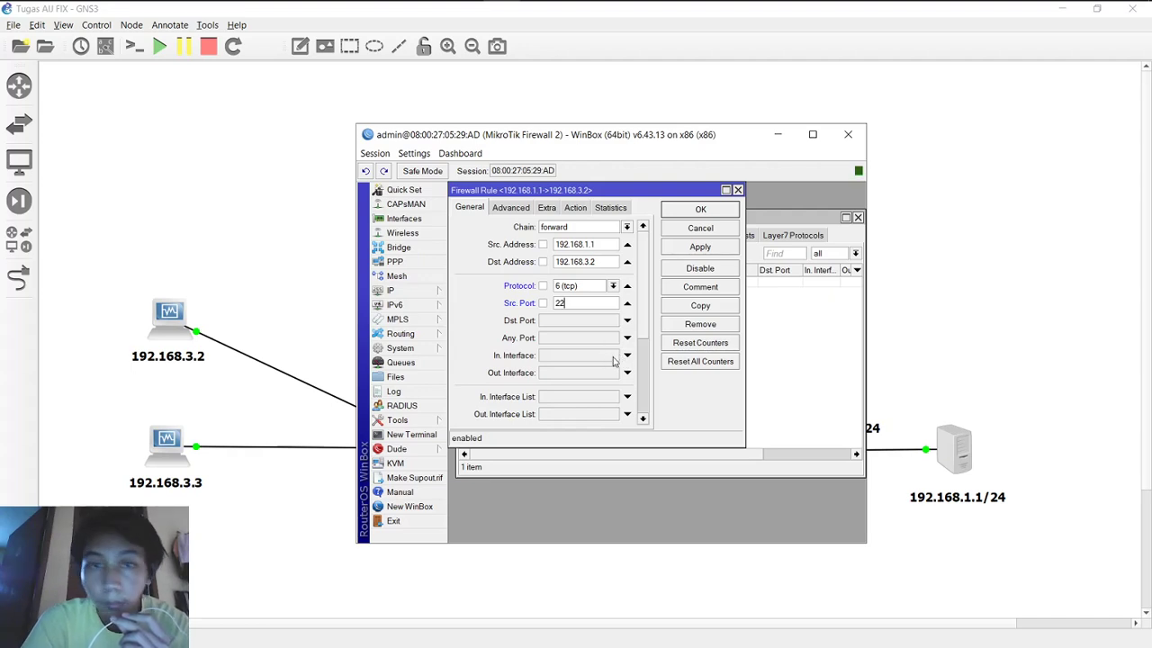
click(629, 374)
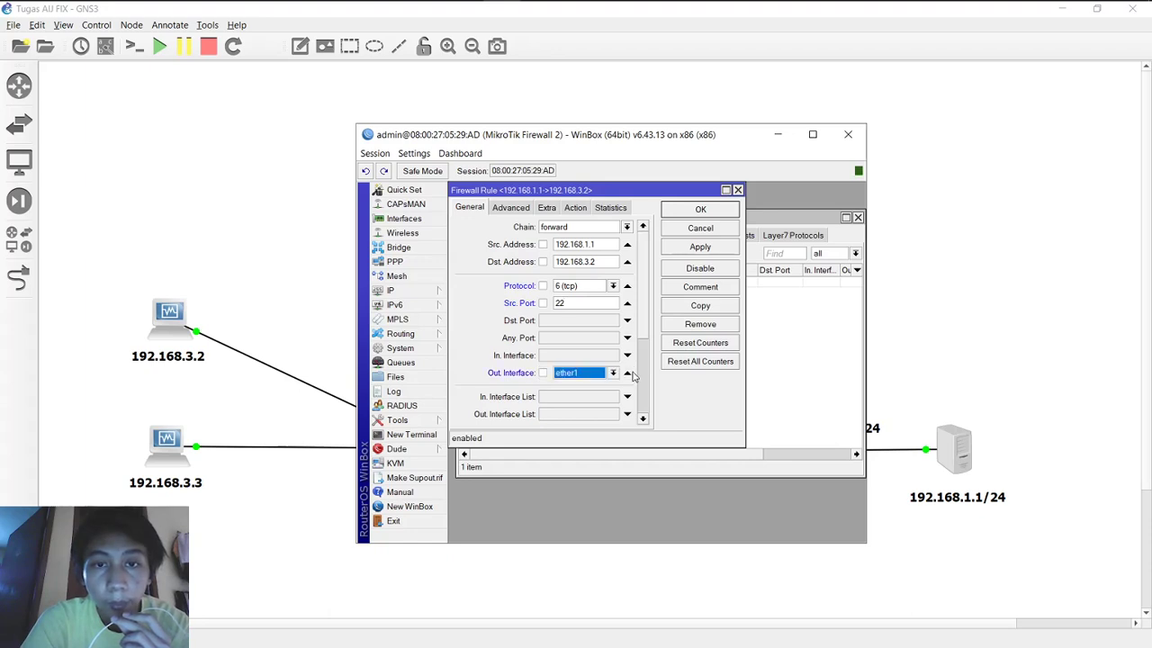
click(613, 372)
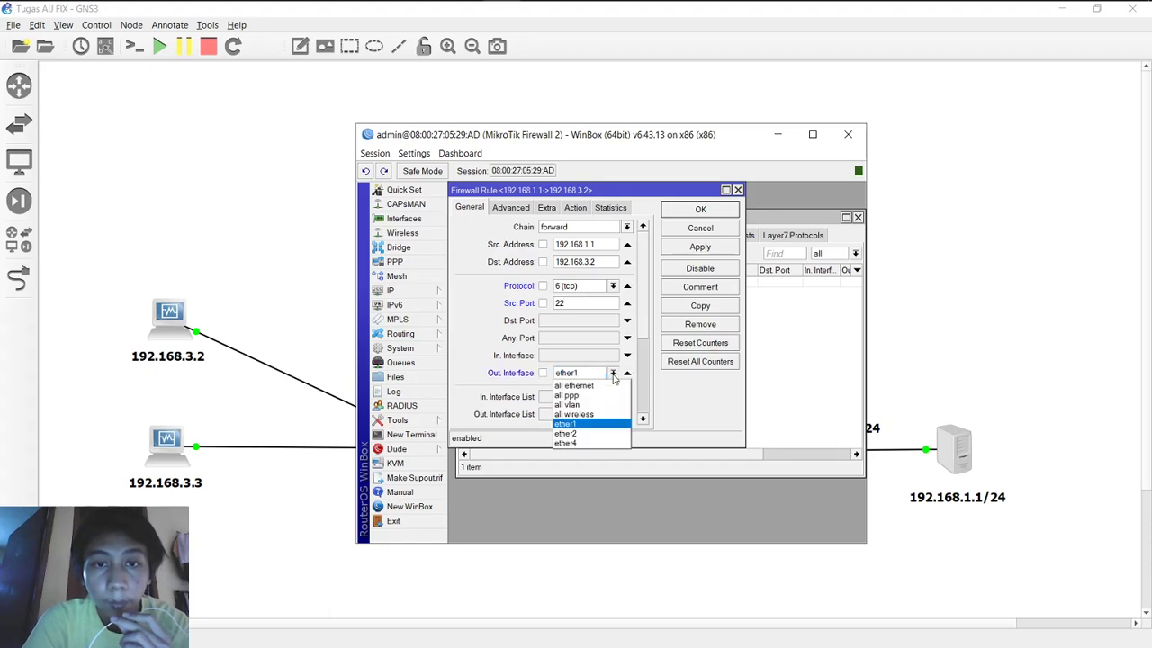
click(596, 435)
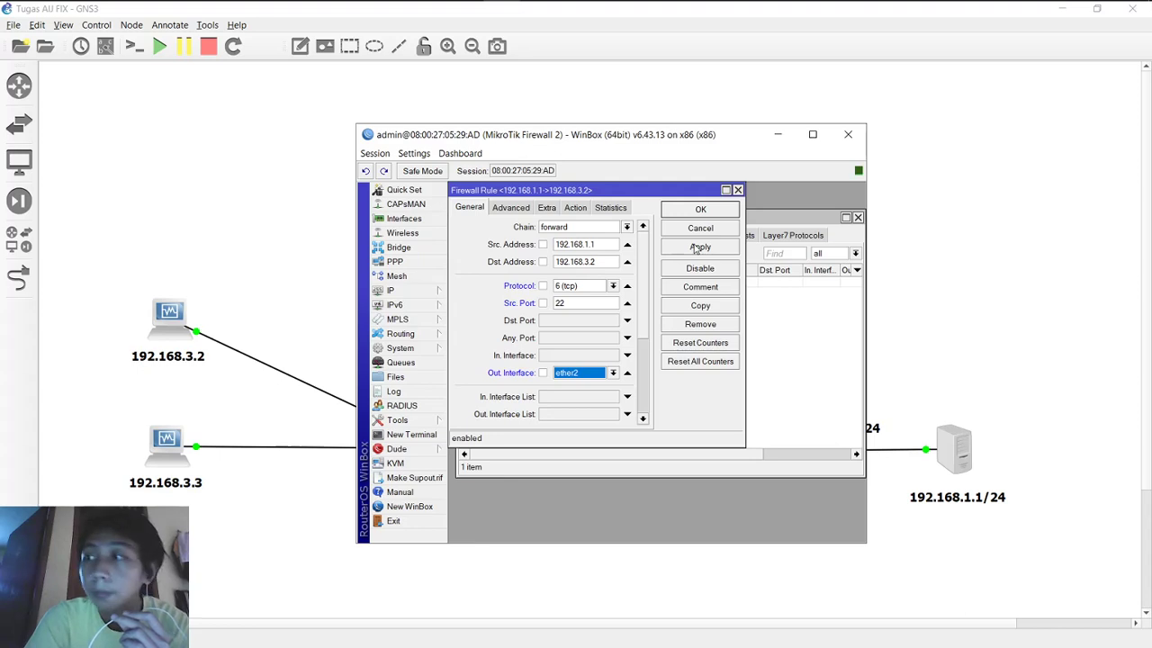
click(694, 248)
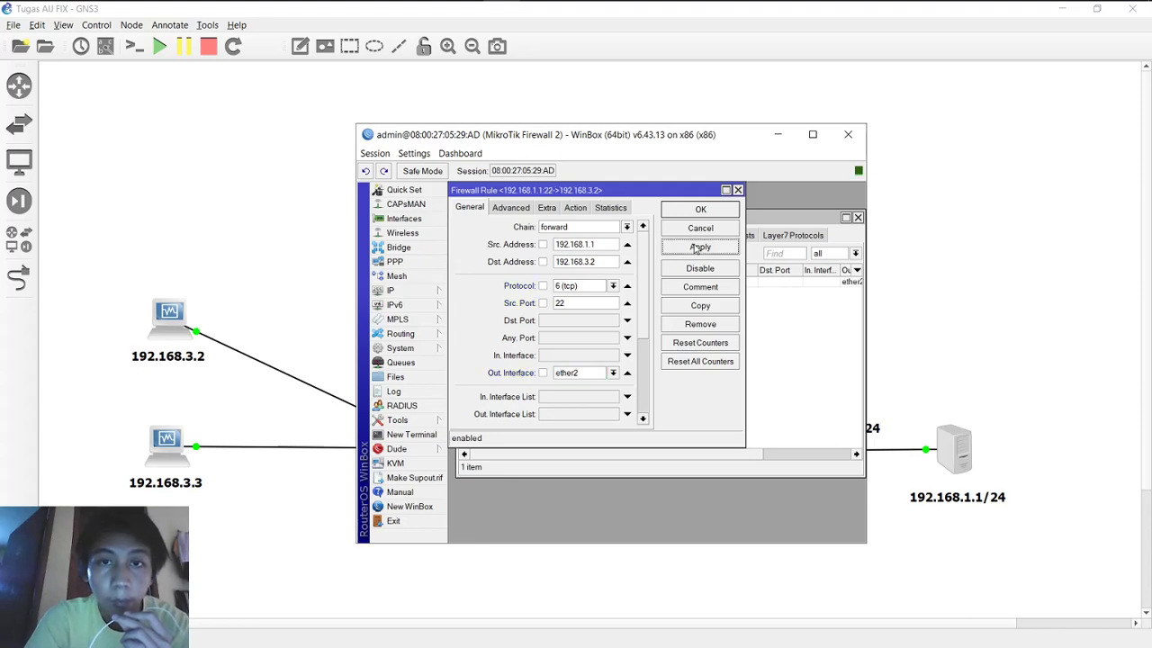
click(701, 209)
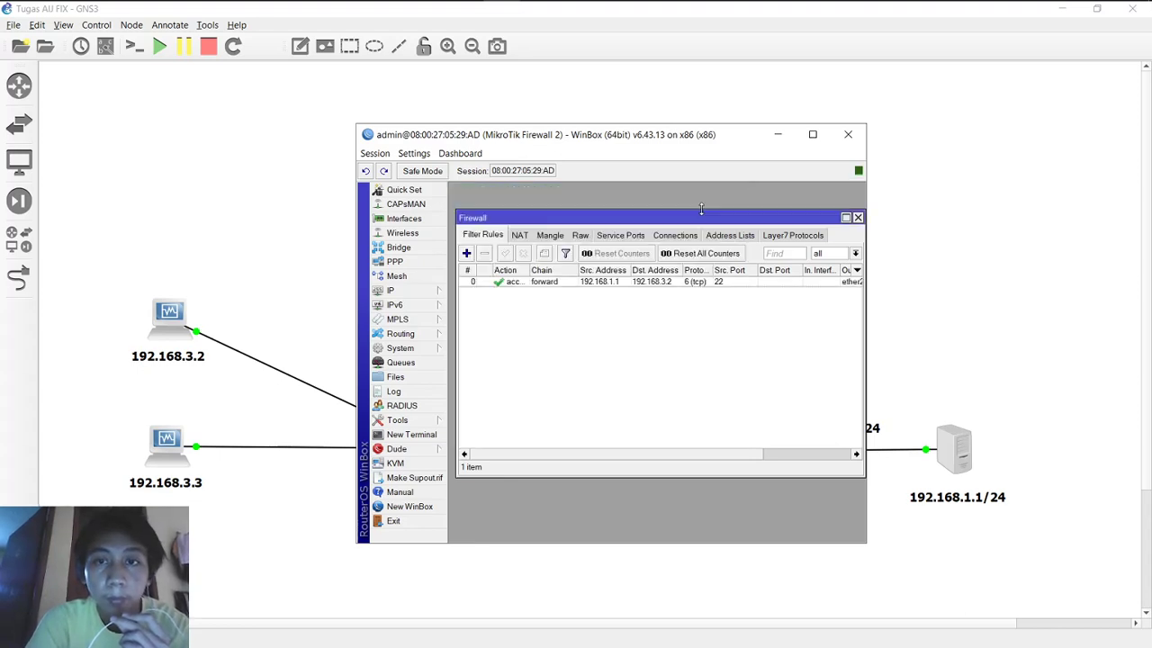
Step: Open the port 22 rule and change its action to reject
double_click(572, 284)
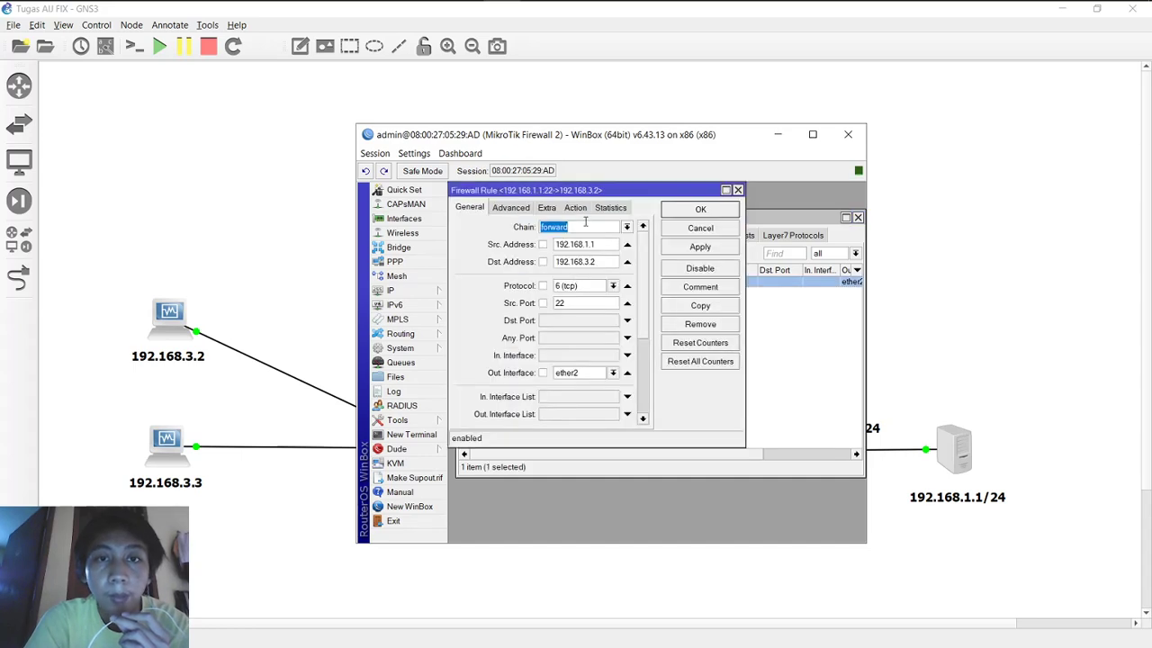
click(575, 208)
drag(606, 135, 598, 304)
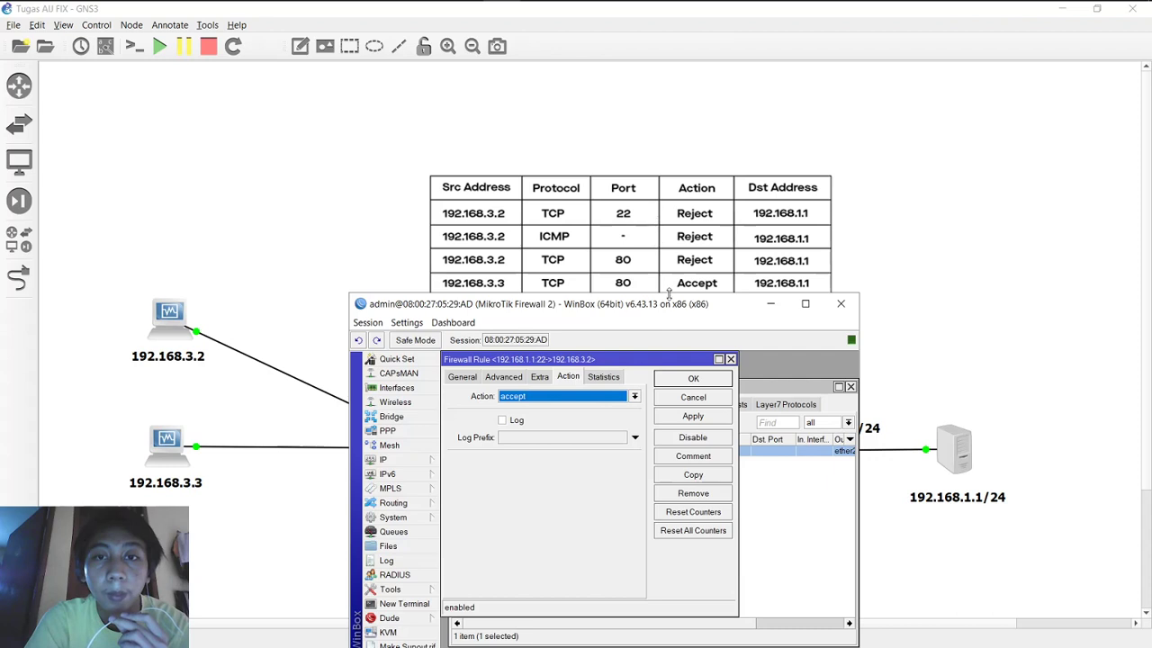
drag(669, 305, 666, 142)
click(598, 233)
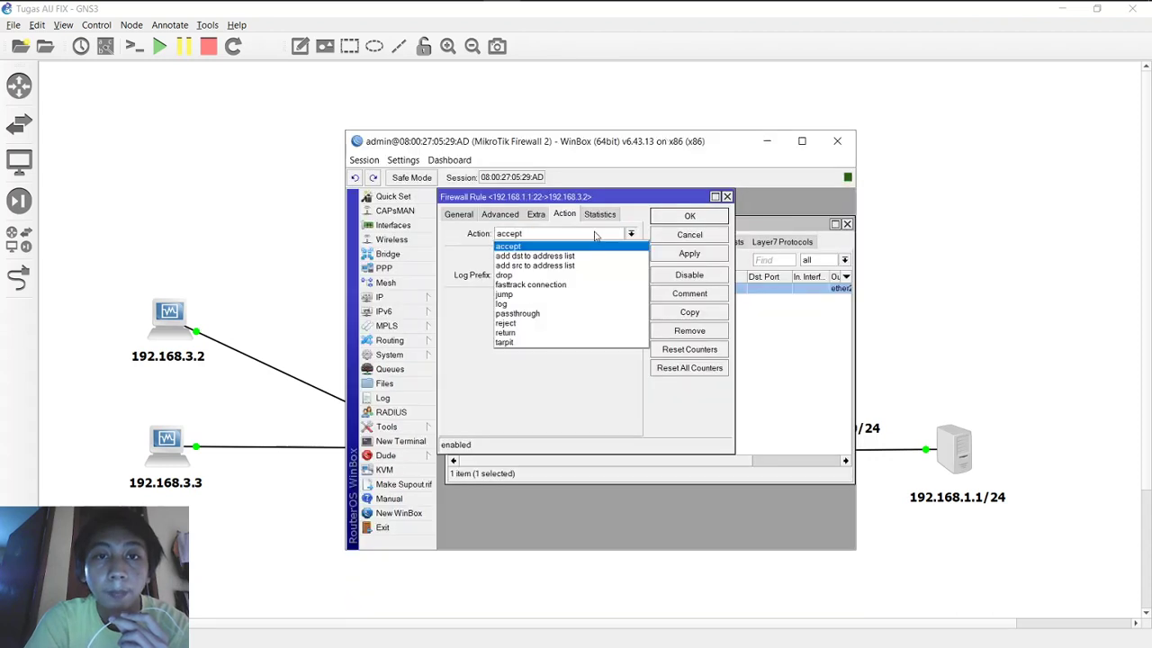
click(507, 323)
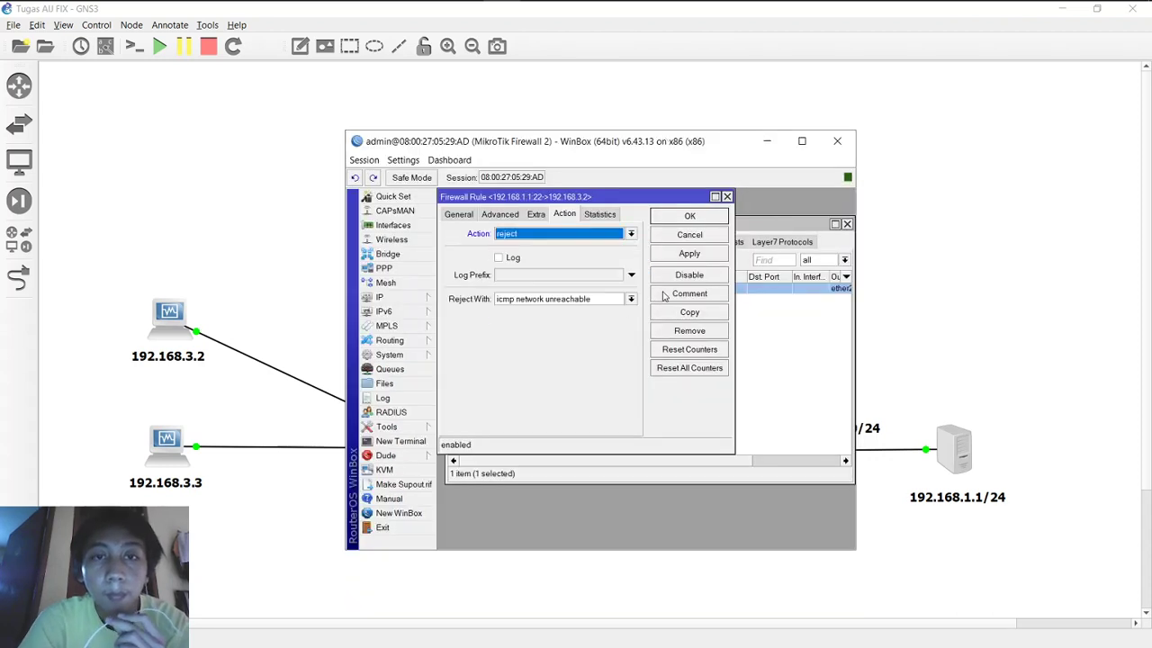
click(689, 255)
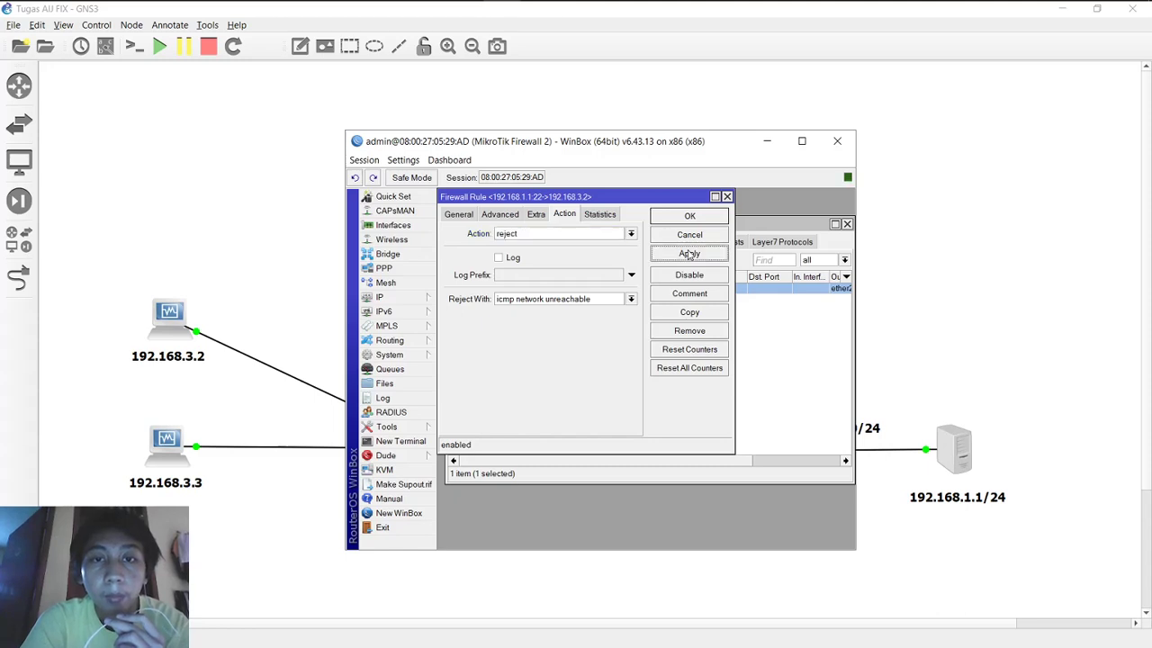
Step: Choose icmp network unreachable as the reject reply and save the rule
click(632, 299)
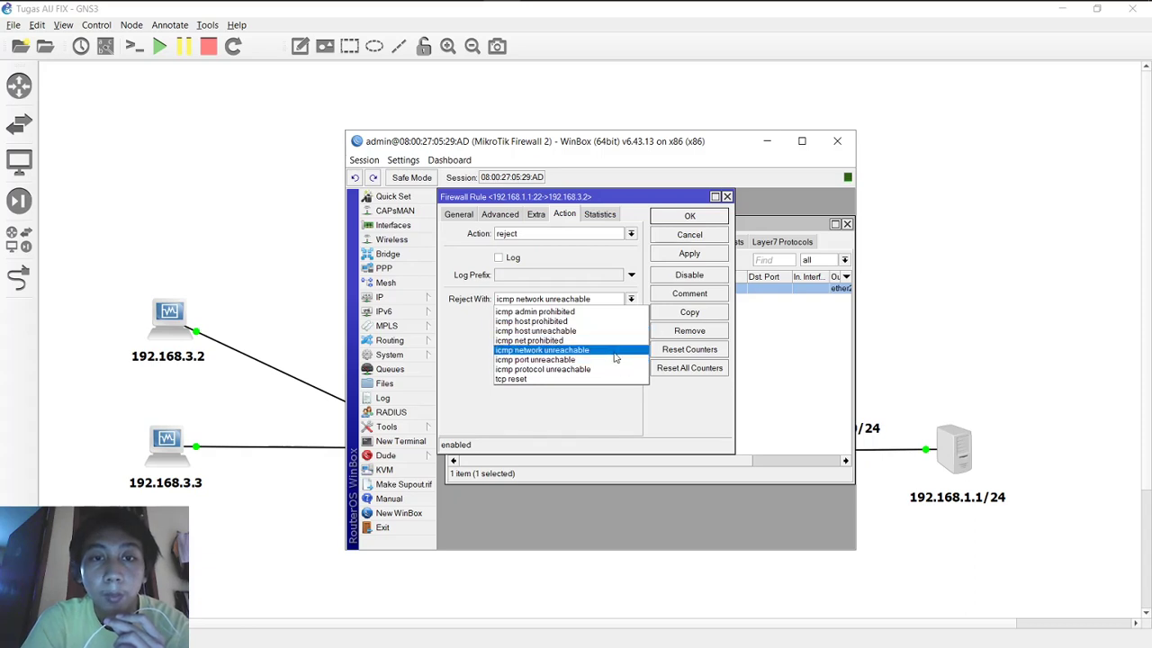
click(694, 394)
click(723, 254)
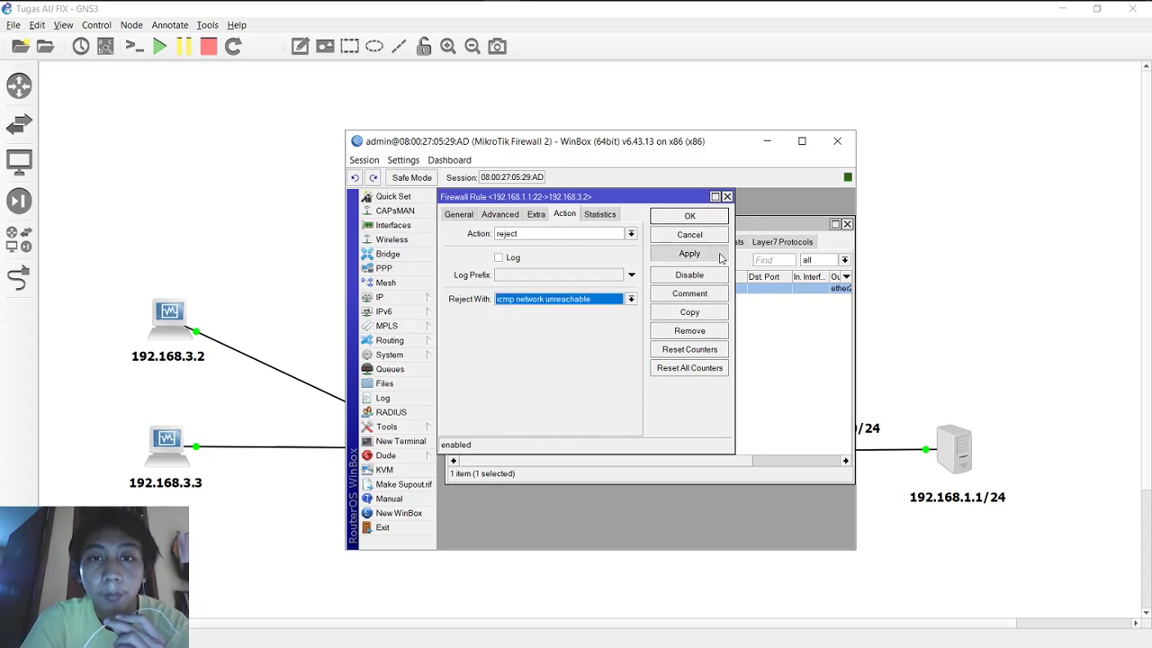
click(715, 216)
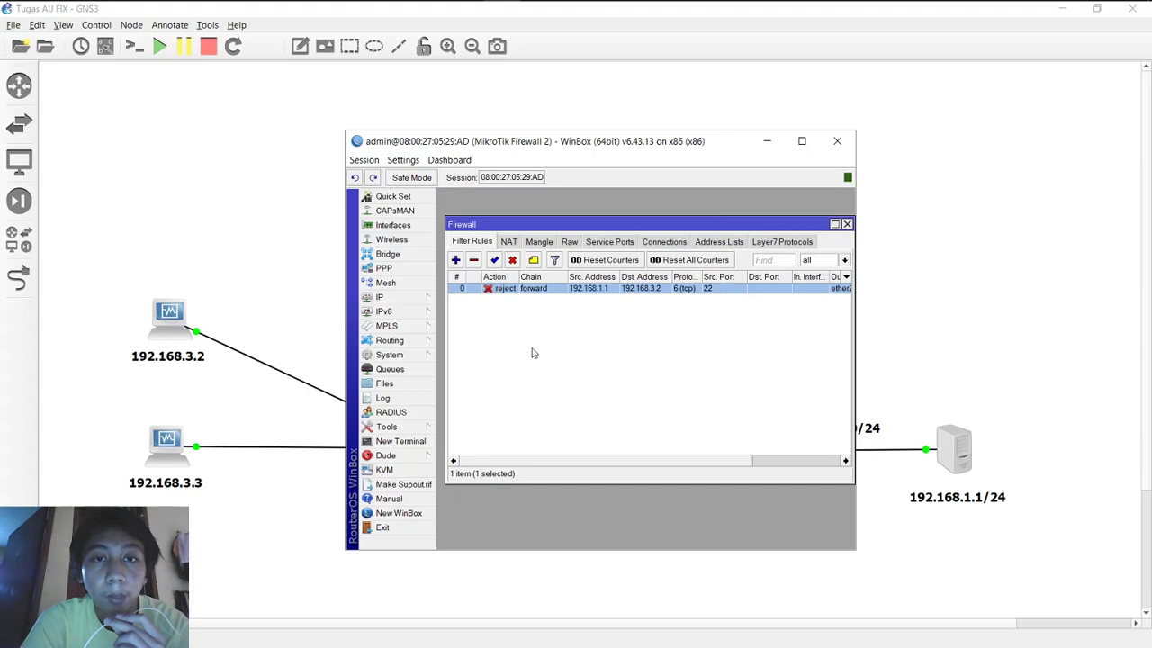
click(543, 351)
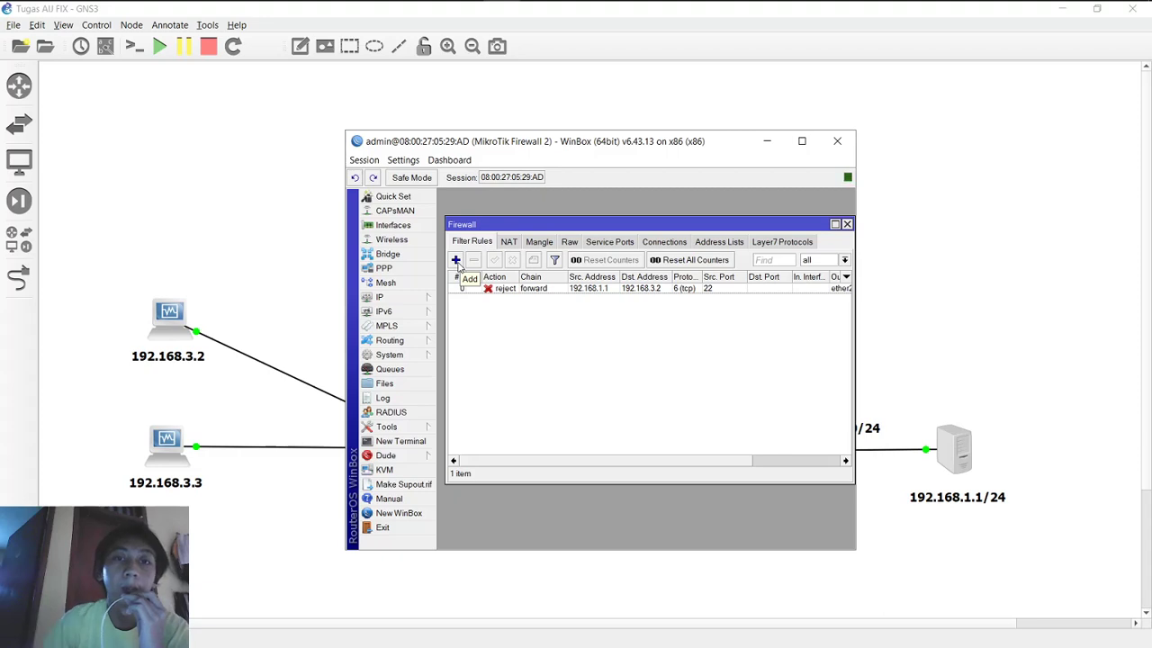
Step: Start a new filter rule with chain forward on the General tab and maximize WinBox
click(456, 261)
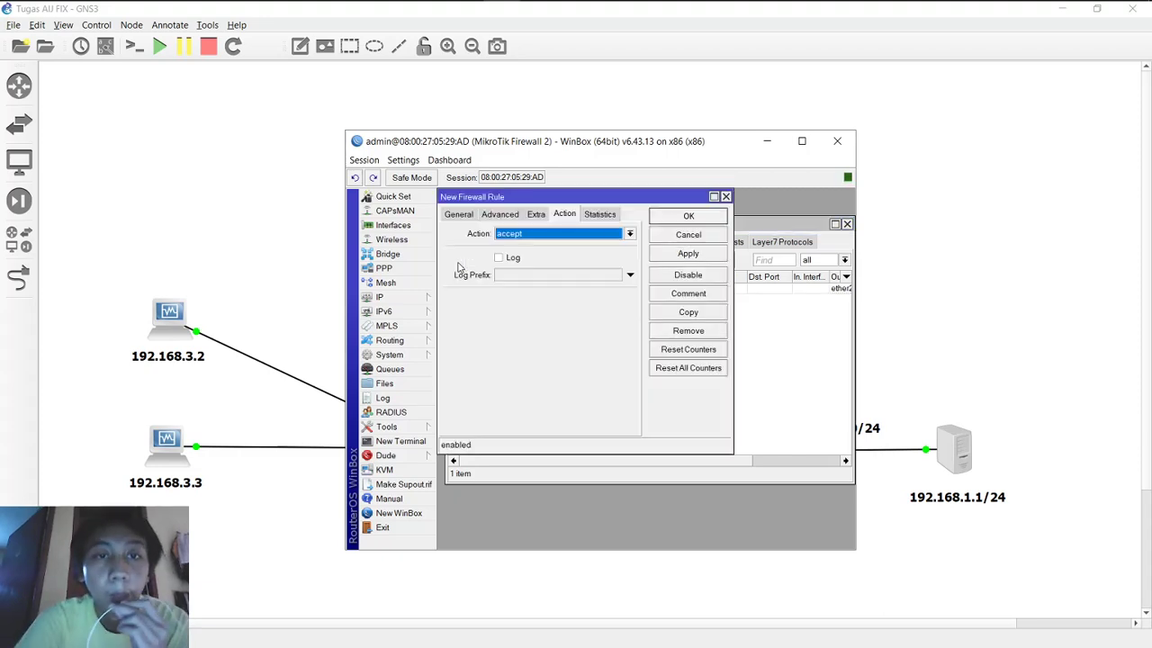
click(463, 216)
drag(495, 199, 534, 242)
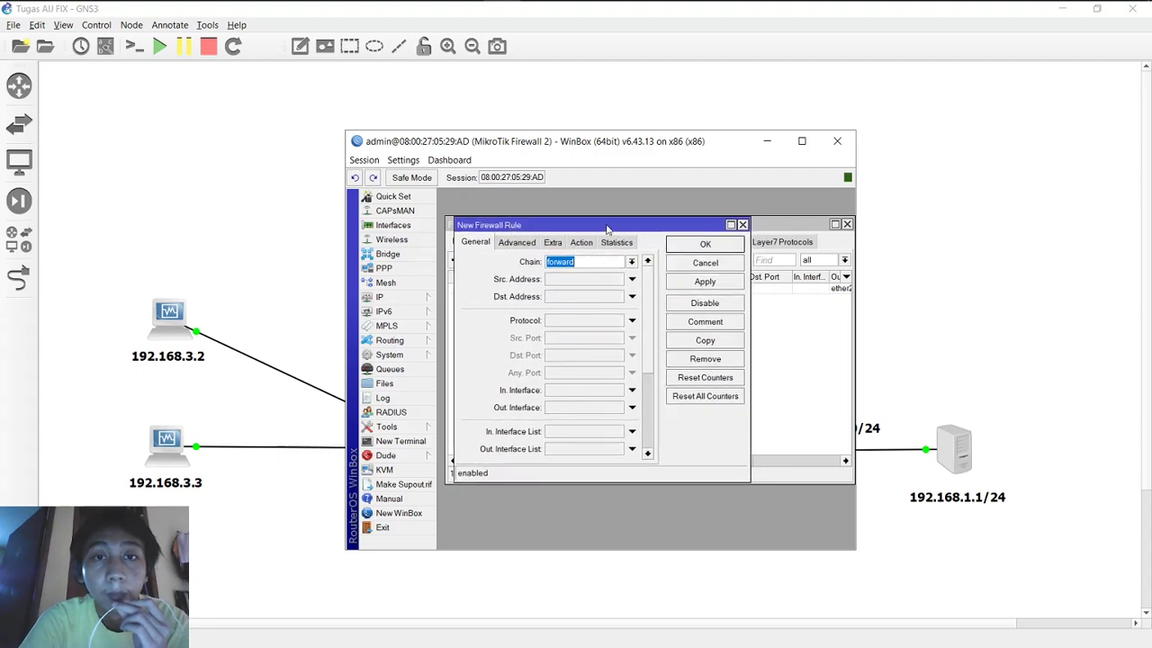
drag(609, 225, 624, 269)
drag(611, 141, 596, 304)
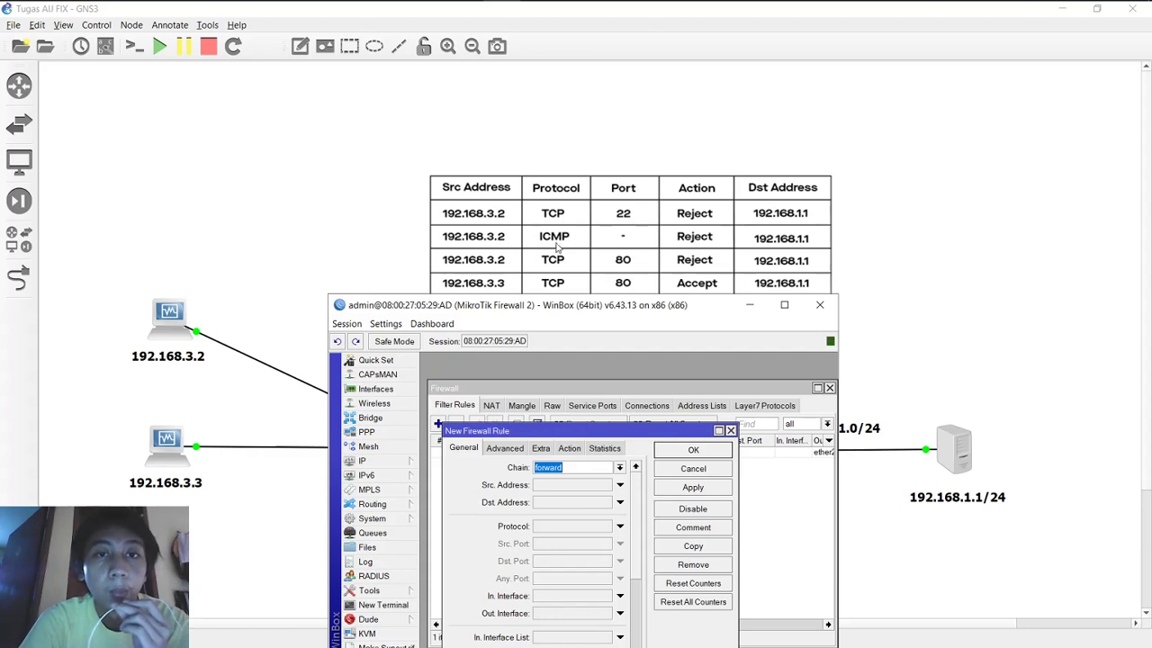
drag(655, 307, 679, 82)
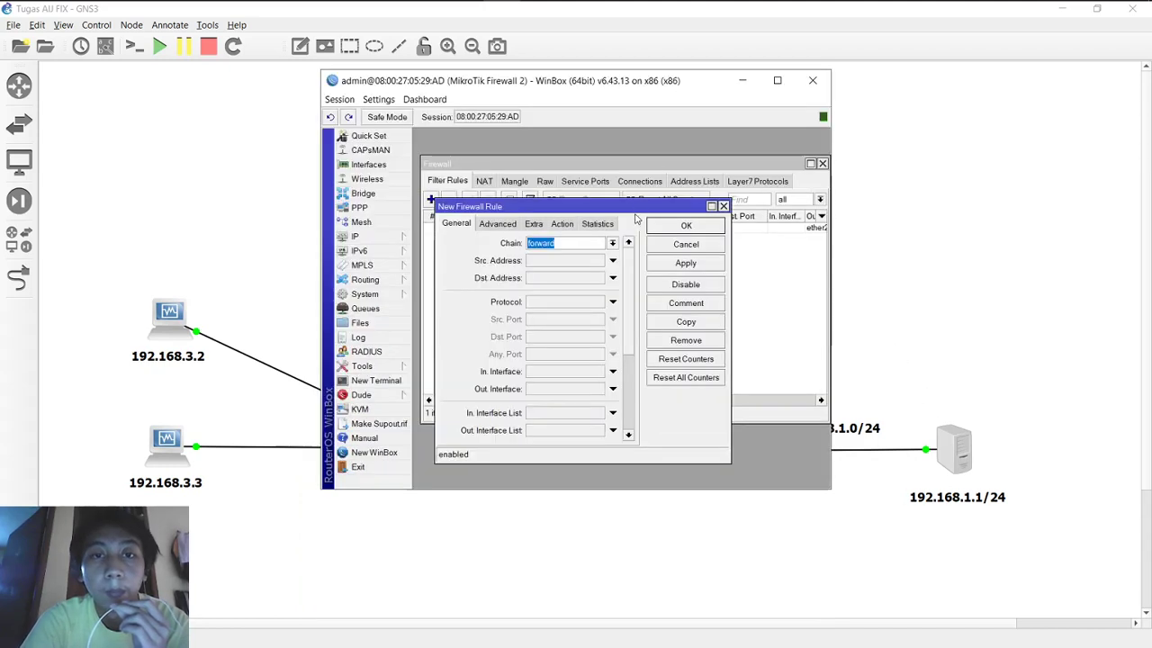
click(612, 244)
click(612, 248)
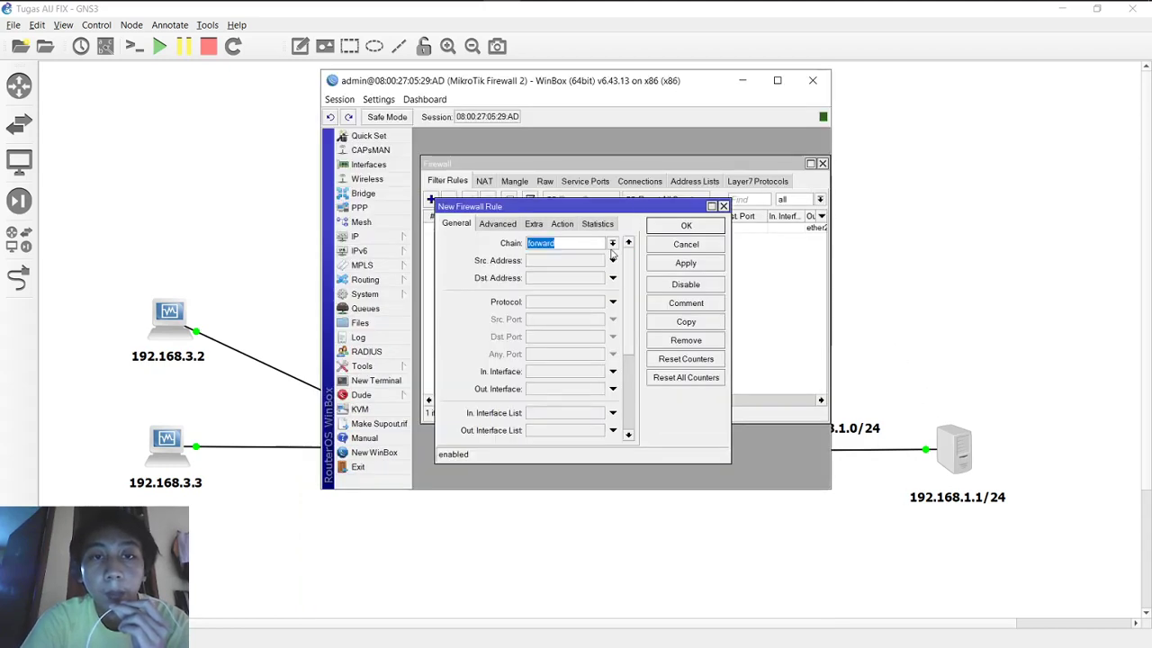
drag(615, 208, 746, 190)
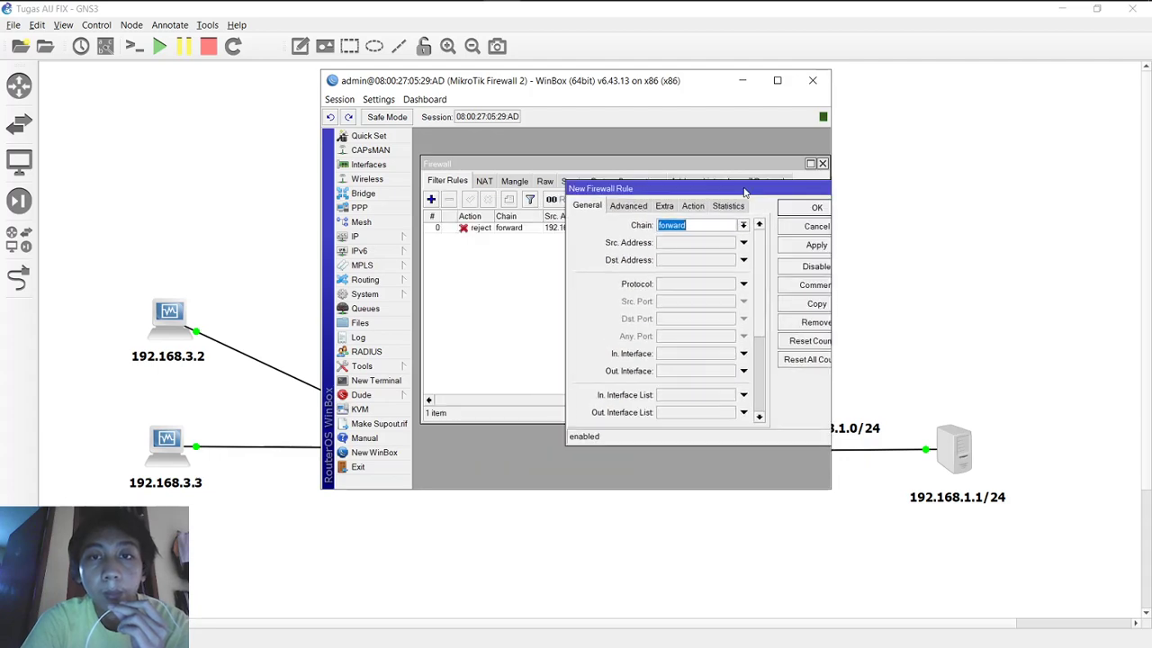
click(779, 80)
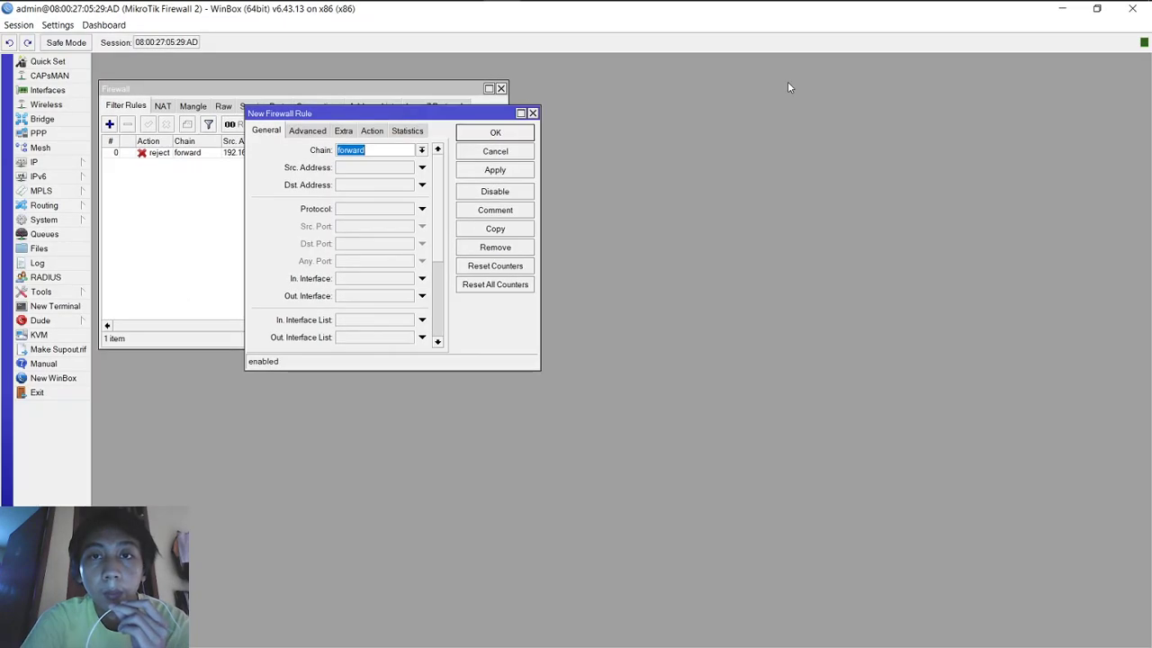
Step: Set source address 192.168.1.1 and destination address 192.168.3.2 on the new rule
drag(489, 116, 822, 97)
click(758, 150)
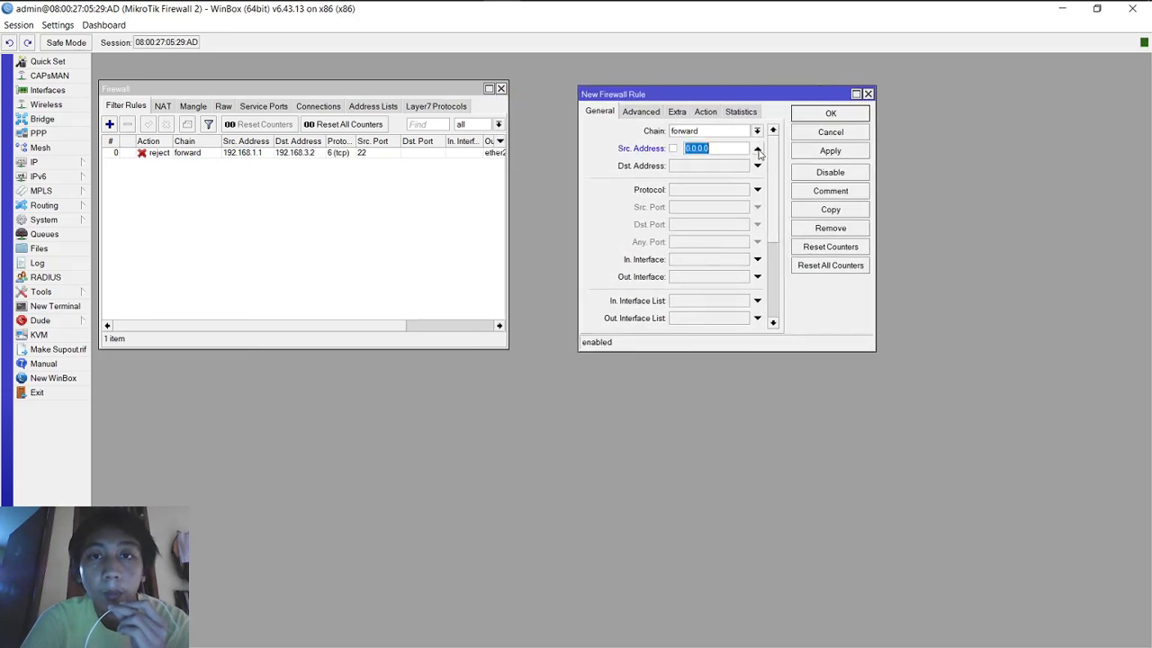
text(1)
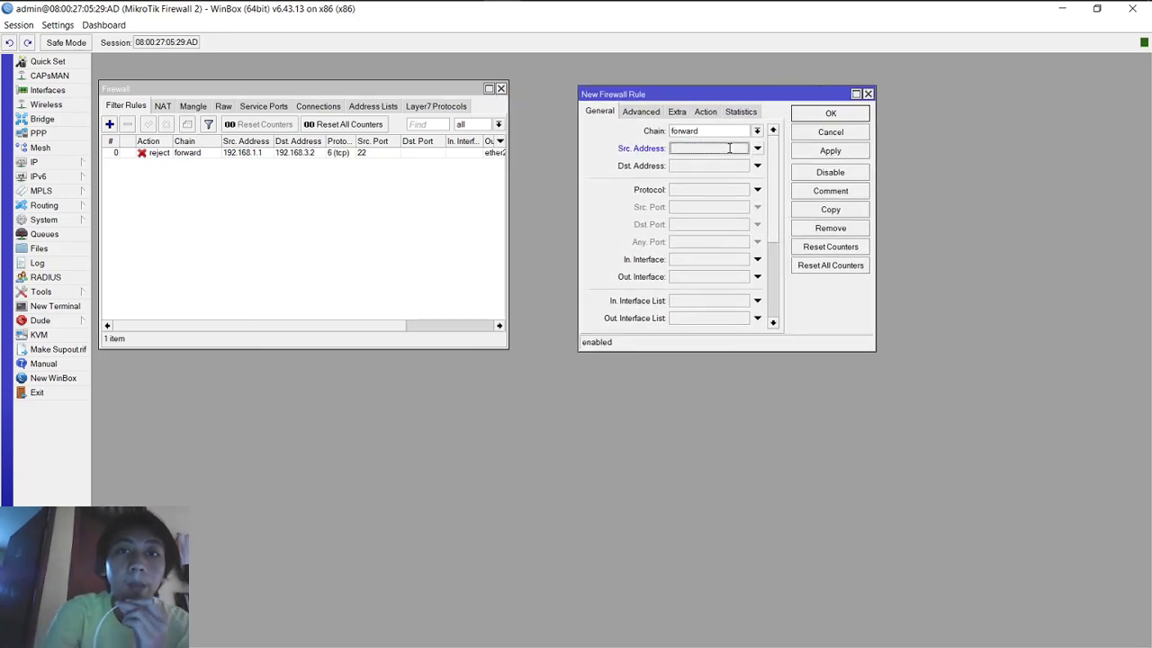
text(92.1)
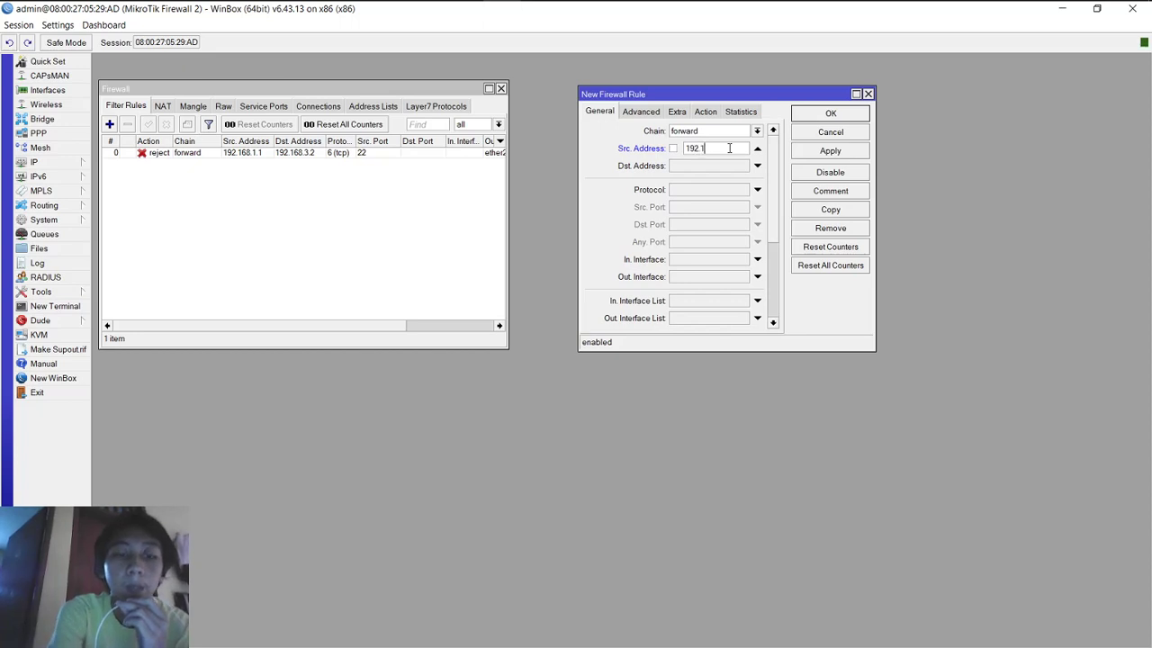
text(68.1.1)
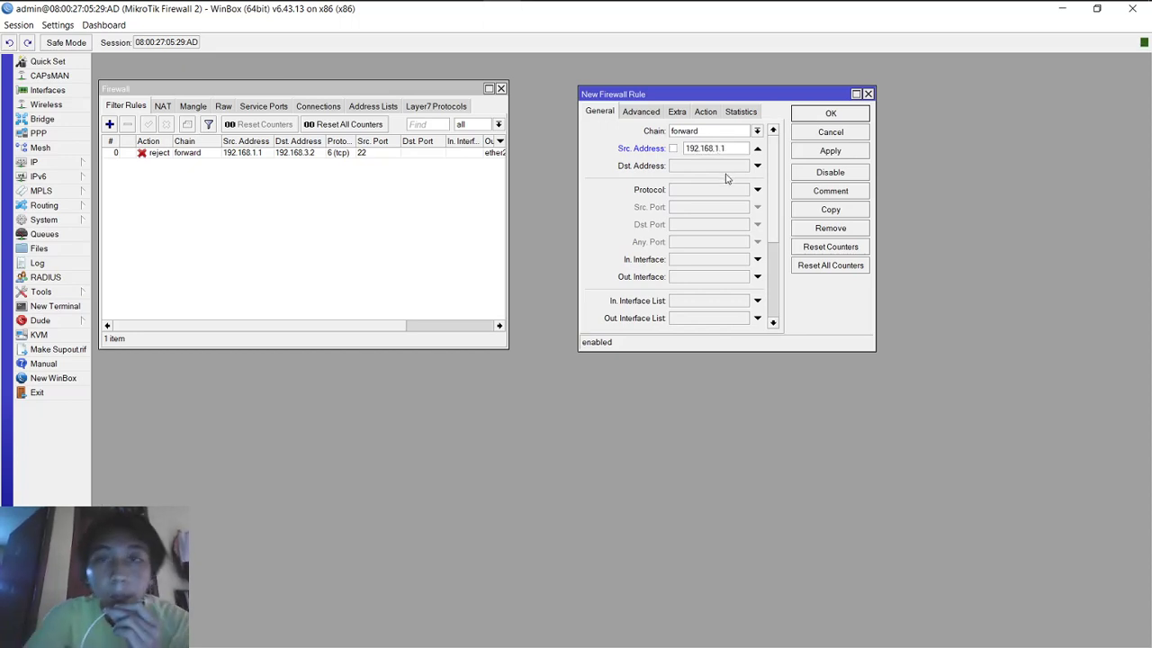
click(722, 170)
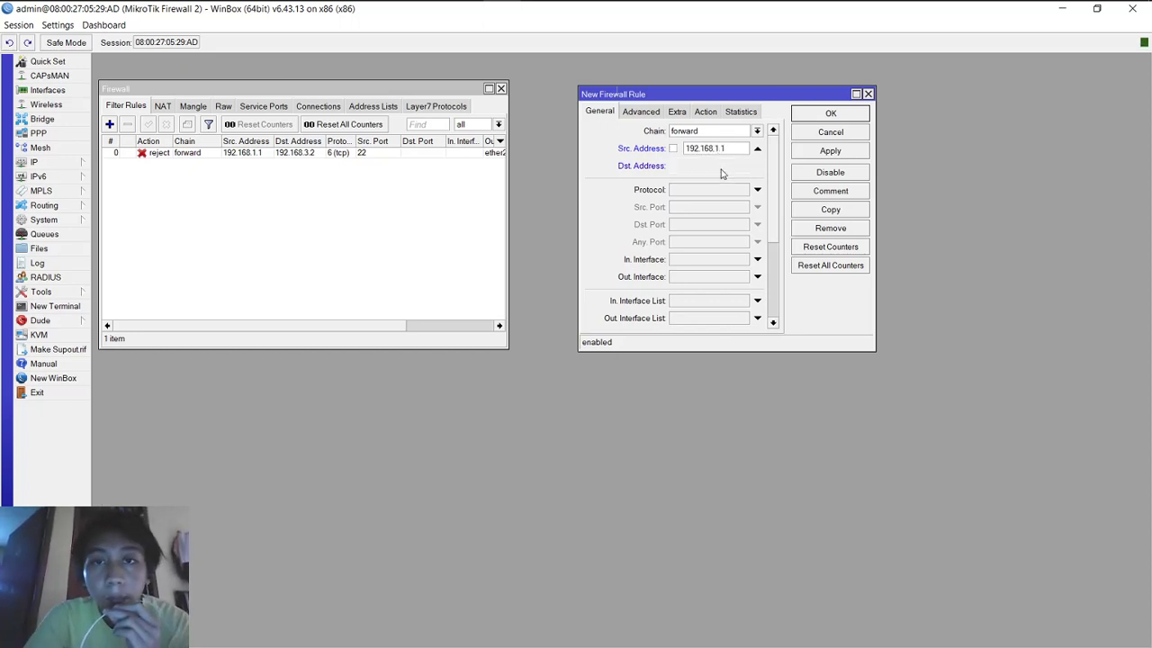
text(192.1)
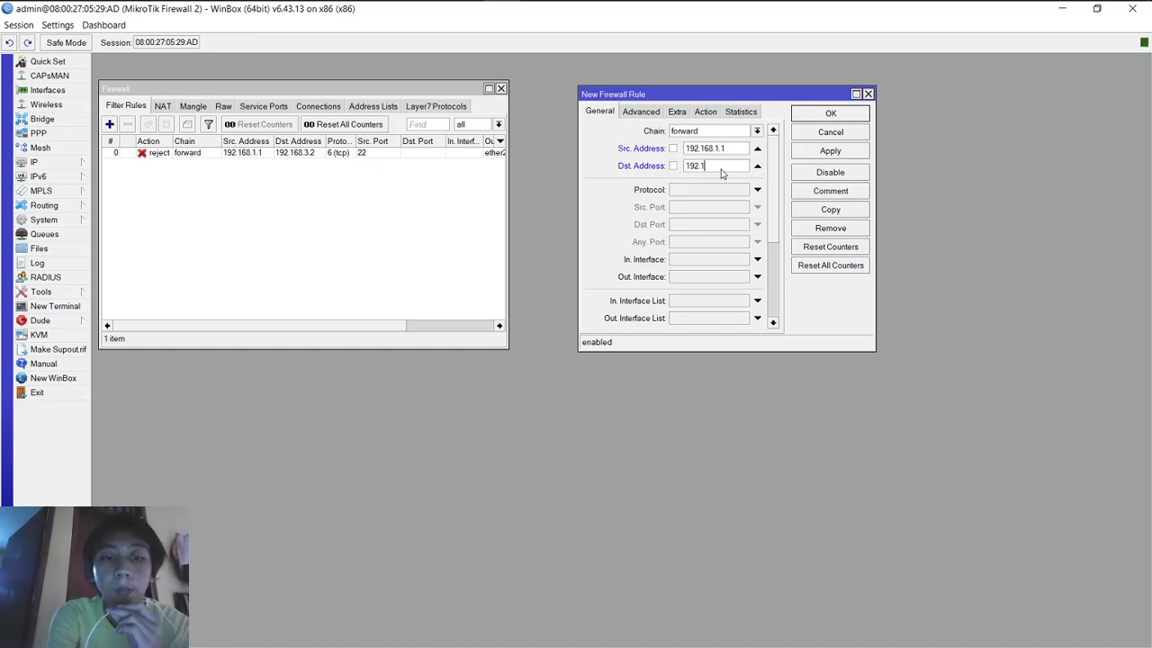
text(68.3)
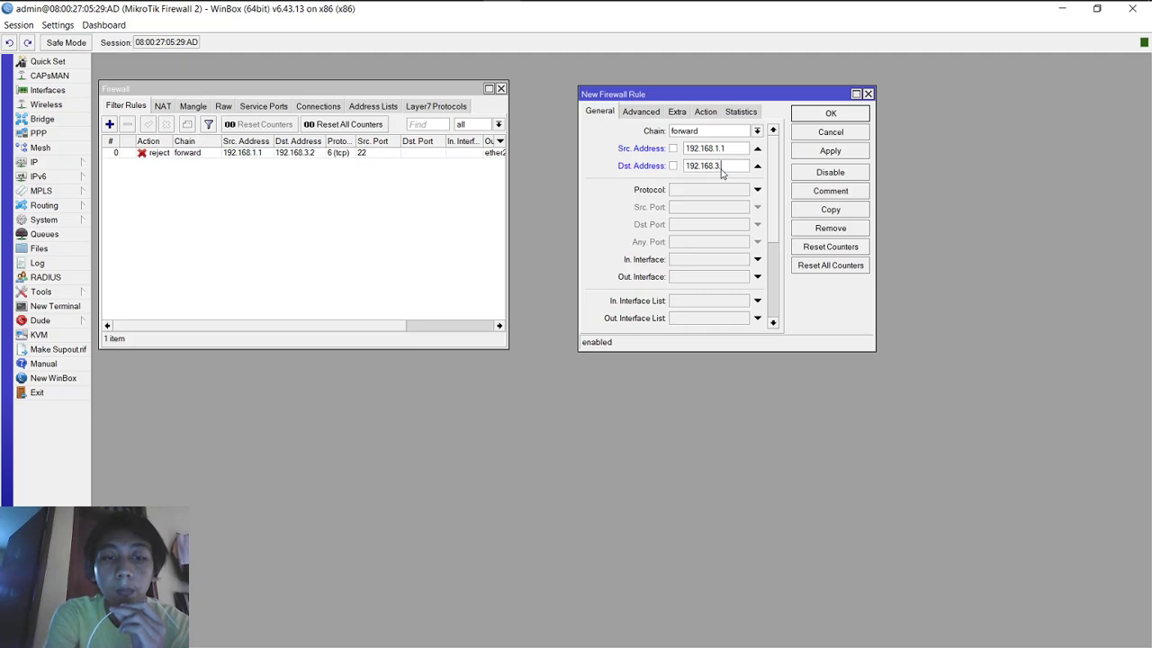
text(.2)
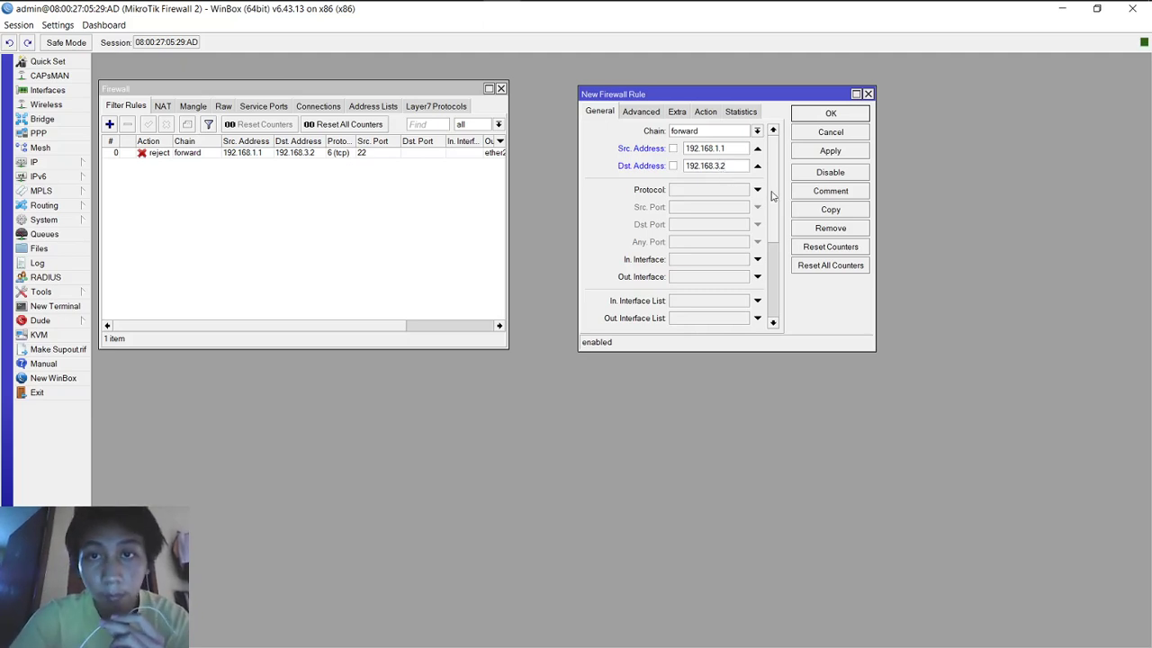
Step: Match protocol icmp and out interface ether2
click(758, 190)
click(743, 191)
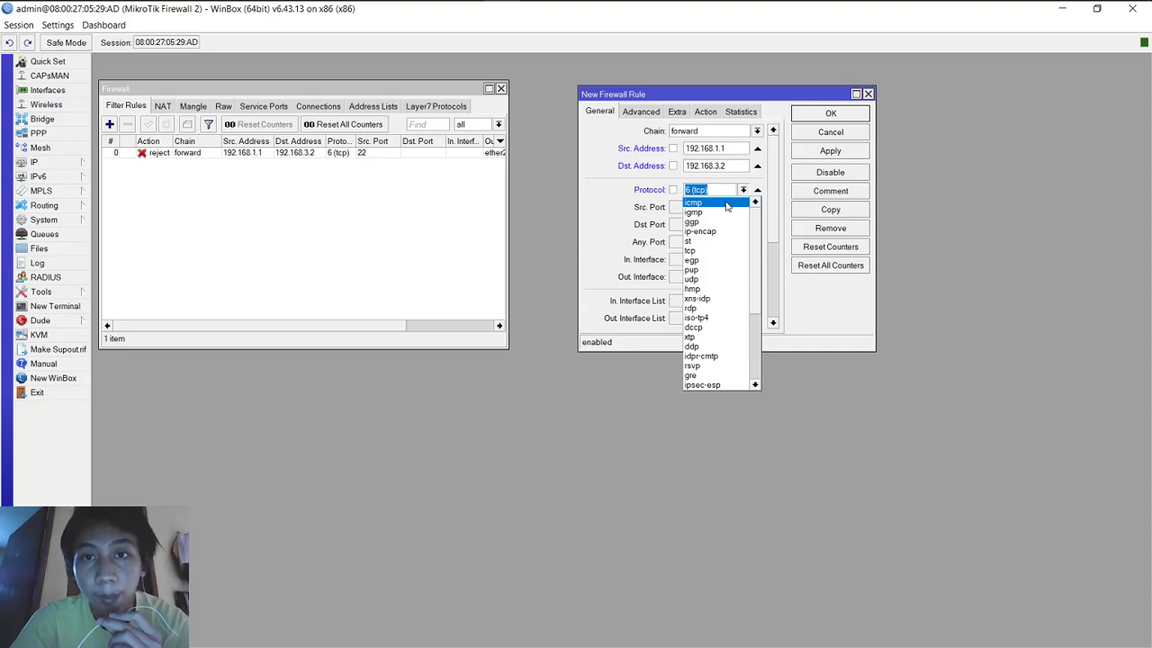
click(727, 203)
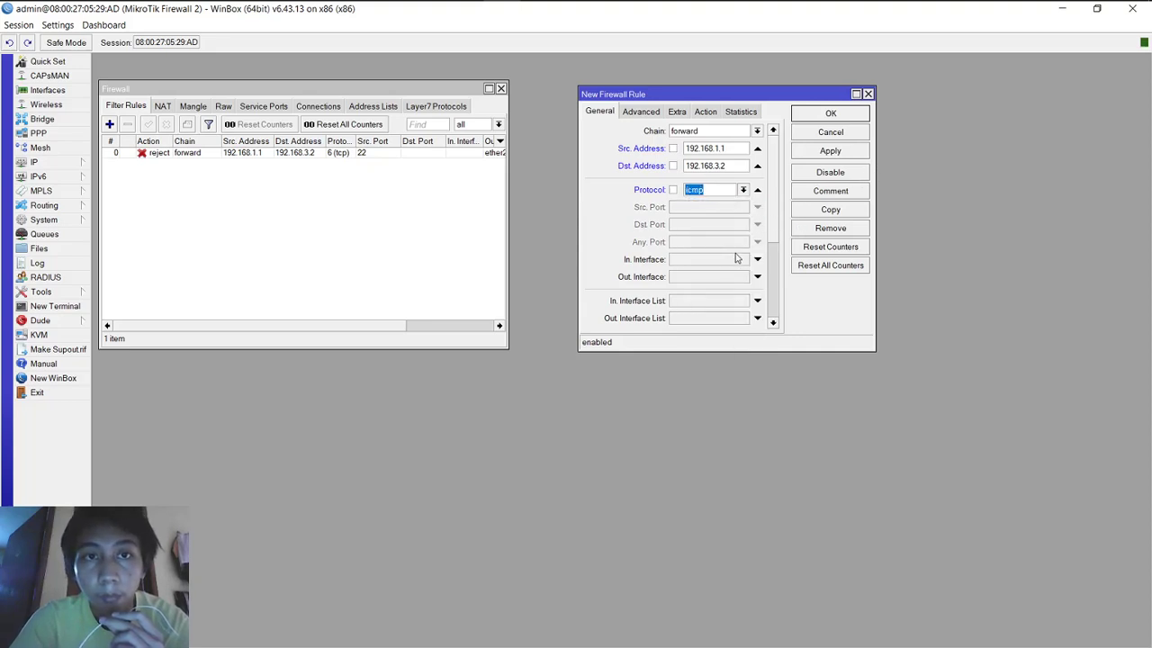
click(726, 280)
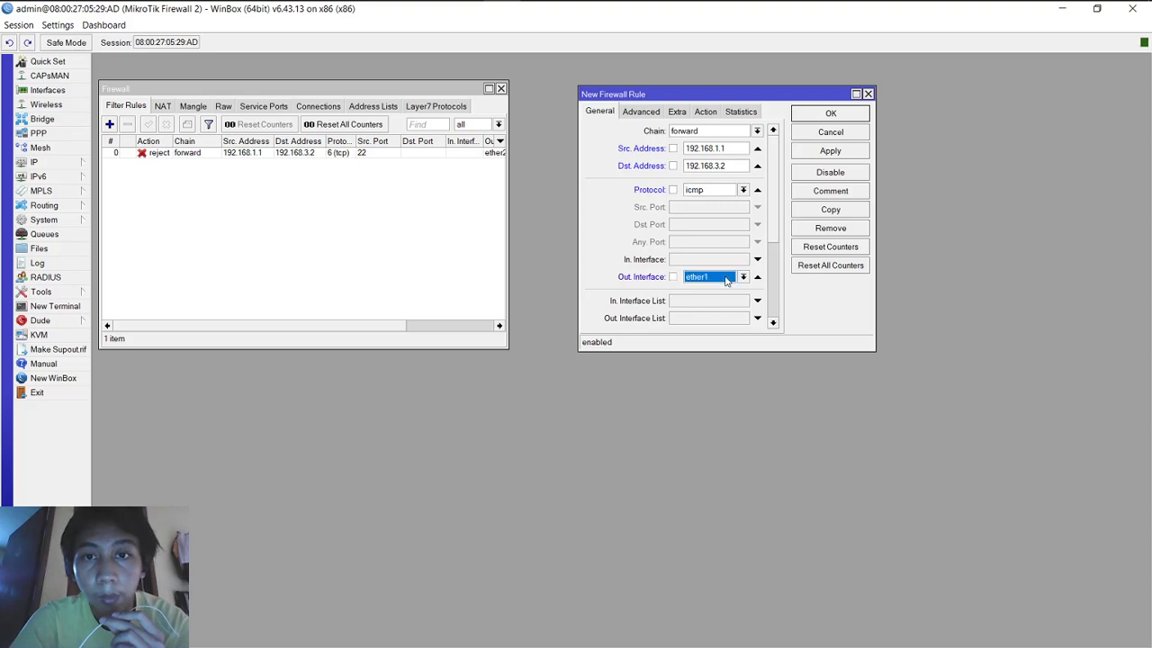
click(726, 281)
click(724, 338)
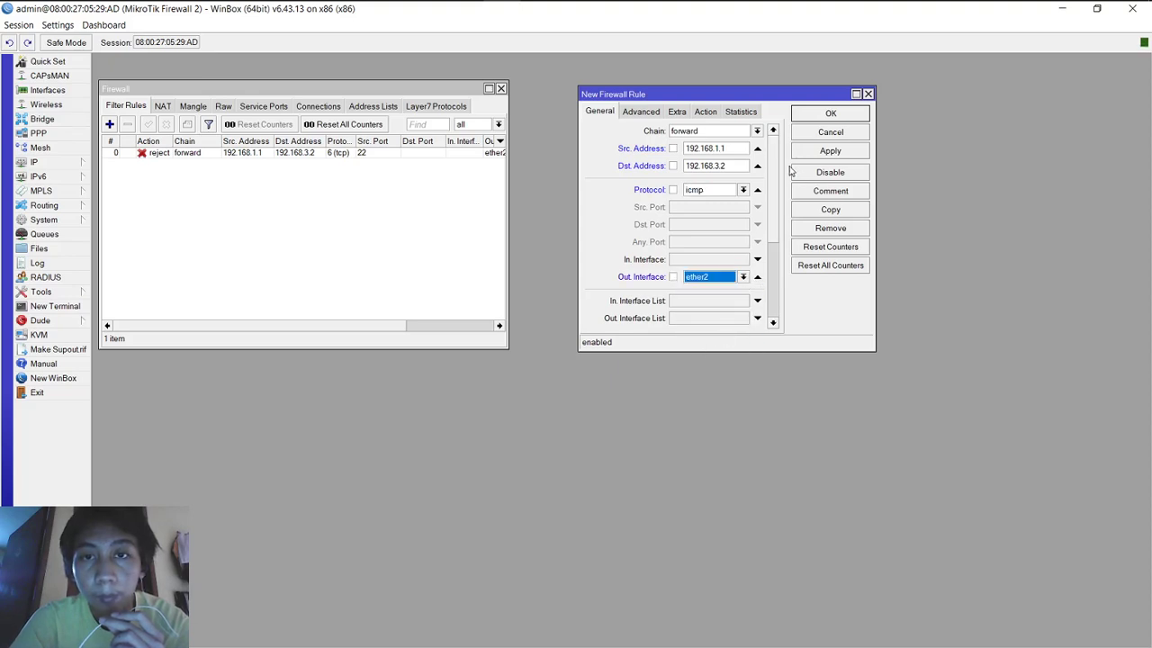
Step: Set the rule's action to reject, then apply and save it
click(704, 112)
click(688, 135)
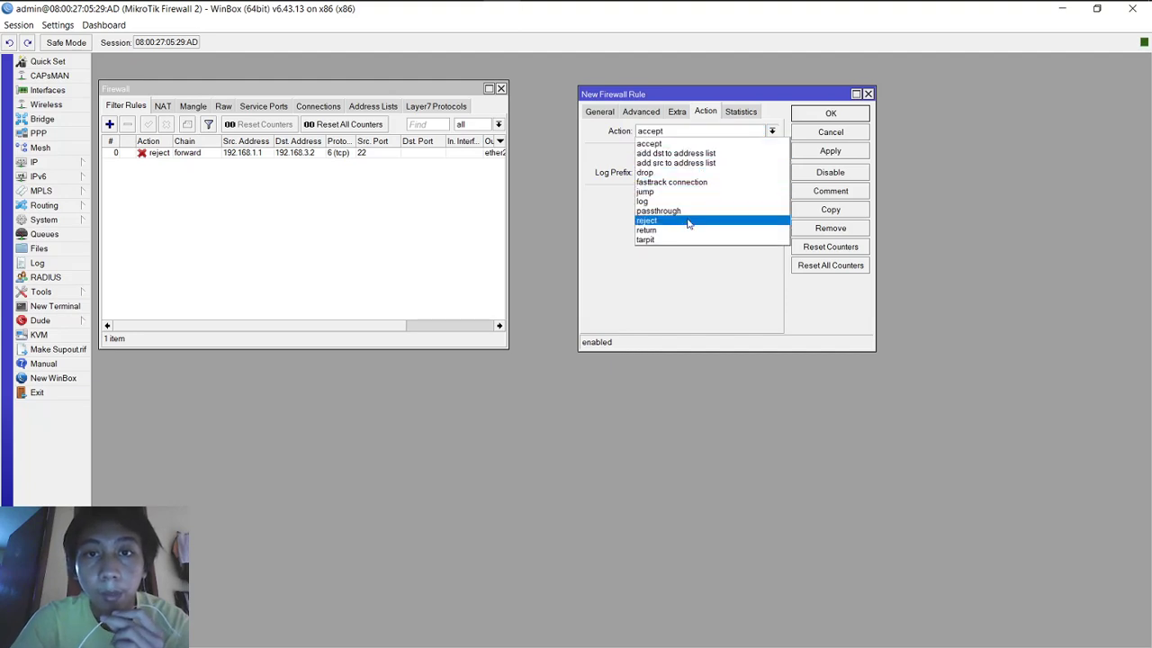
click(688, 222)
click(829, 151)
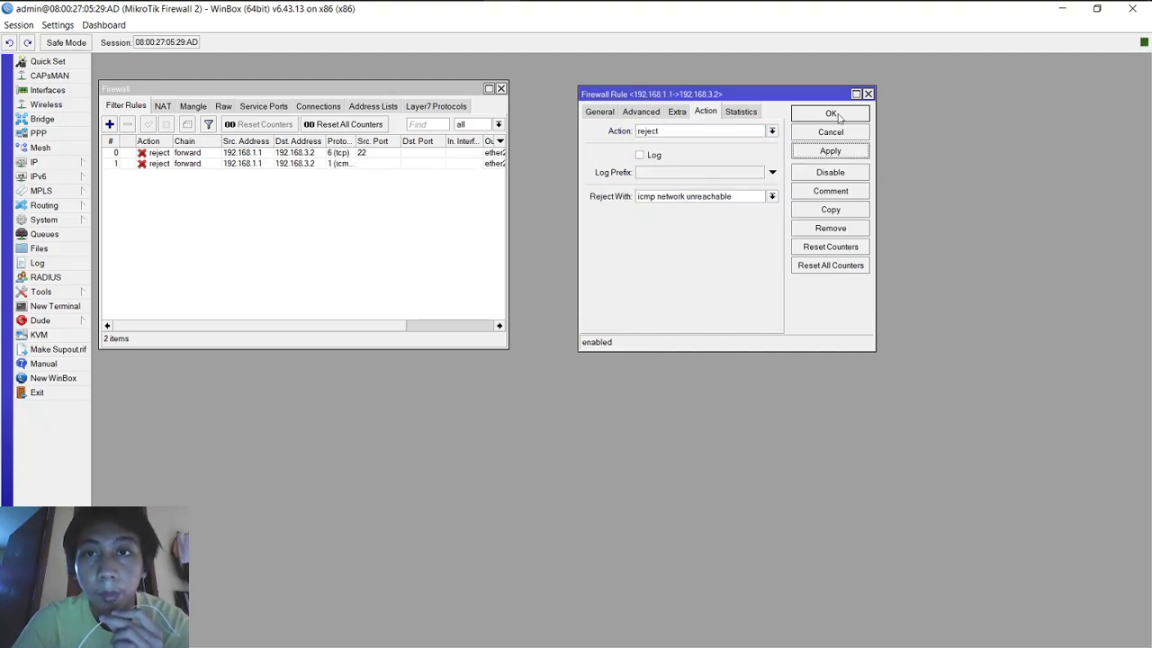
click(831, 113)
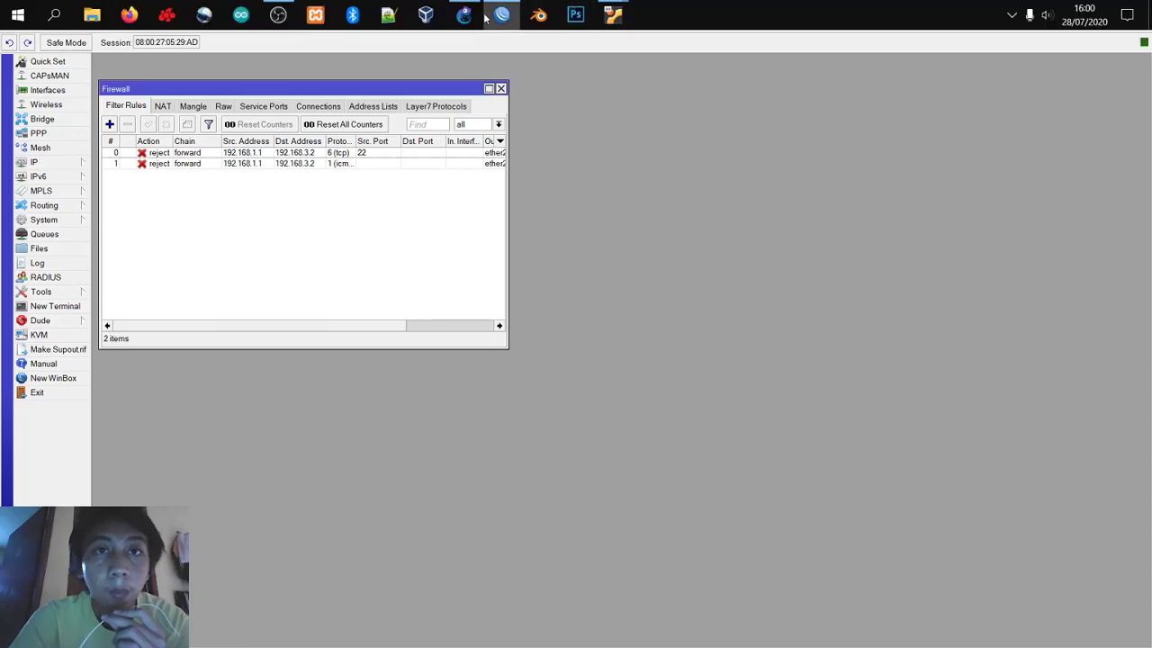
Step: Return to WinBox's Firewall Filter Rules window and start a new filter rule
mouse_move(471, 18)
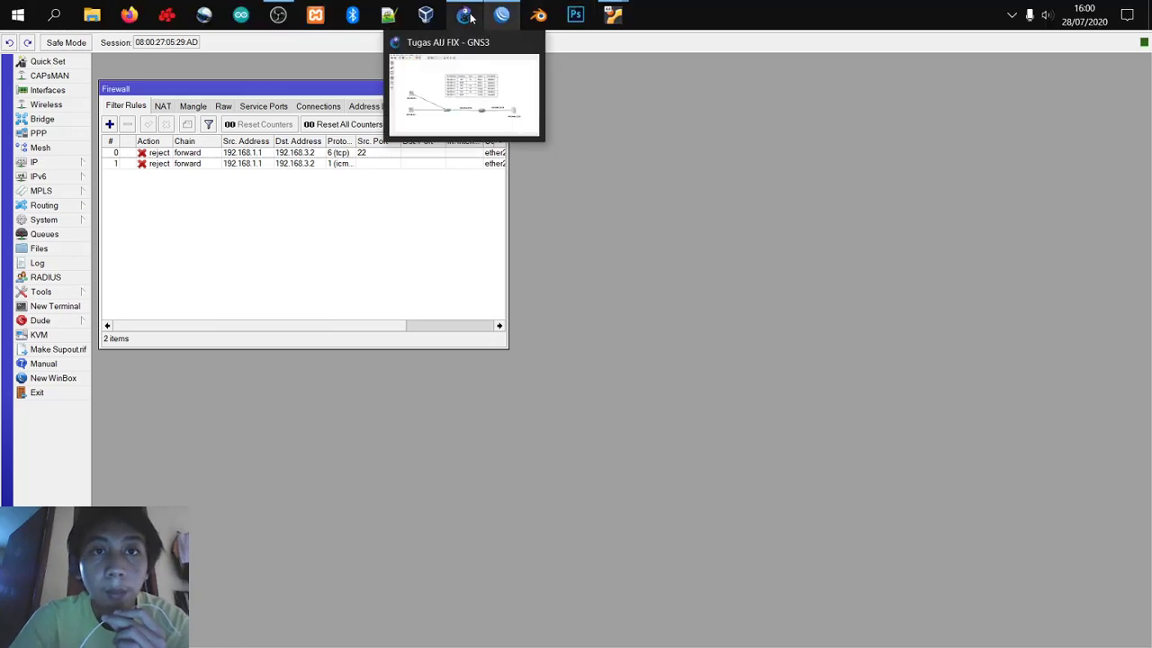
click(464, 15)
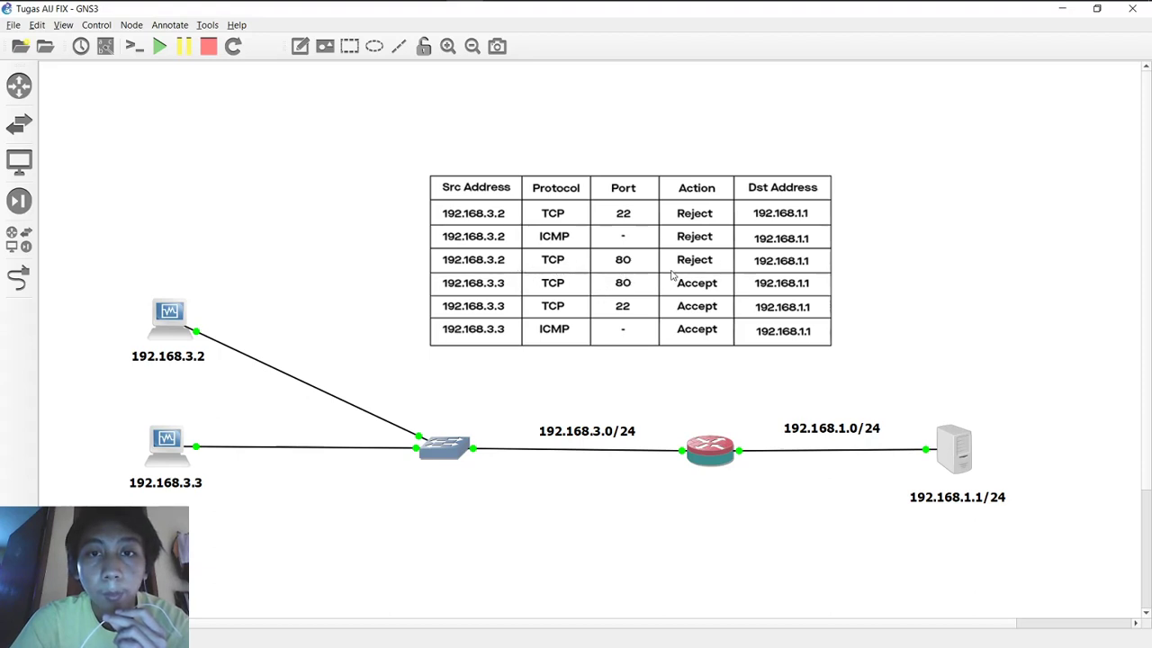
mouse_move(679, 7)
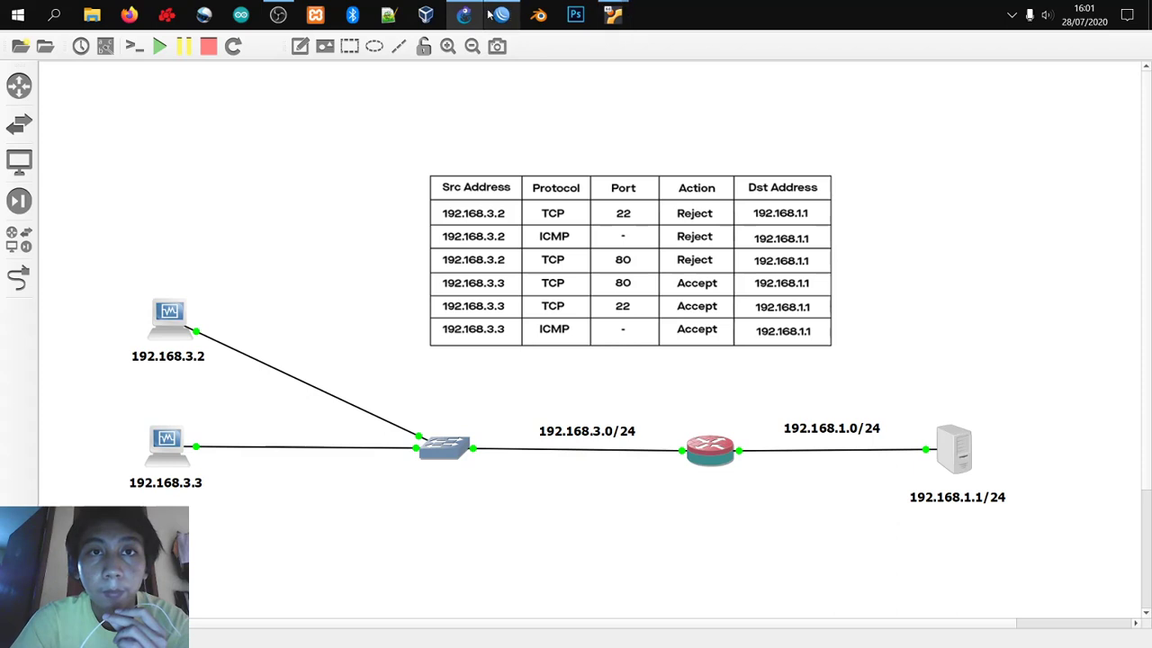
click(613, 13)
click(110, 125)
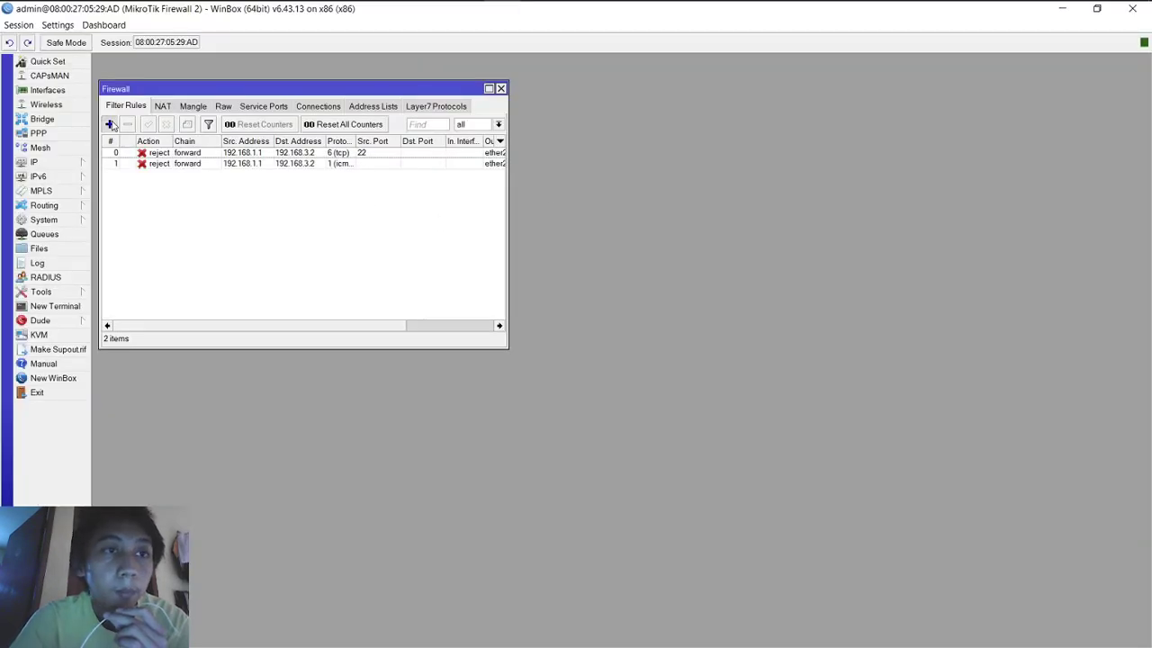
Step: Add a rule from 192.168.1.1 to 192.168.3.2 matching TCP source port 80, and apply it
click(598, 110)
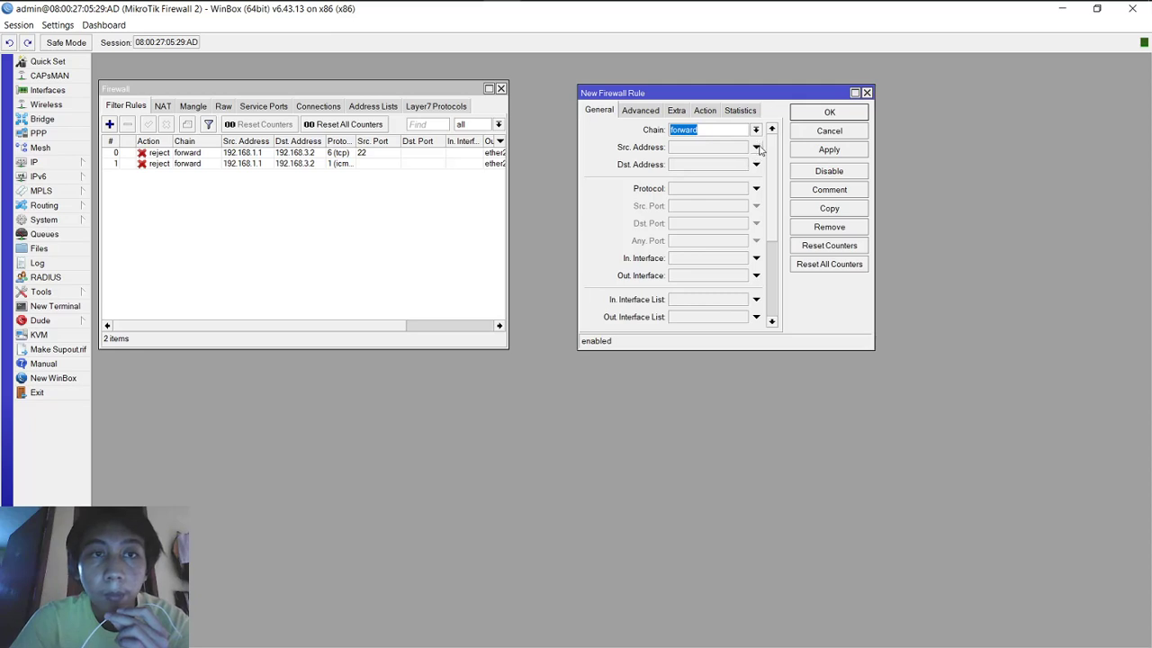
click(724, 151)
text(19)
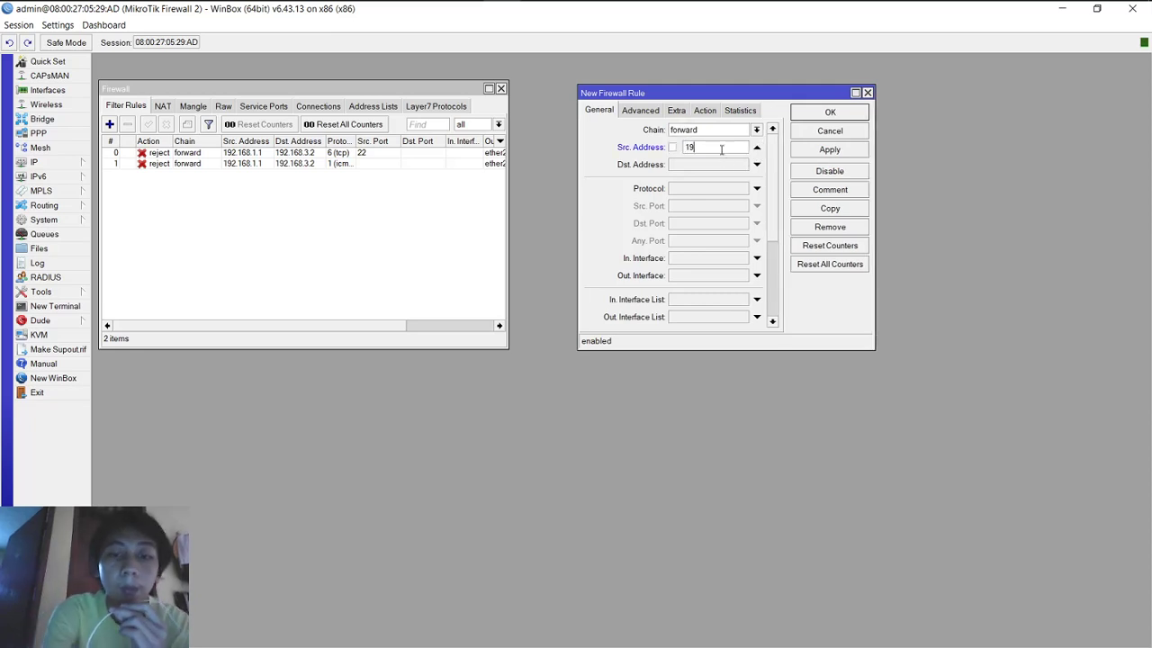
text(2.168.1.1)
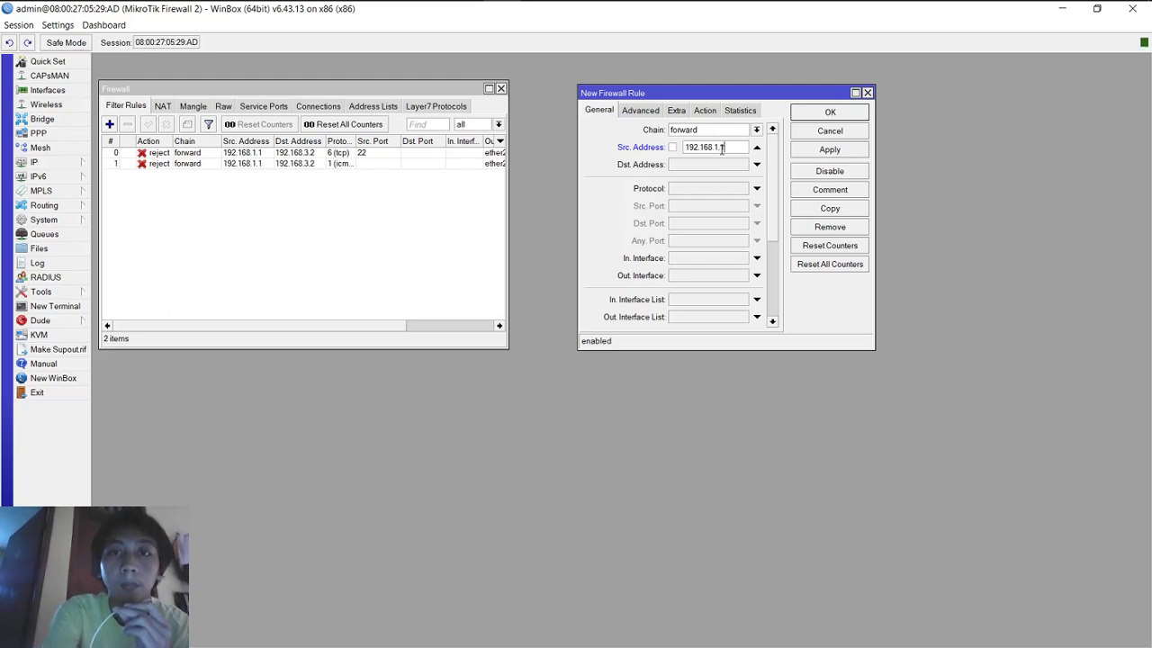
key(Tab)
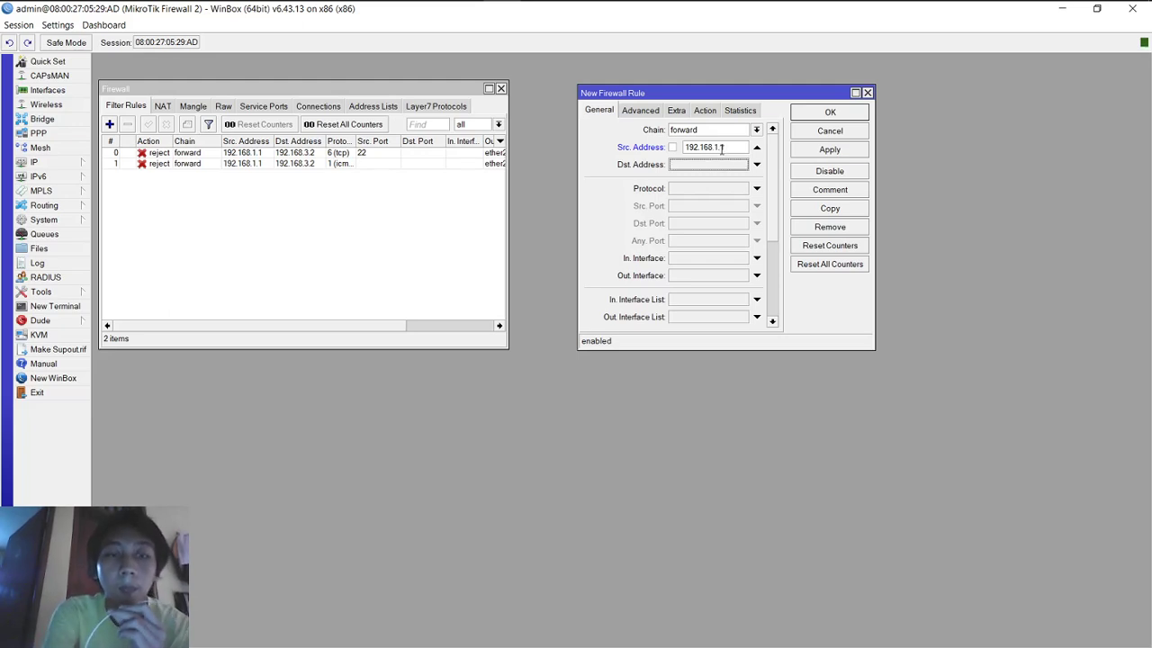
text(192)
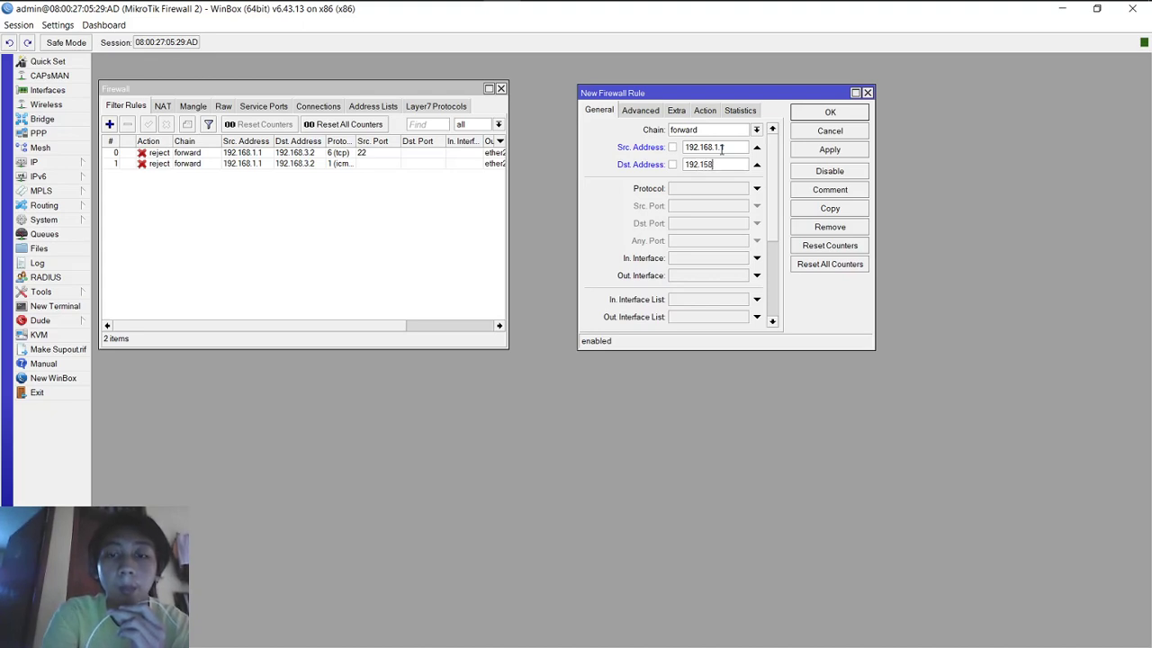
text(.168)
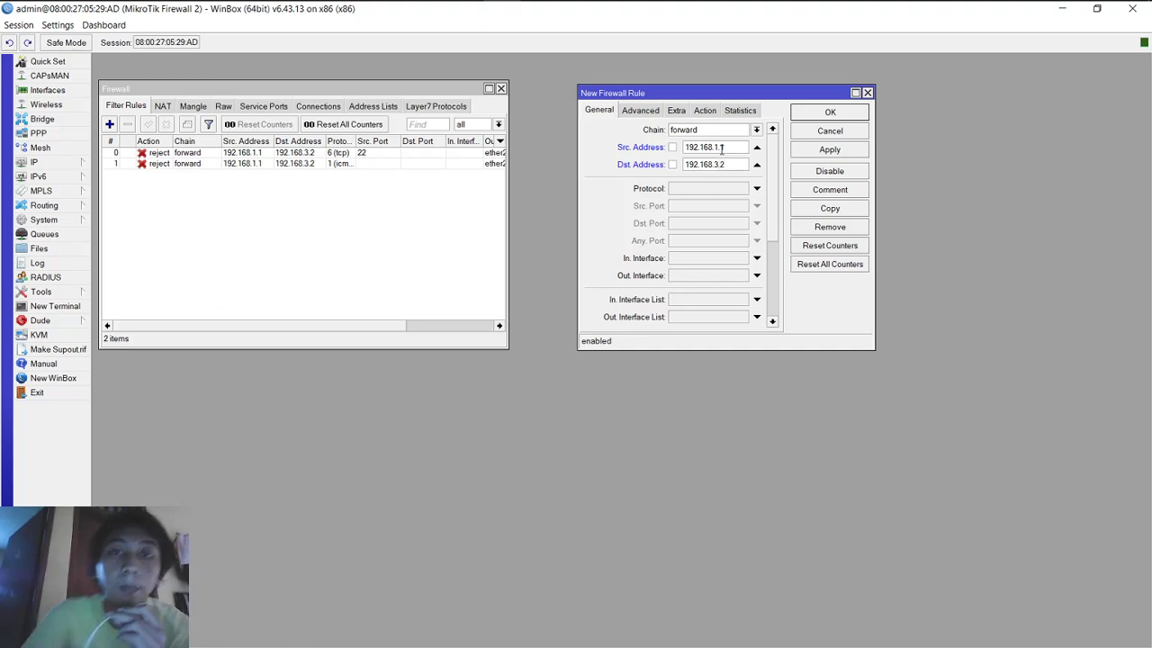
click(757, 189)
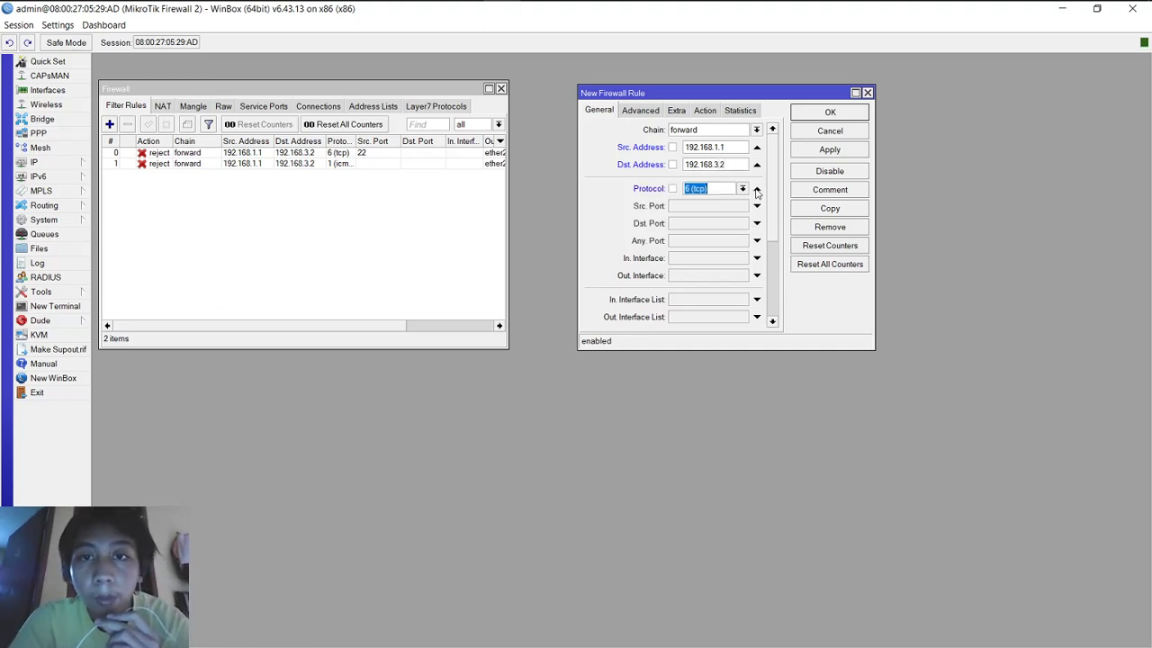
click(722, 209)
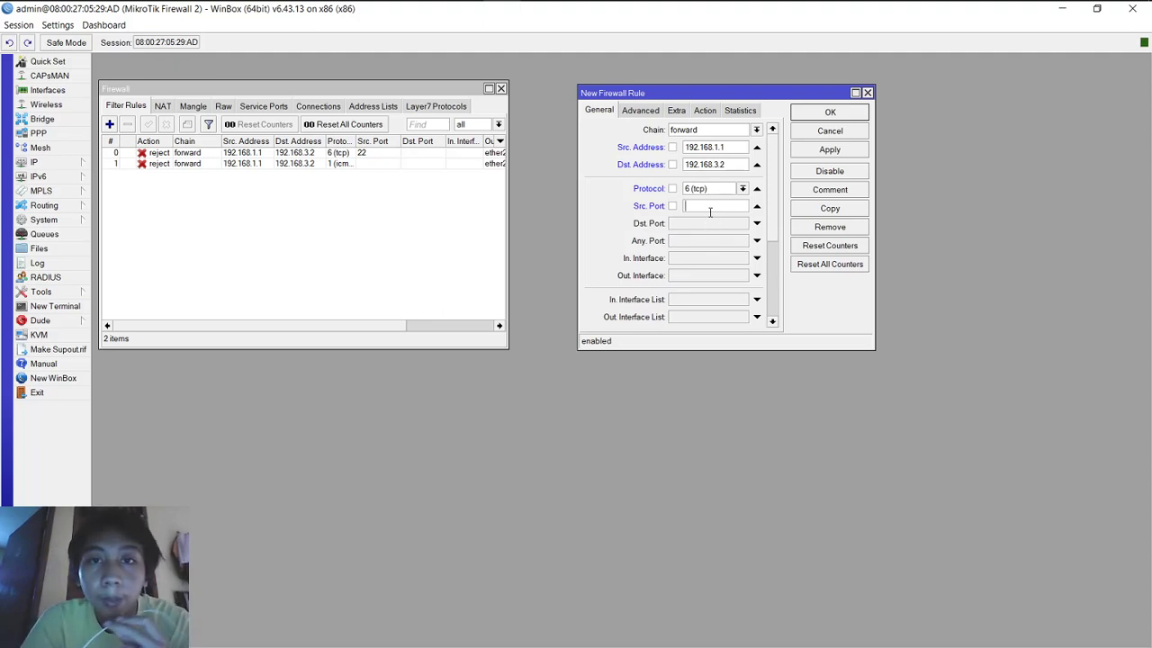
text(80)
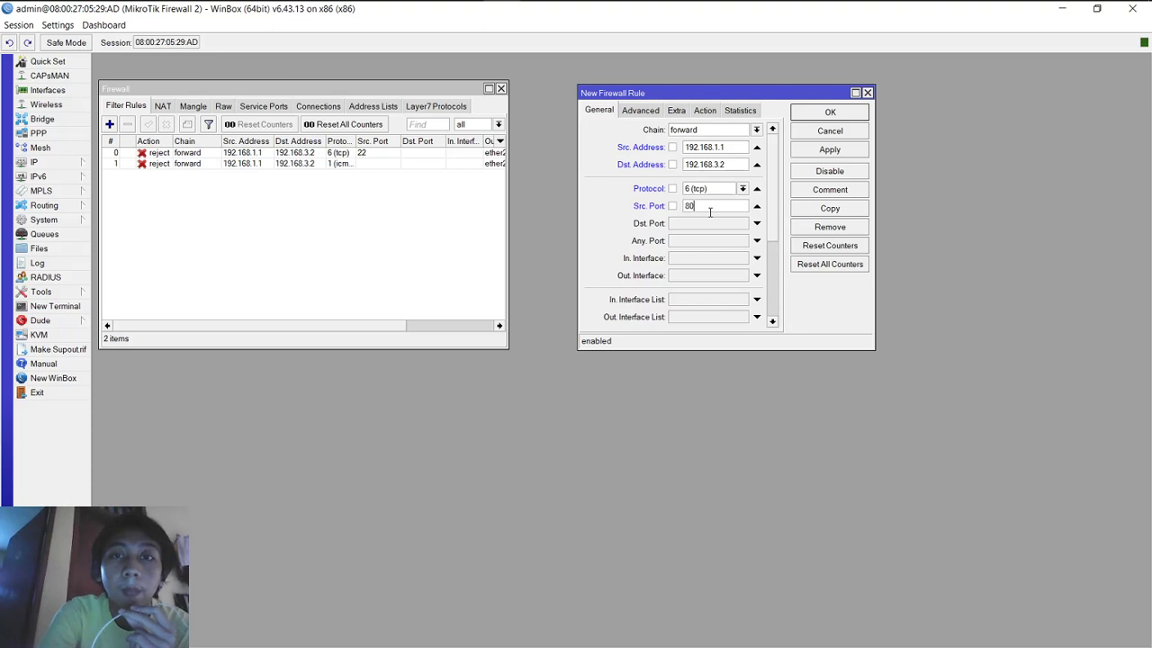
scroll(776, 217, down, 5)
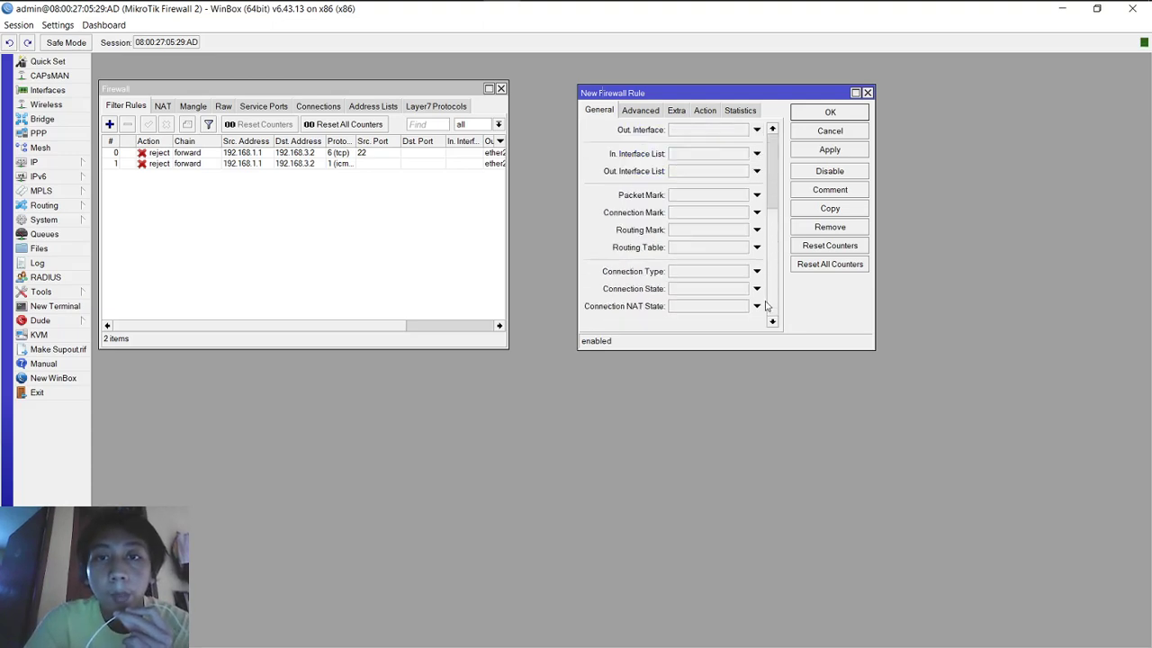
scroll(765, 312, up, 5)
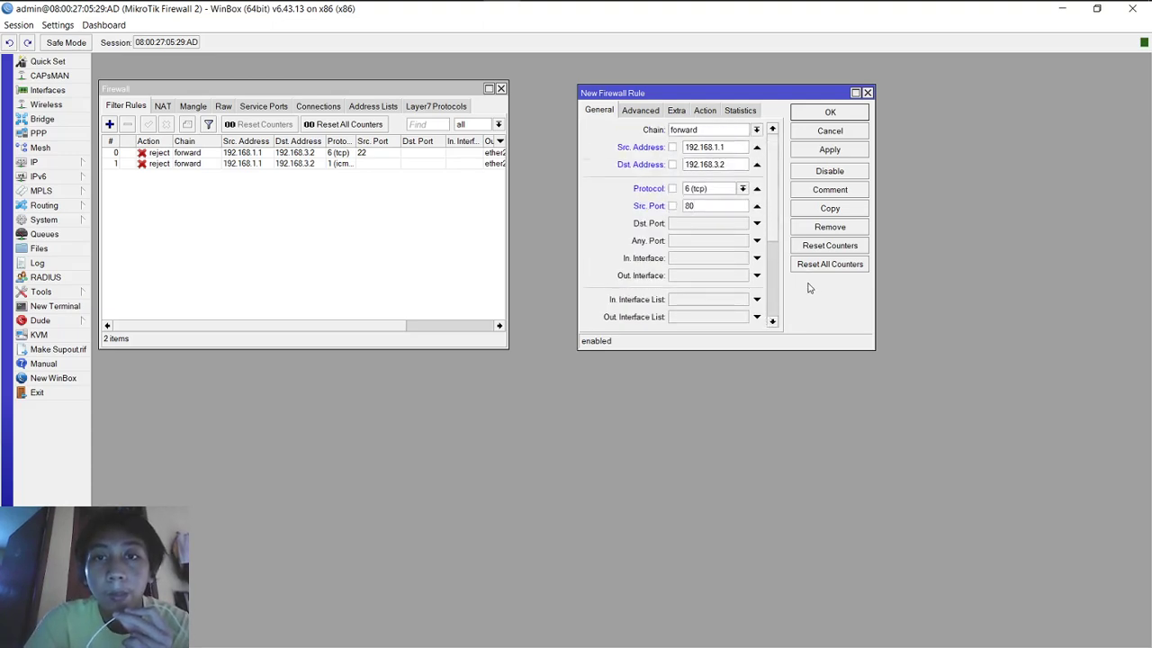
click(804, 154)
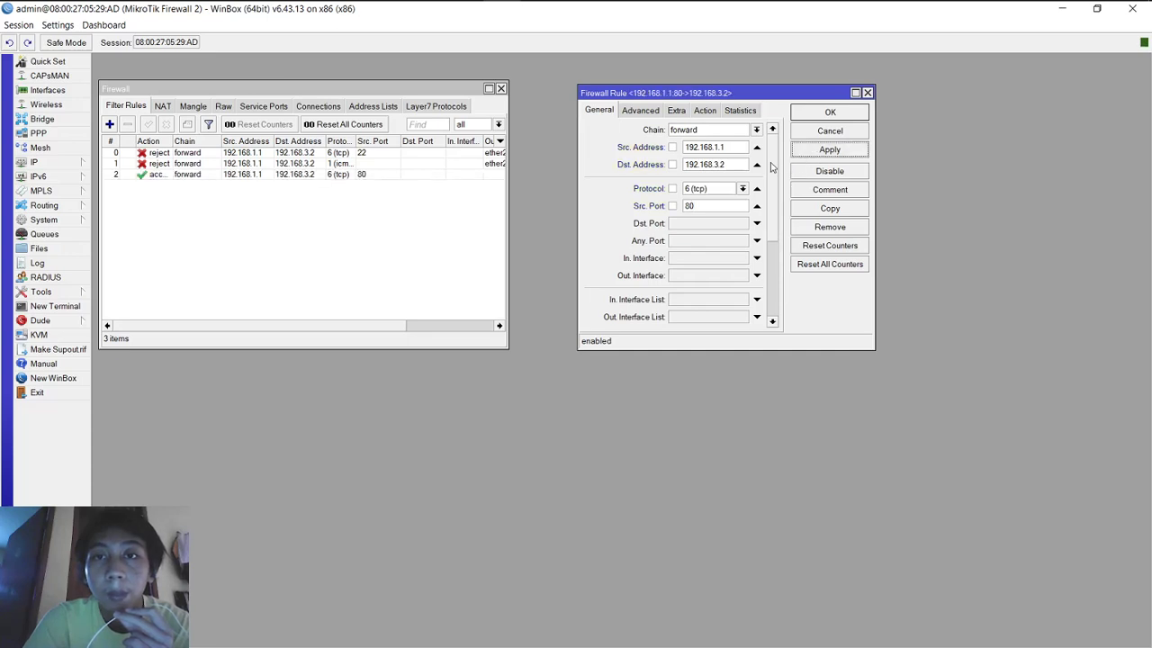
Step: Change the port 80 rule's action to reject and apply it
scroll(770, 166, down, 1)
scroll(774, 148, up, 1)
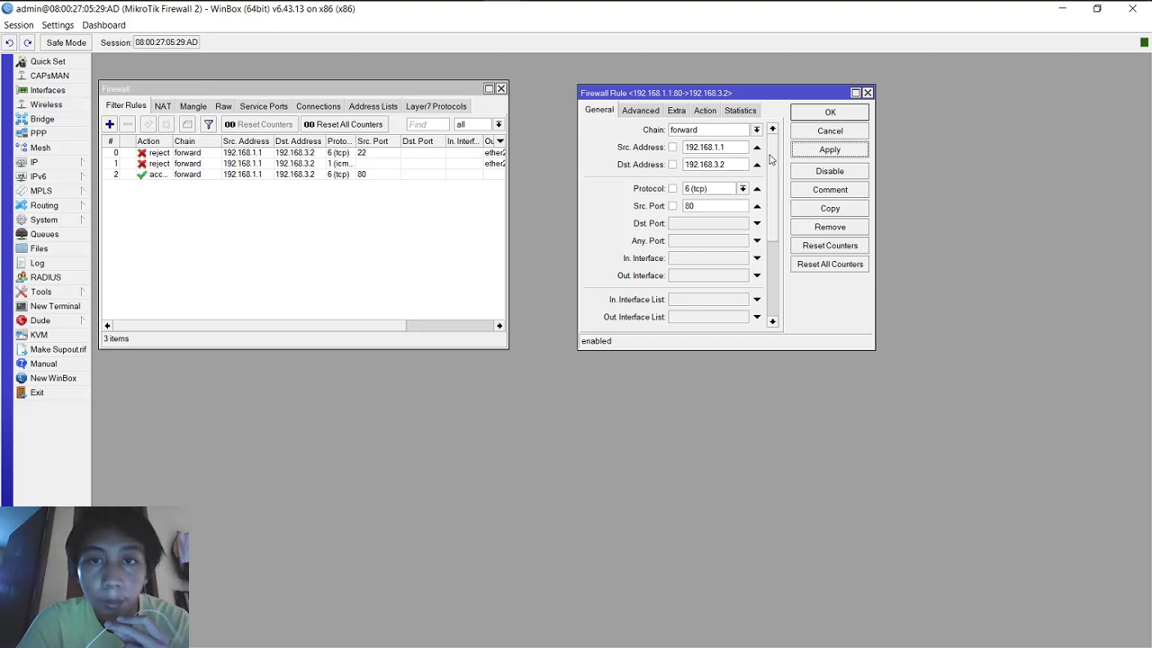
scroll(775, 166, down, 1)
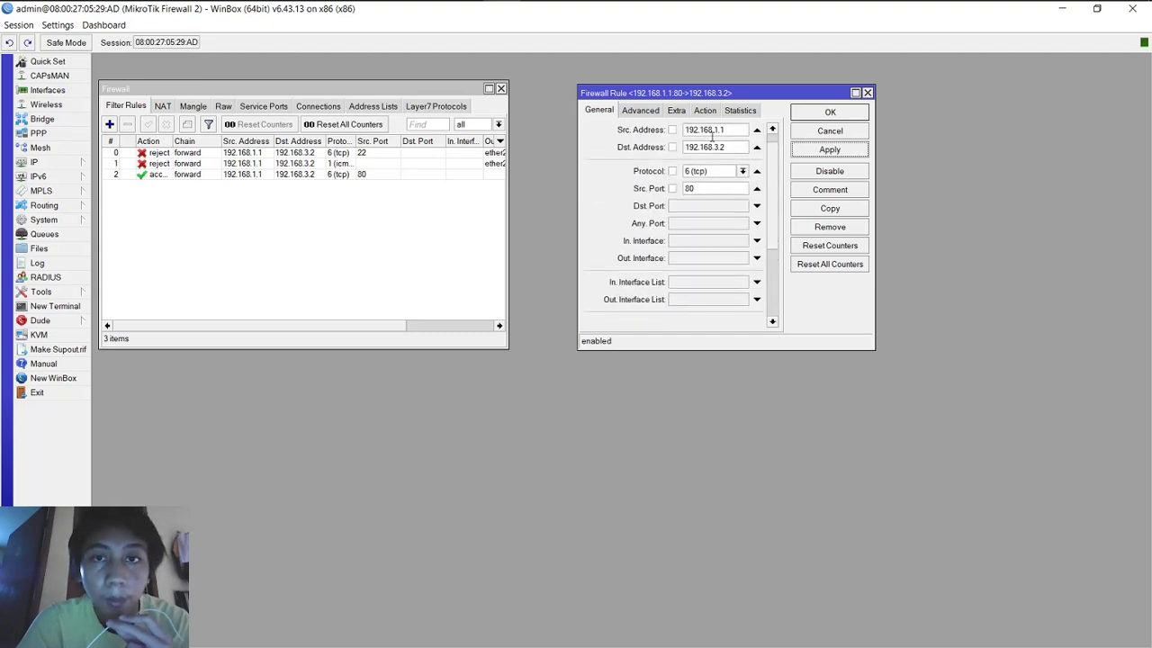
click(705, 109)
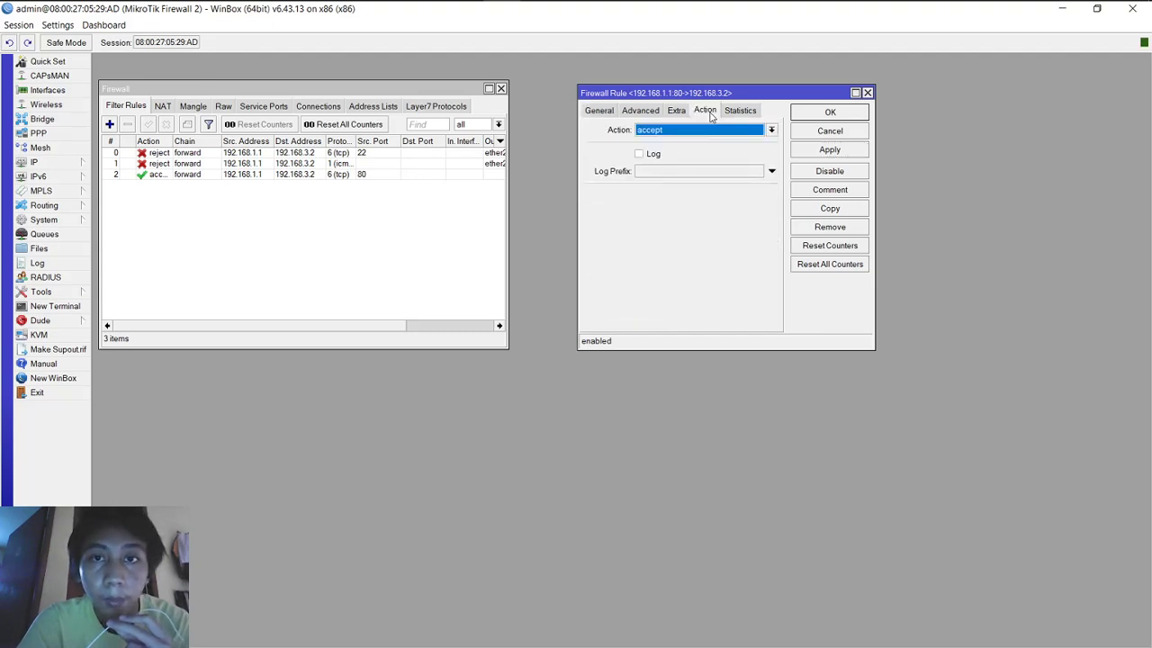
click(663, 131)
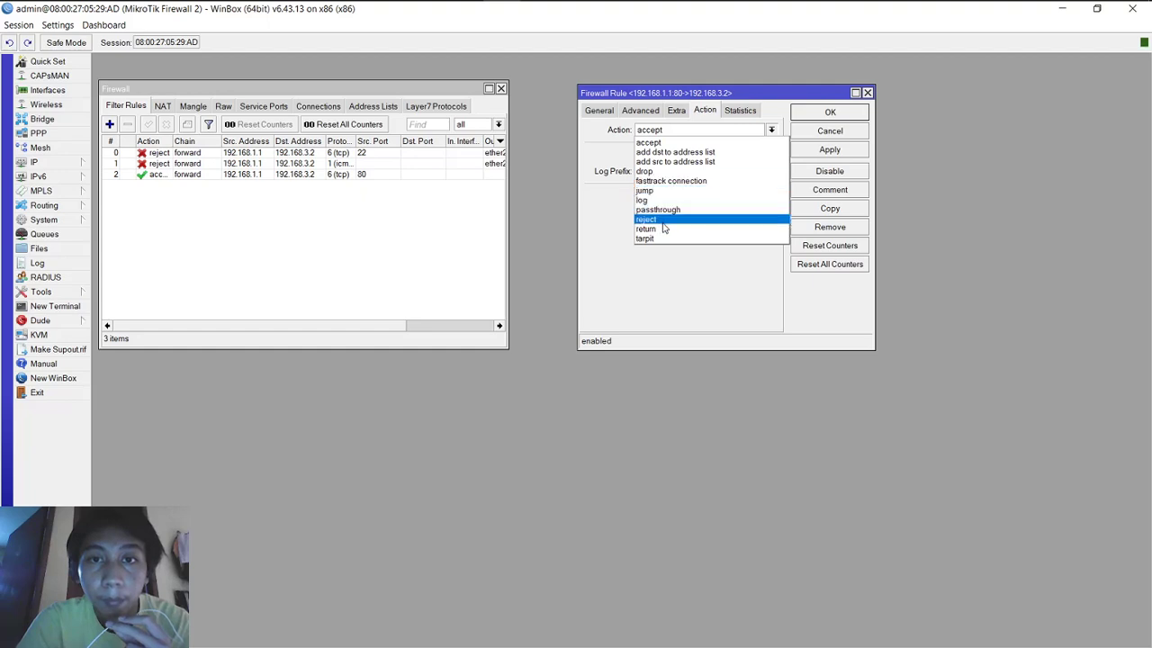
click(662, 220)
click(813, 153)
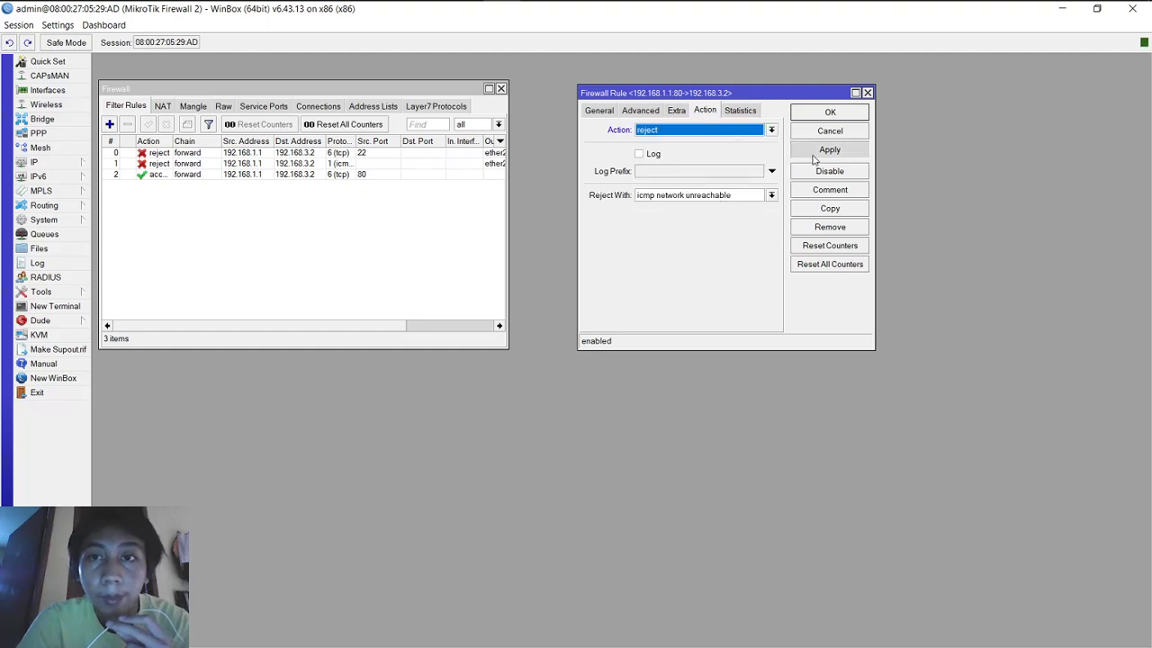
Step: Close the rule window and bring the GNS3 topology back to the front
click(603, 110)
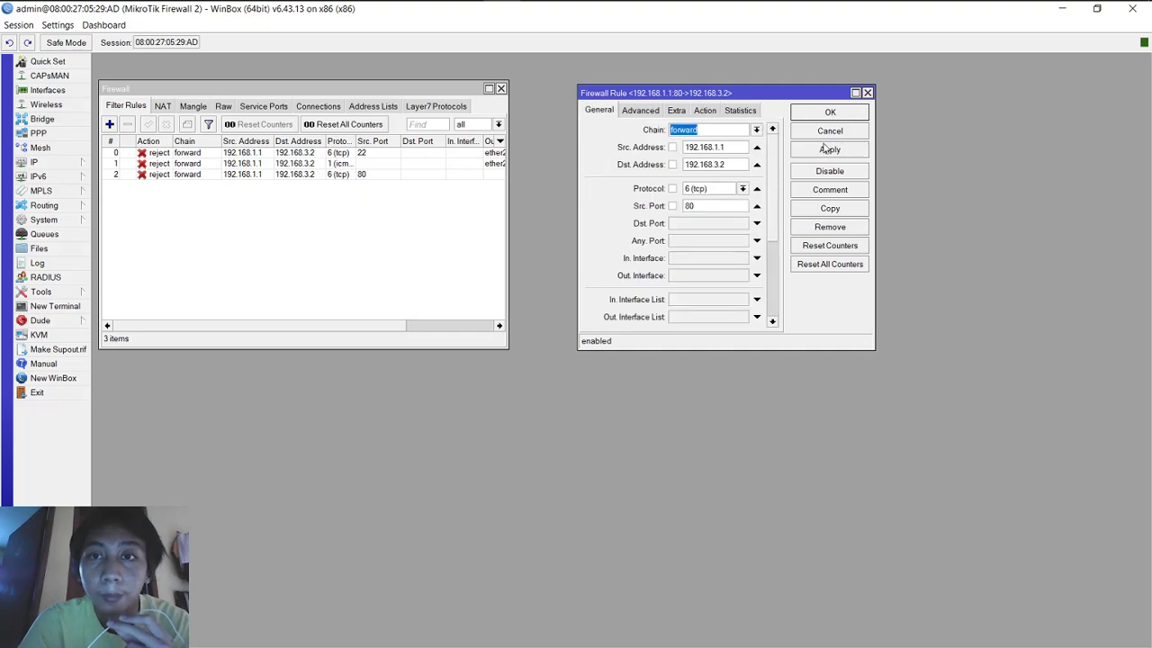
click(826, 145)
click(829, 113)
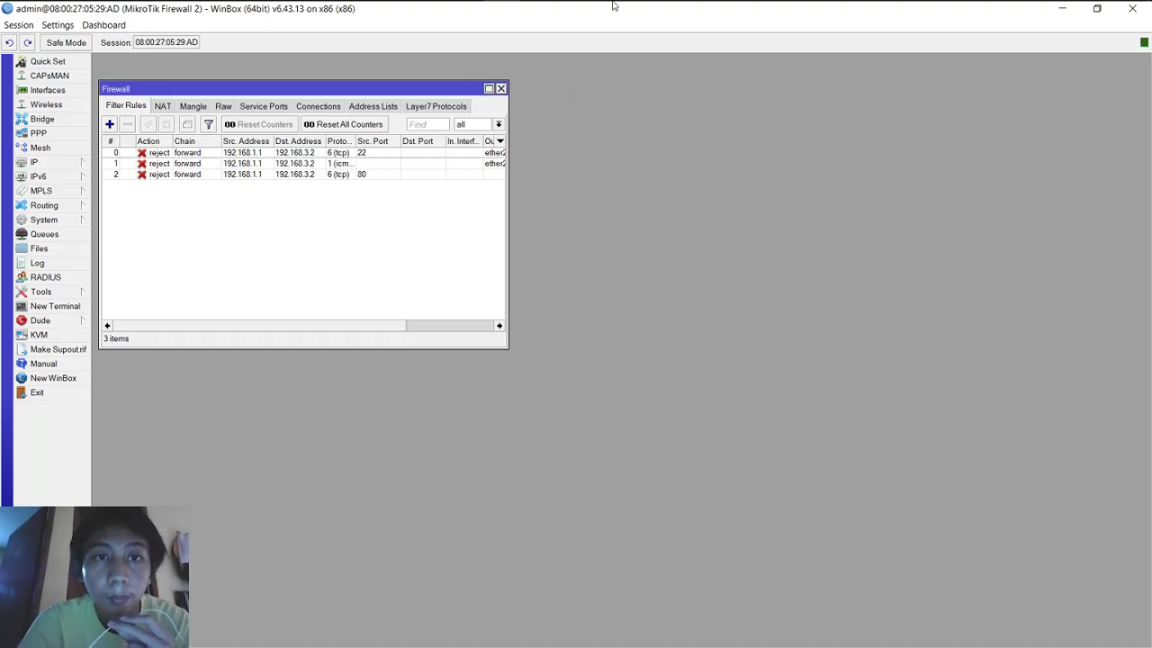
click(464, 15)
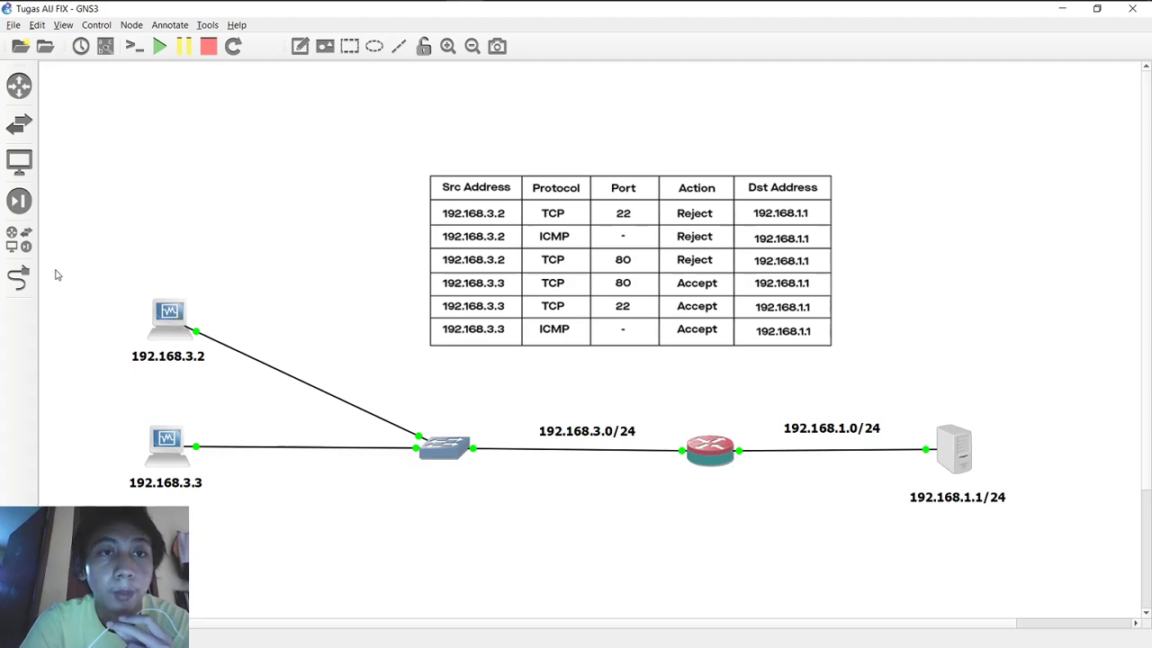
mouse_move(351, 8)
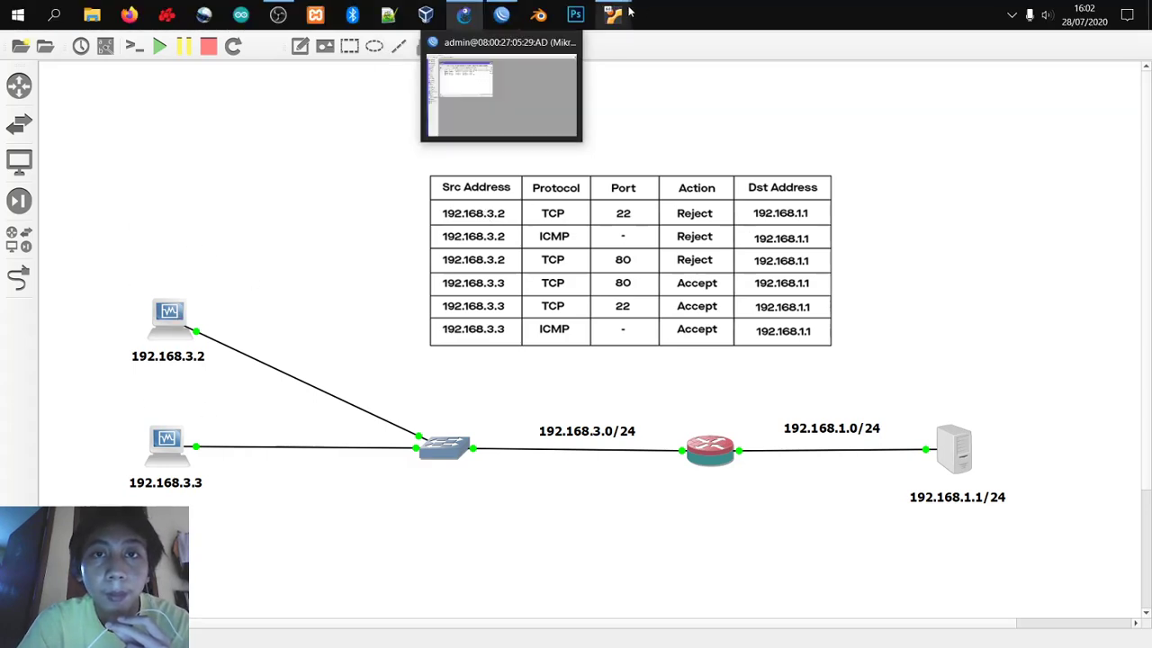
mouse_move(621, 11)
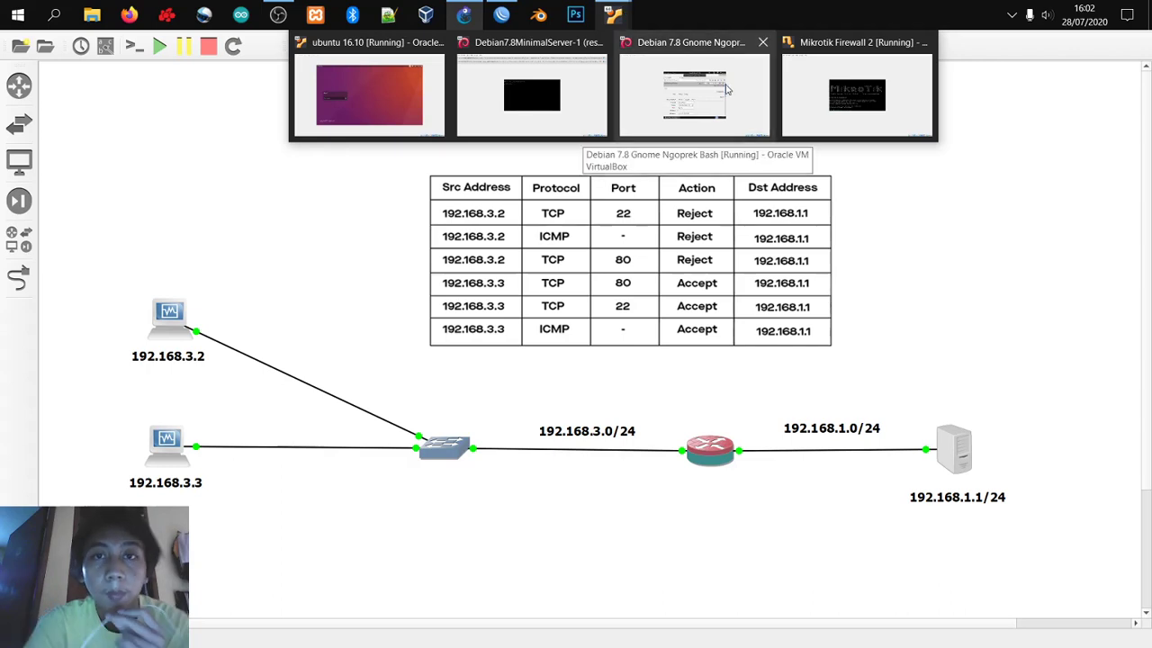
Step: Unlock the Ubuntu VM session with the account password
click(405, 119)
text(•••)
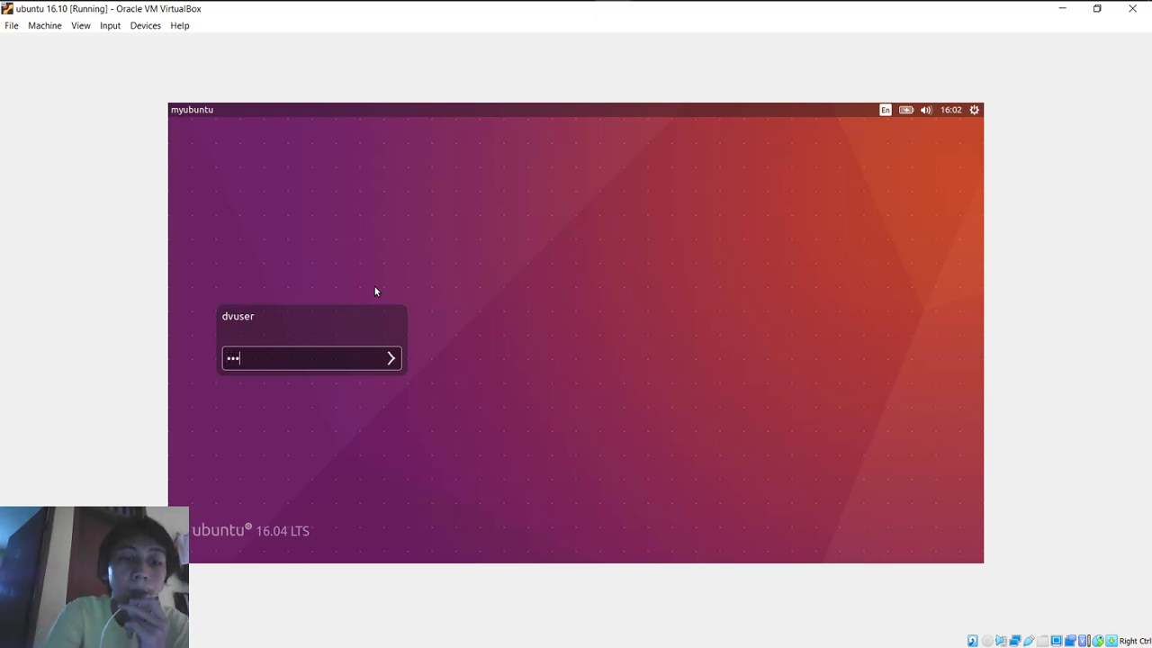
text(••)
key(Return)
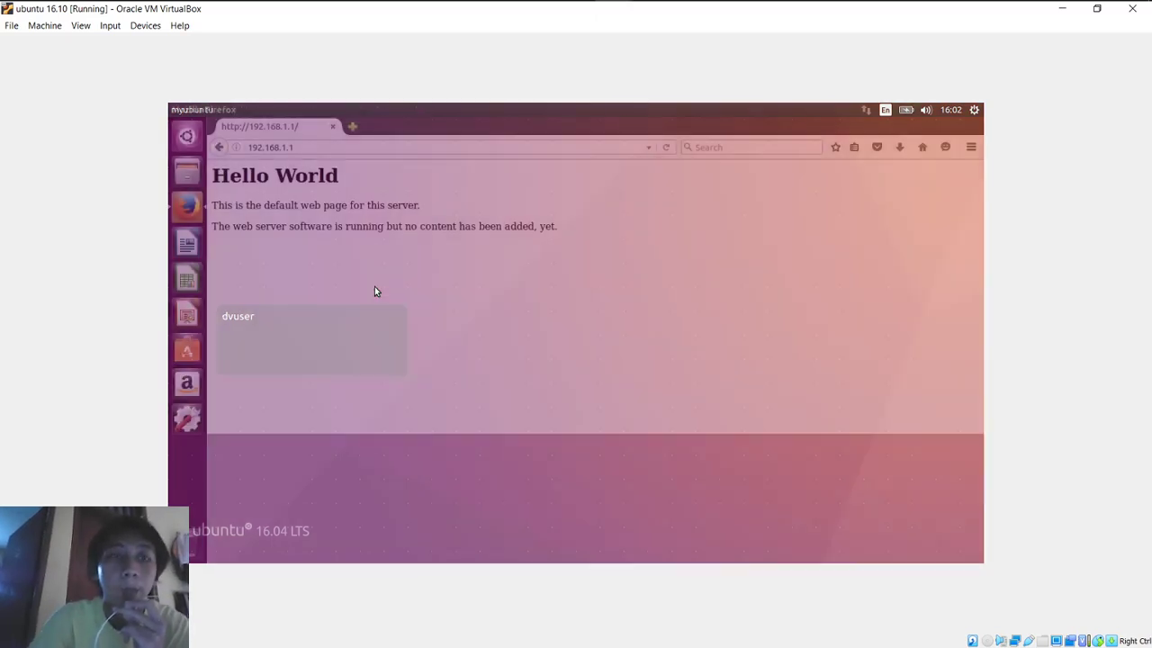
Step: Reload the 192.168.1.1 page in Firefox and minimise the browser
click(380, 148)
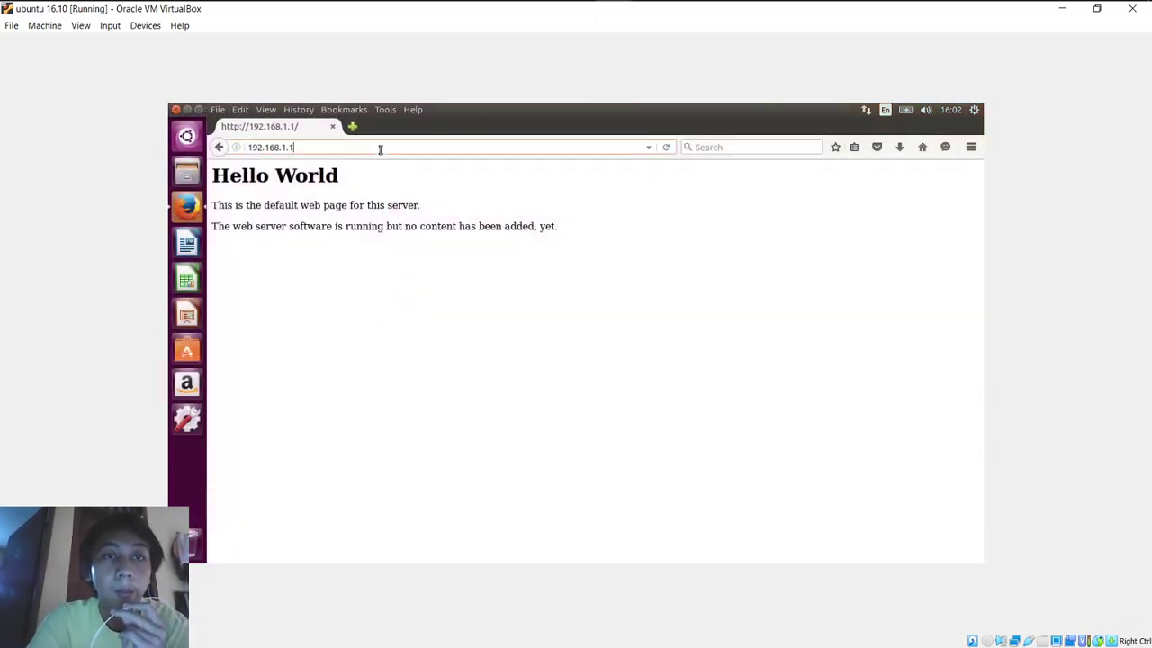
key(Return)
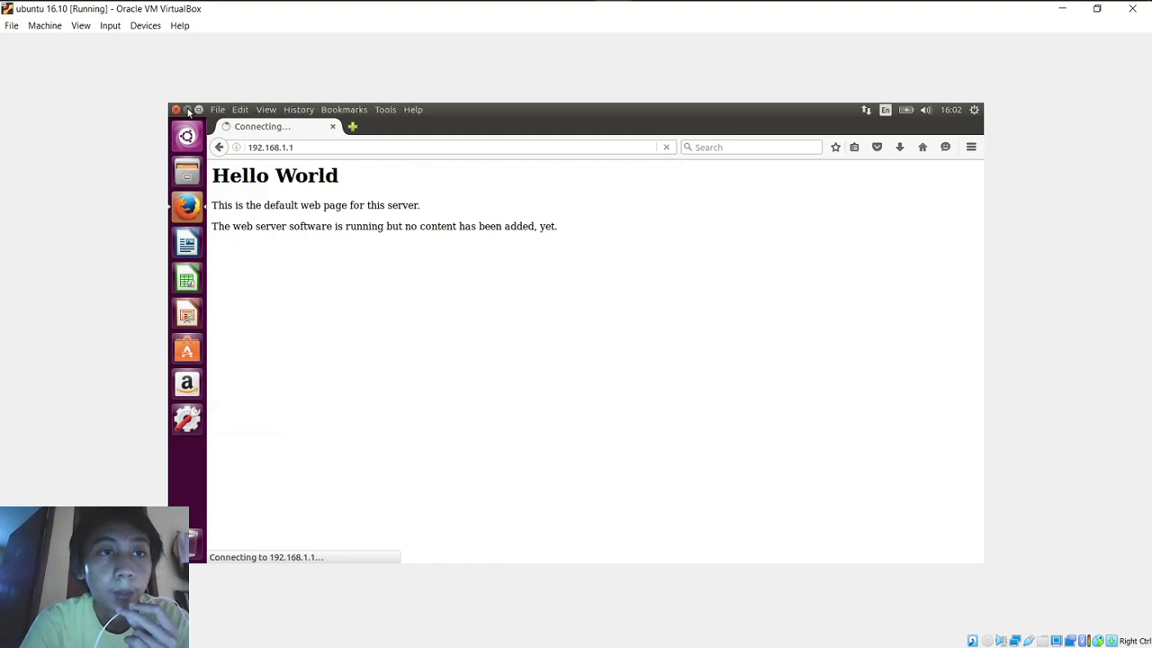
click(187, 109)
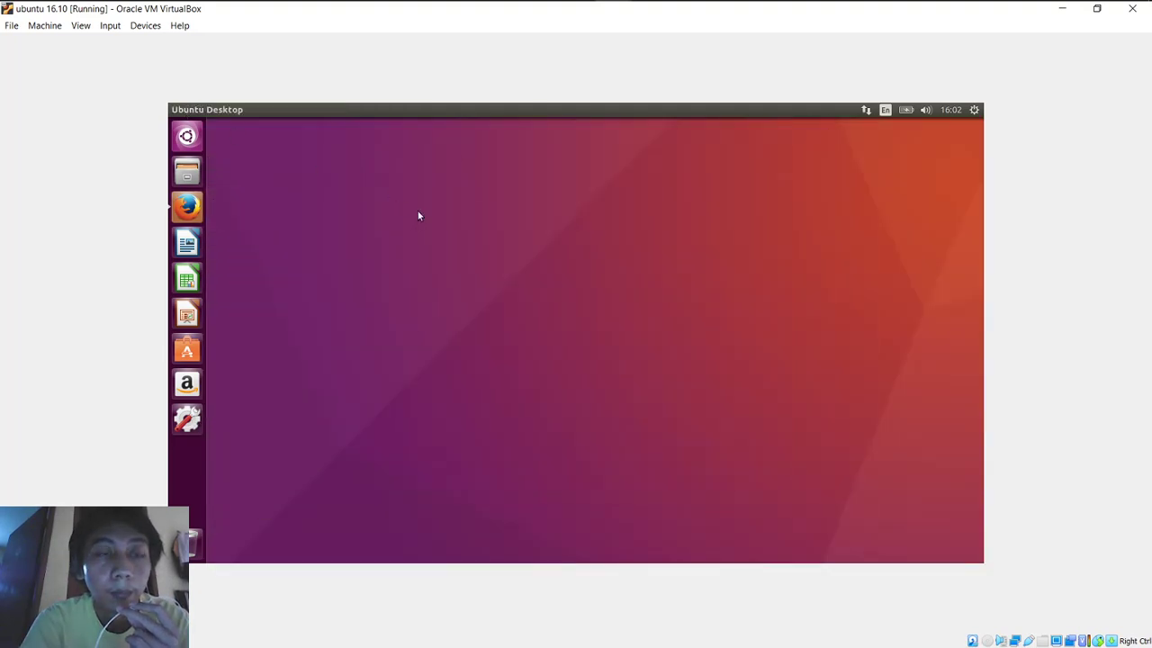
Step: Open a terminal from the Ubuntu desktop and run ping 192.168.1.1
right_click(417, 216)
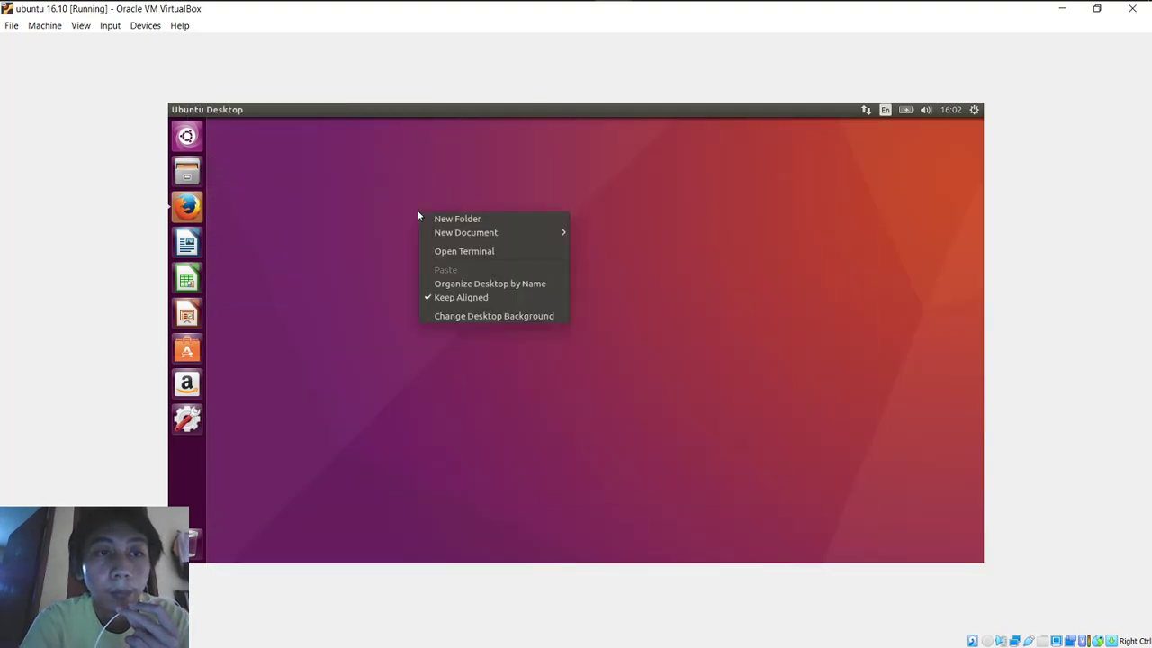
click(470, 254)
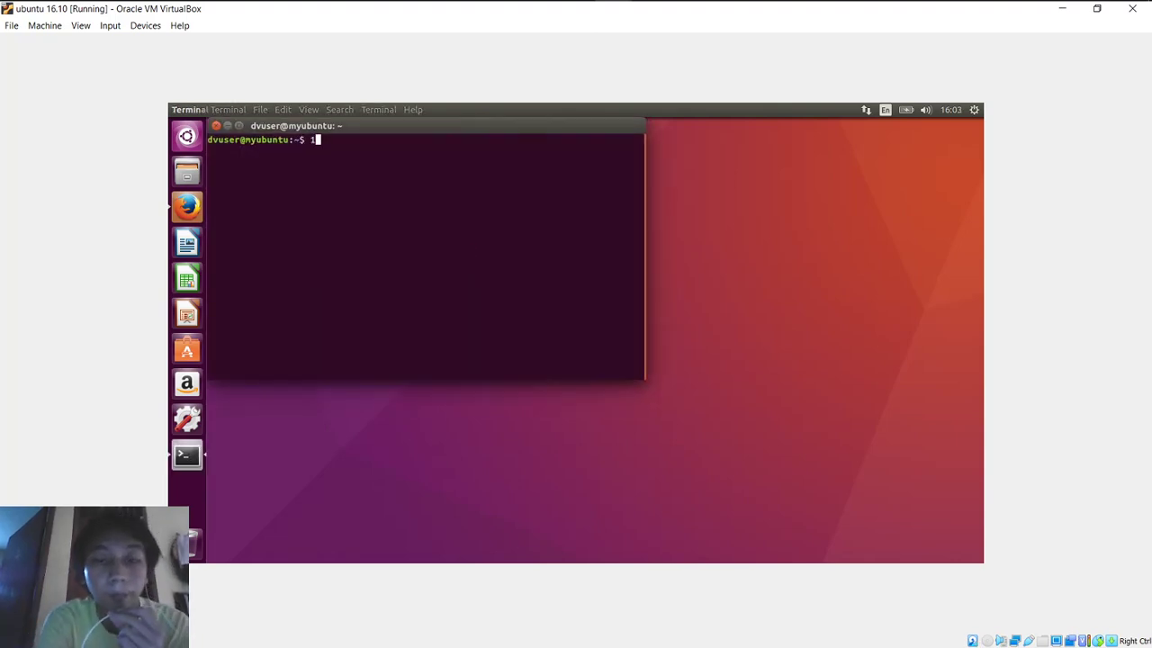
text(ping 1)
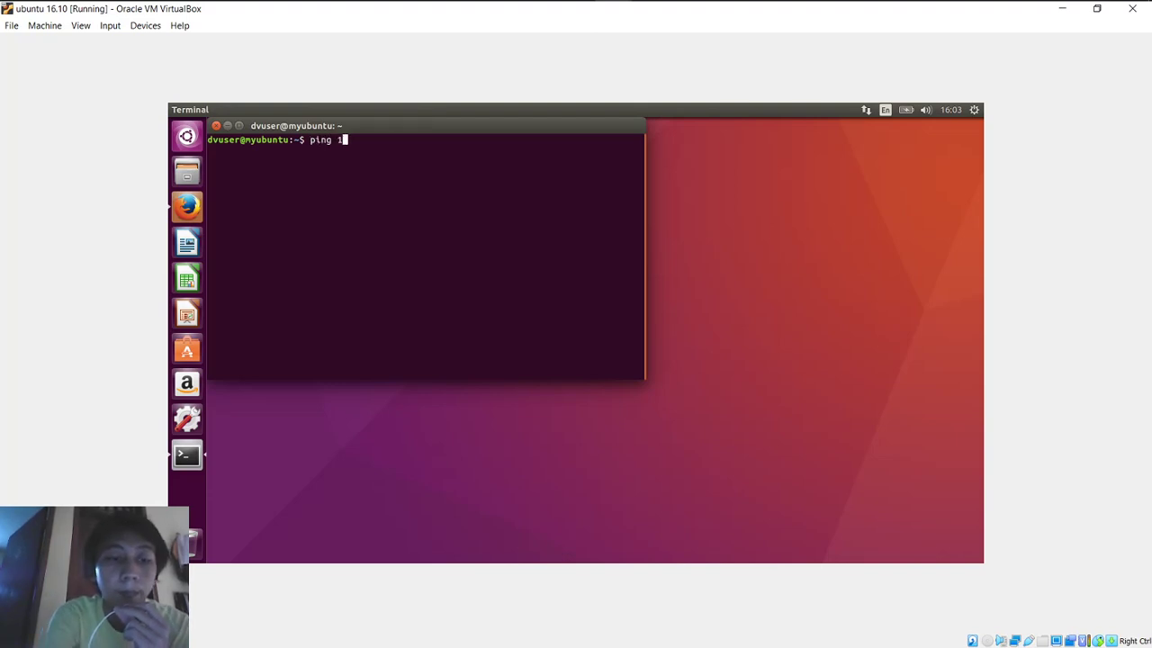
text(92.168)
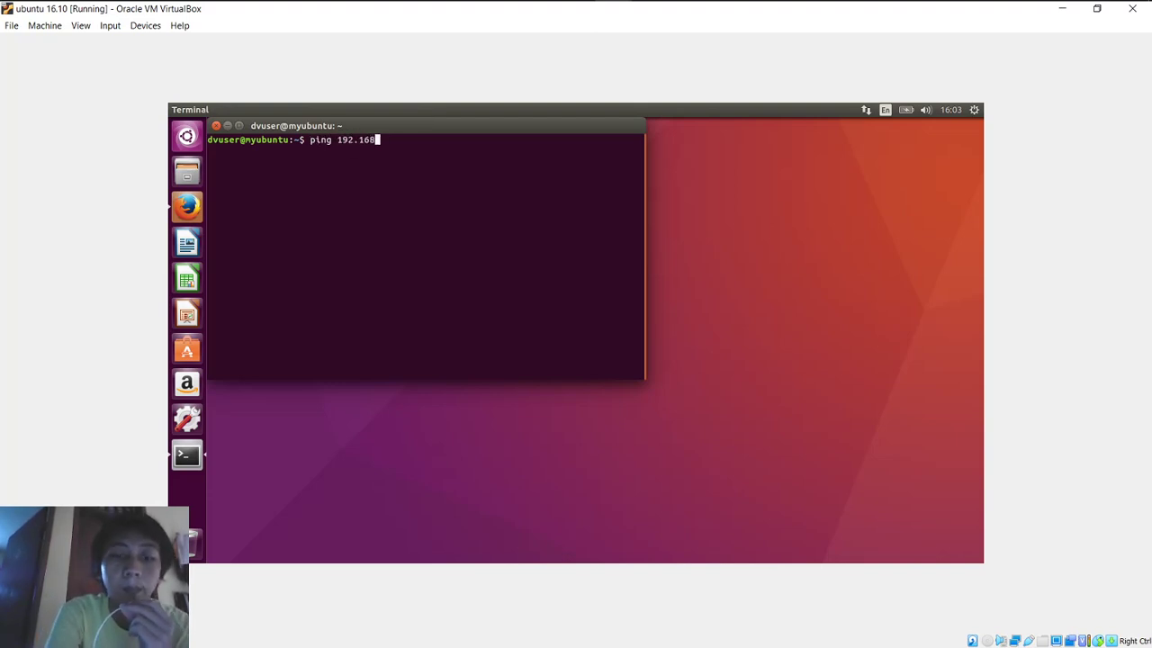
text(.1.1)
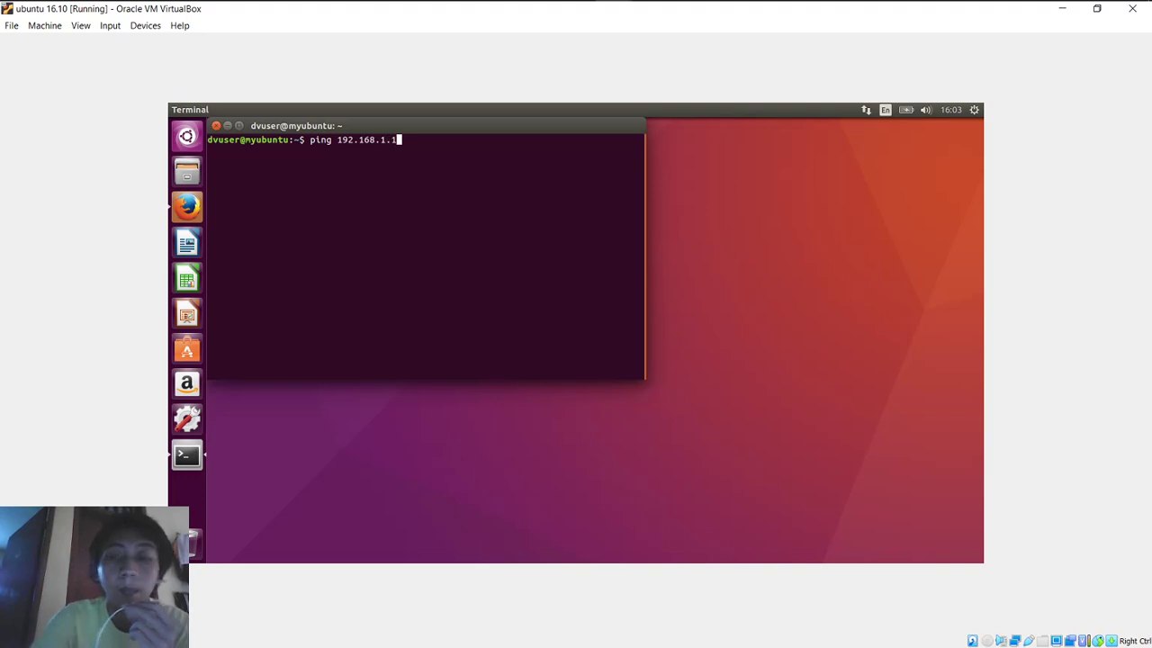
key(Return)
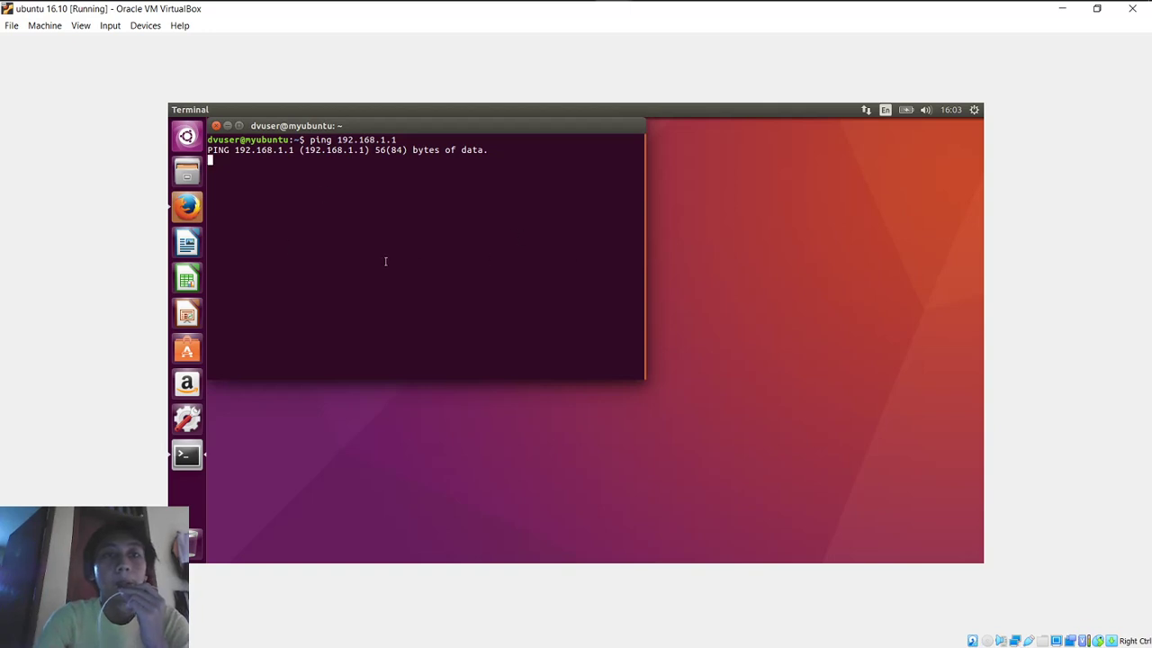
Step: Open WinBox's ICMP rule 1 and check that its action is reject
click(502, 14)
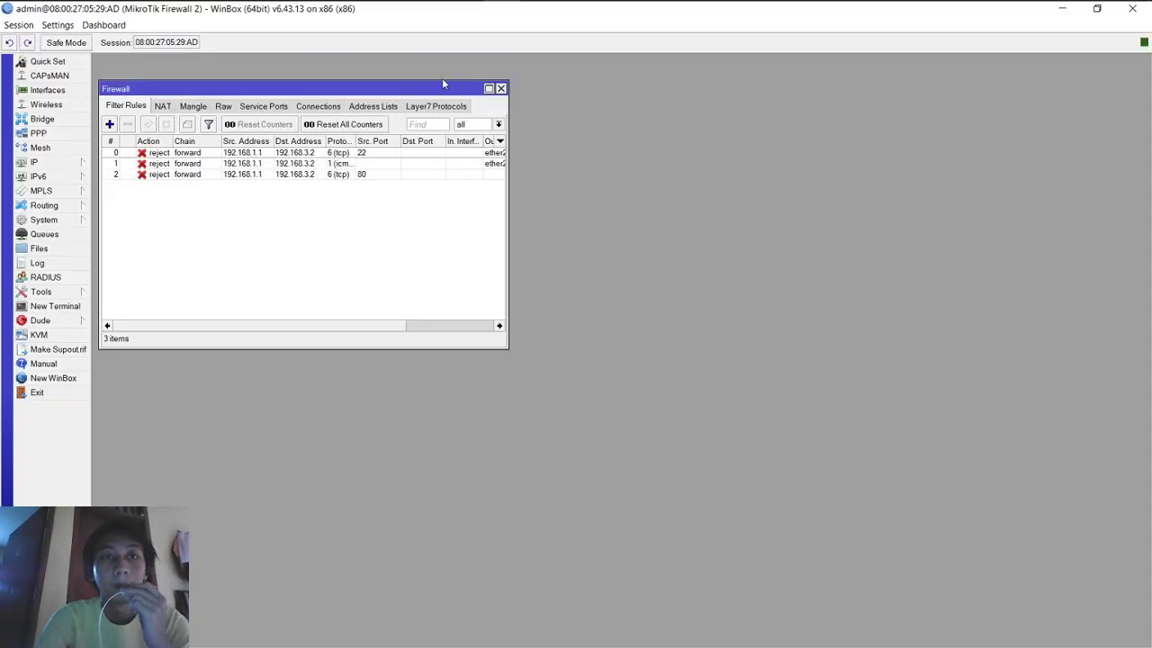
double_click(319, 165)
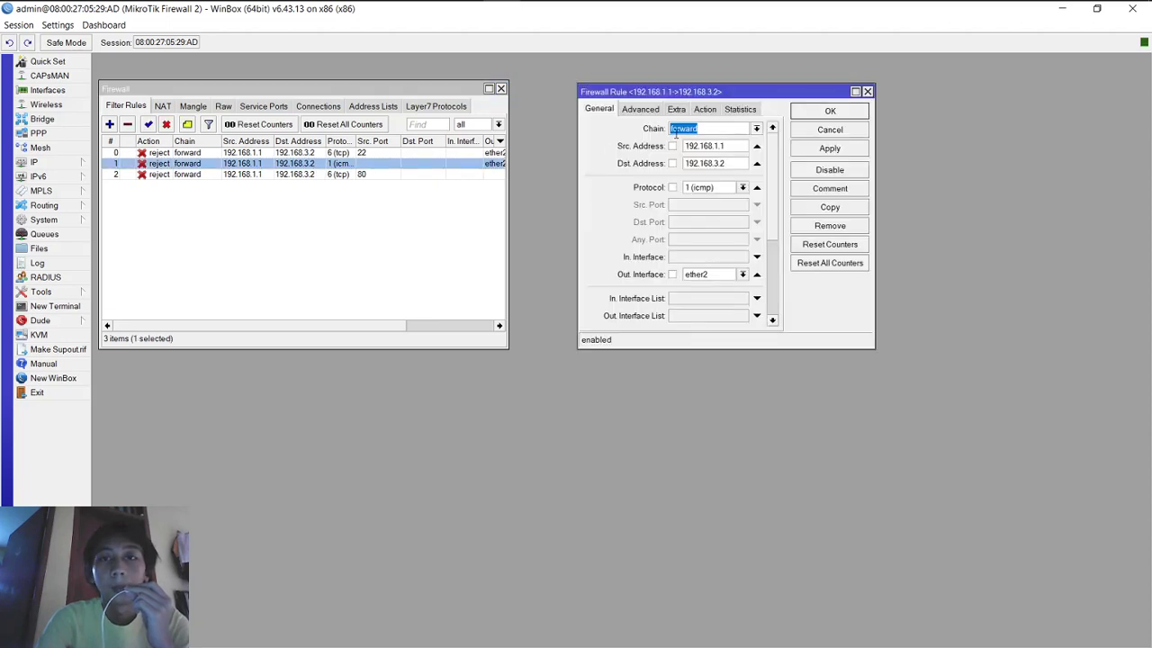
click(706, 111)
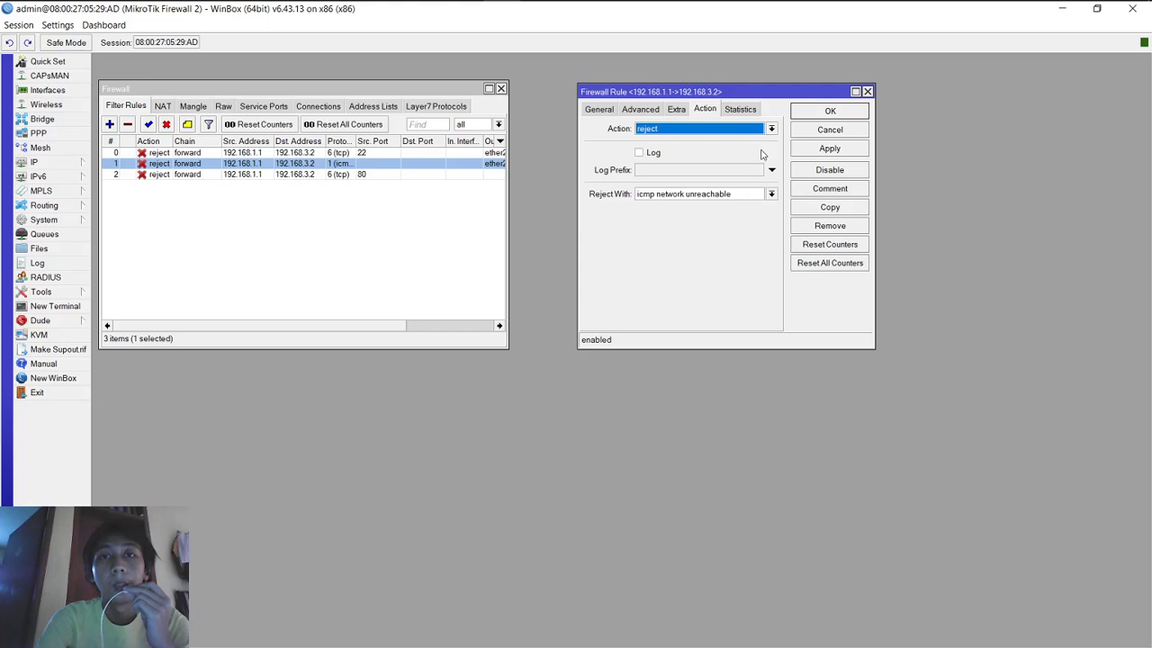
mouse_move(674, 8)
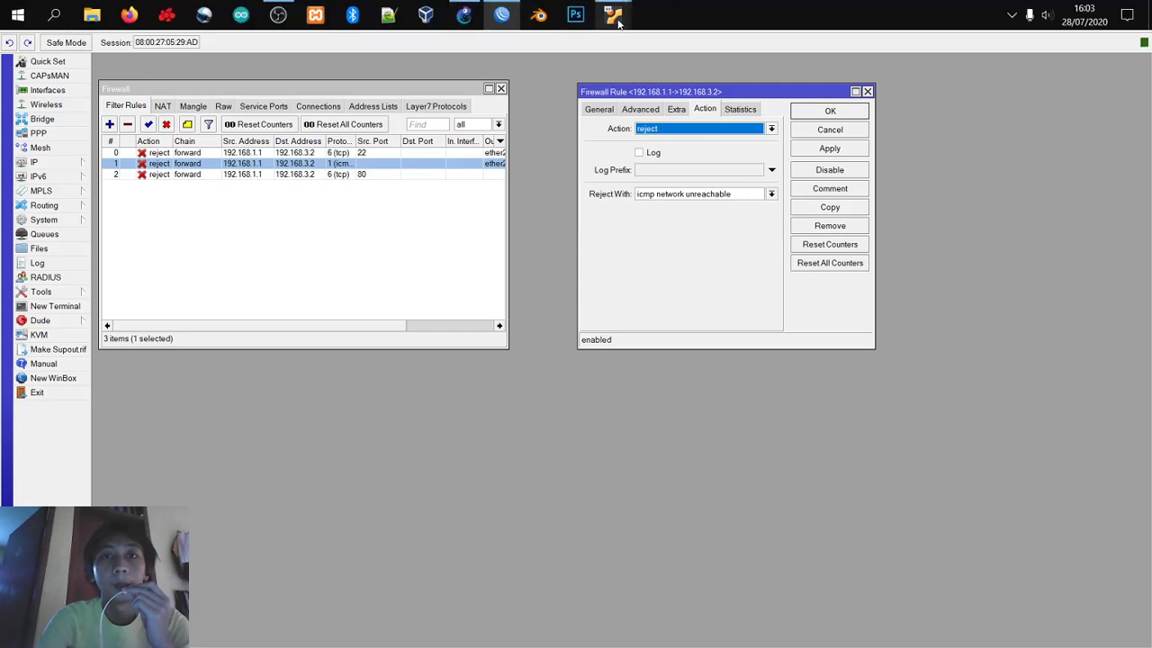
Step: Reposition the Ubuntu terminal and check the ping, which gets no replies
click(437, 90)
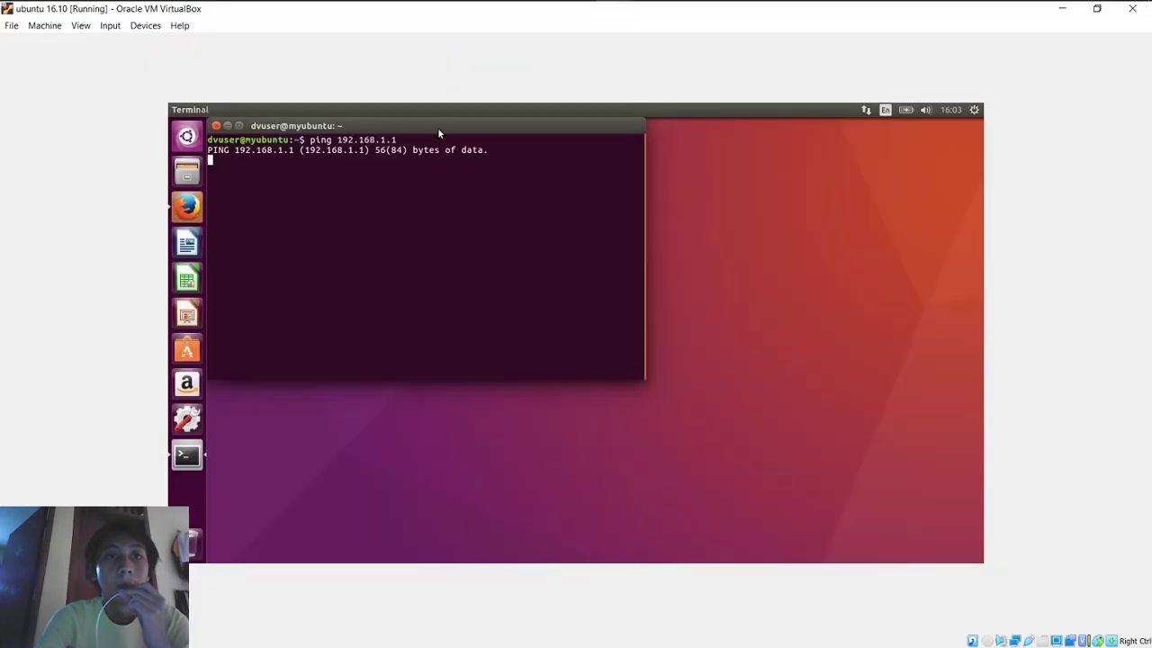
drag(439, 133, 541, 195)
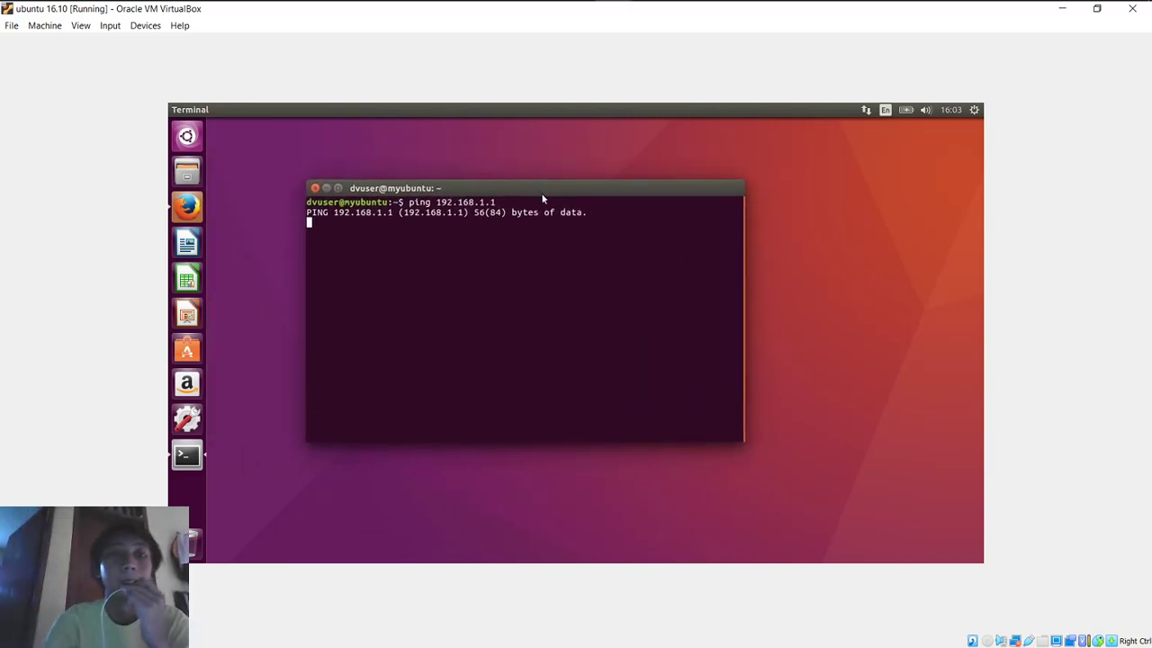
drag(541, 193, 520, 191)
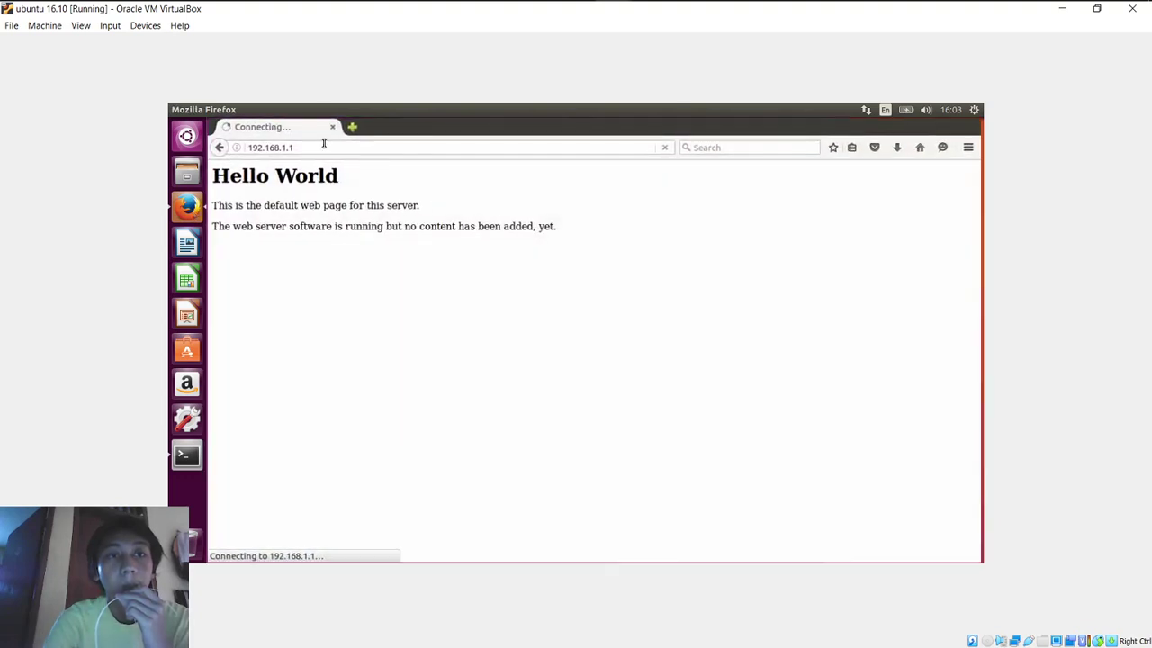
click(193, 468)
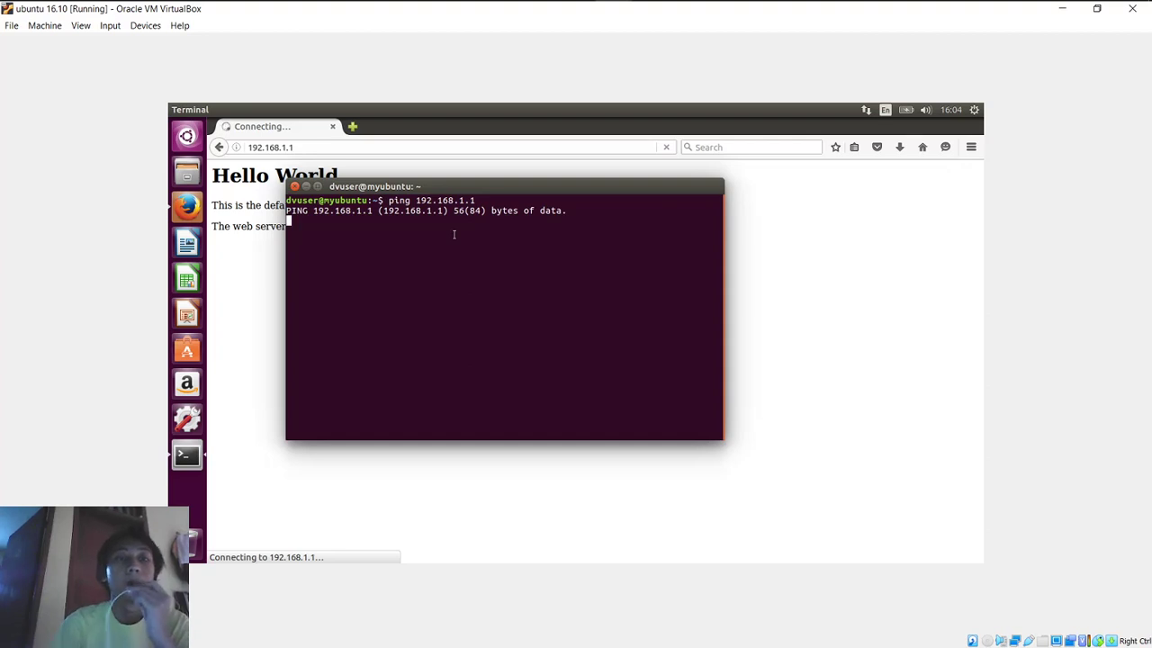
Step: Check the 192.168.1.1 page in Firefox, then return to WinBox
click(380, 147)
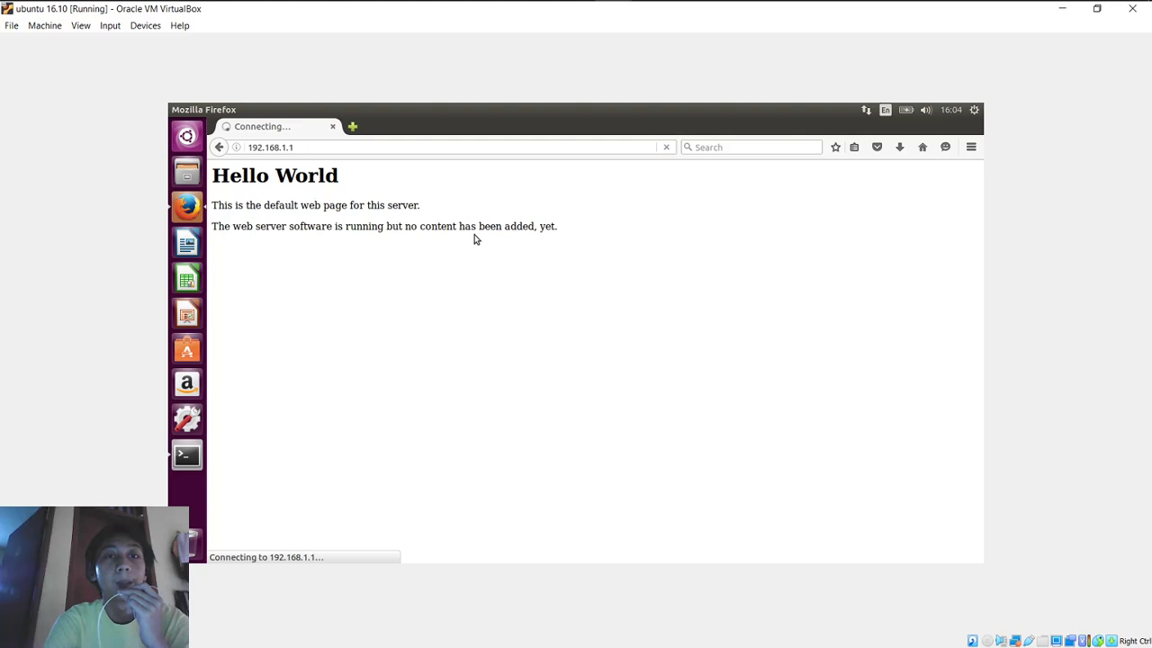
drag(475, 225, 532, 252)
click(549, 255)
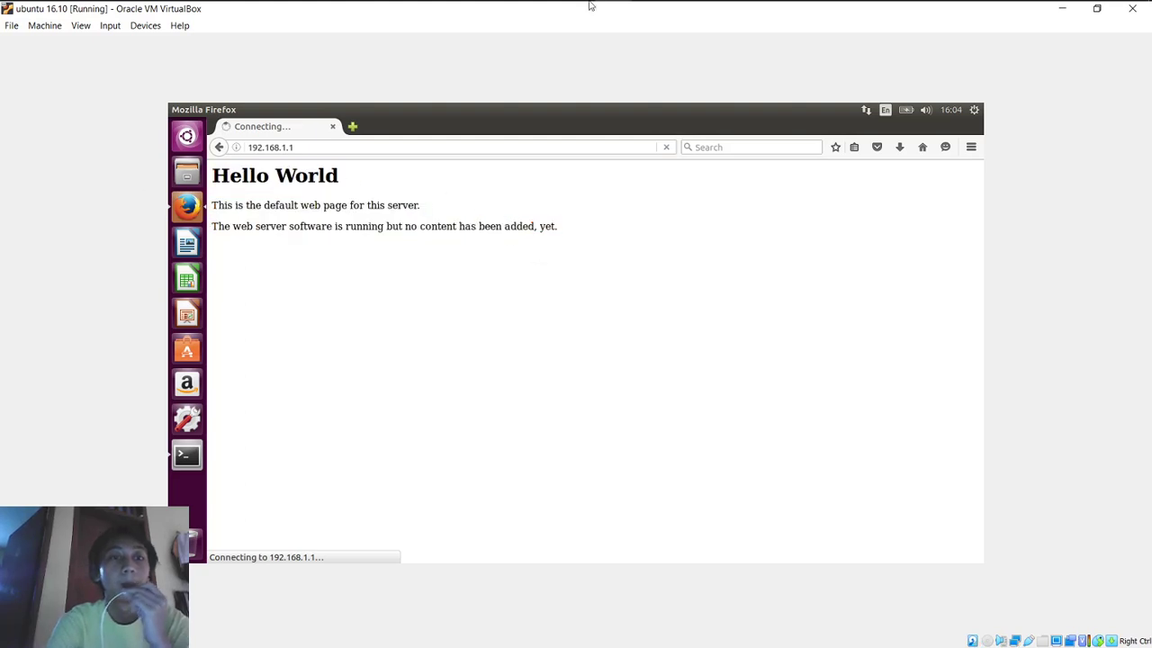
click(506, 9)
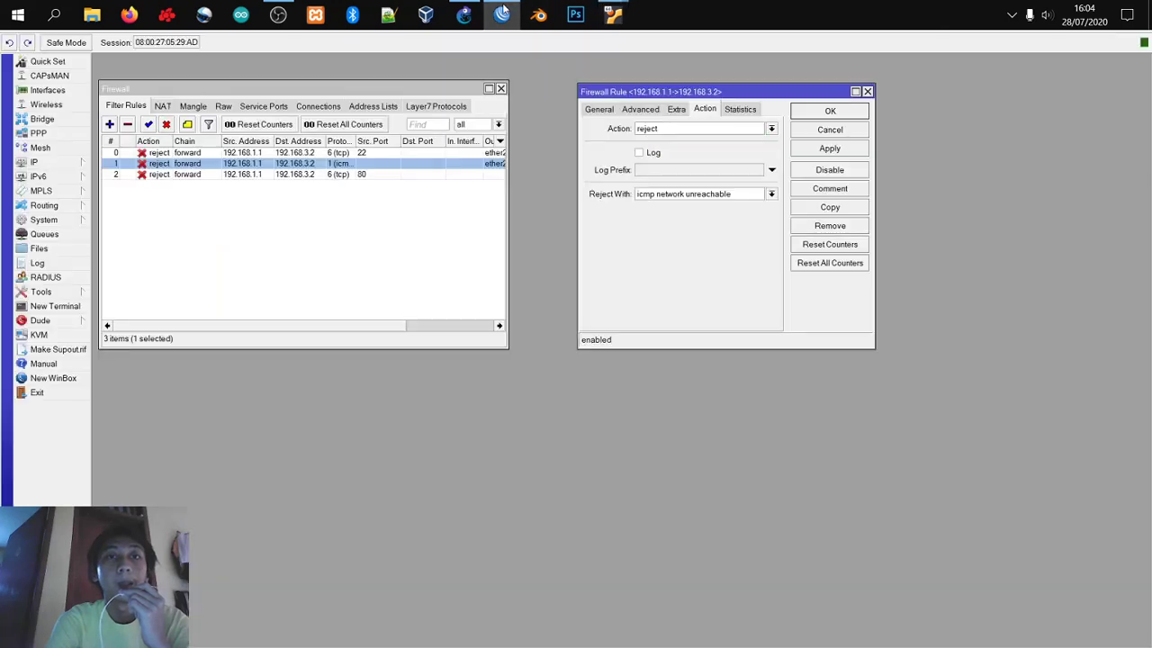
Step: Set rule 0 (TCP port 22) to accept
double_click(187, 153)
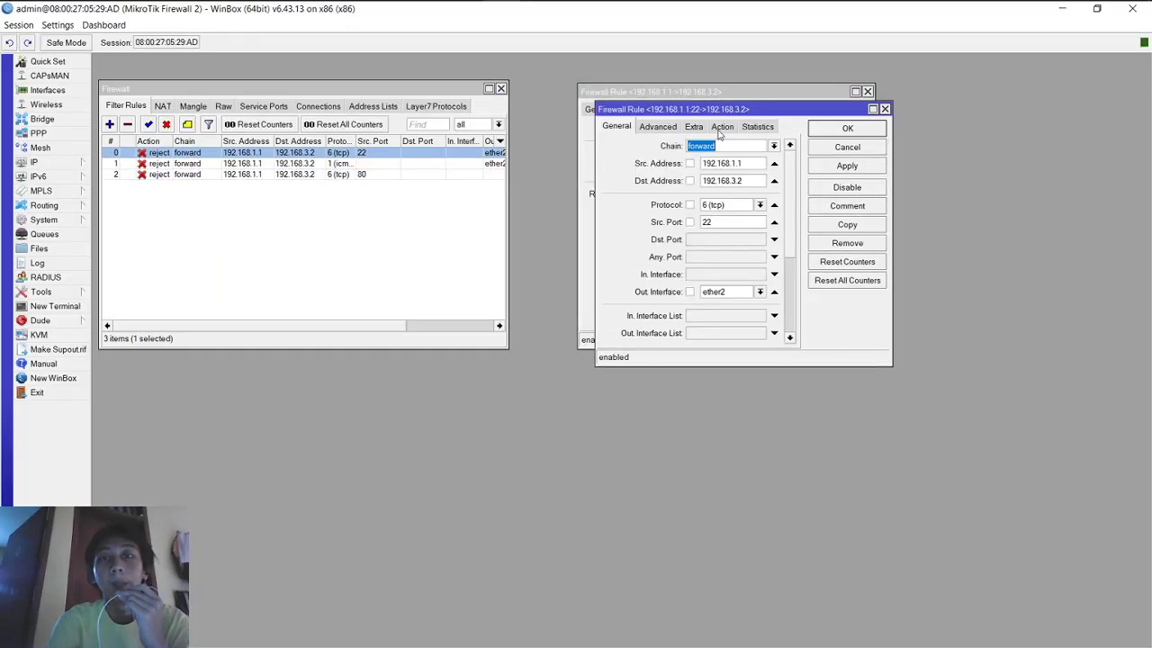
click(721, 129)
click(706, 148)
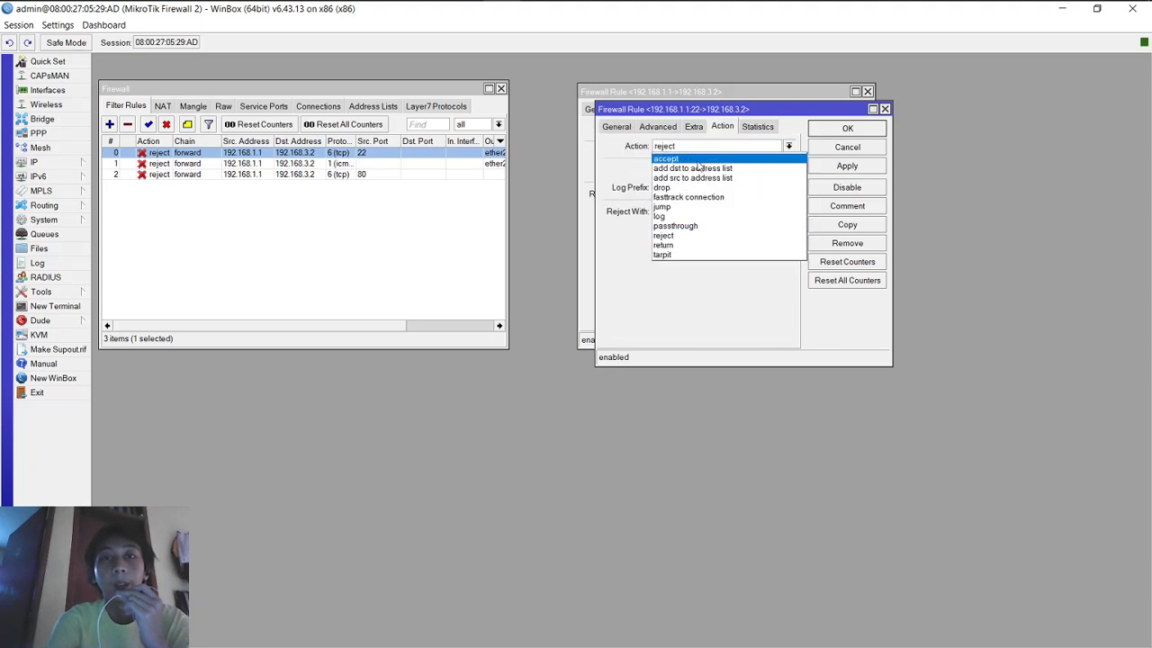
click(695, 160)
click(847, 129)
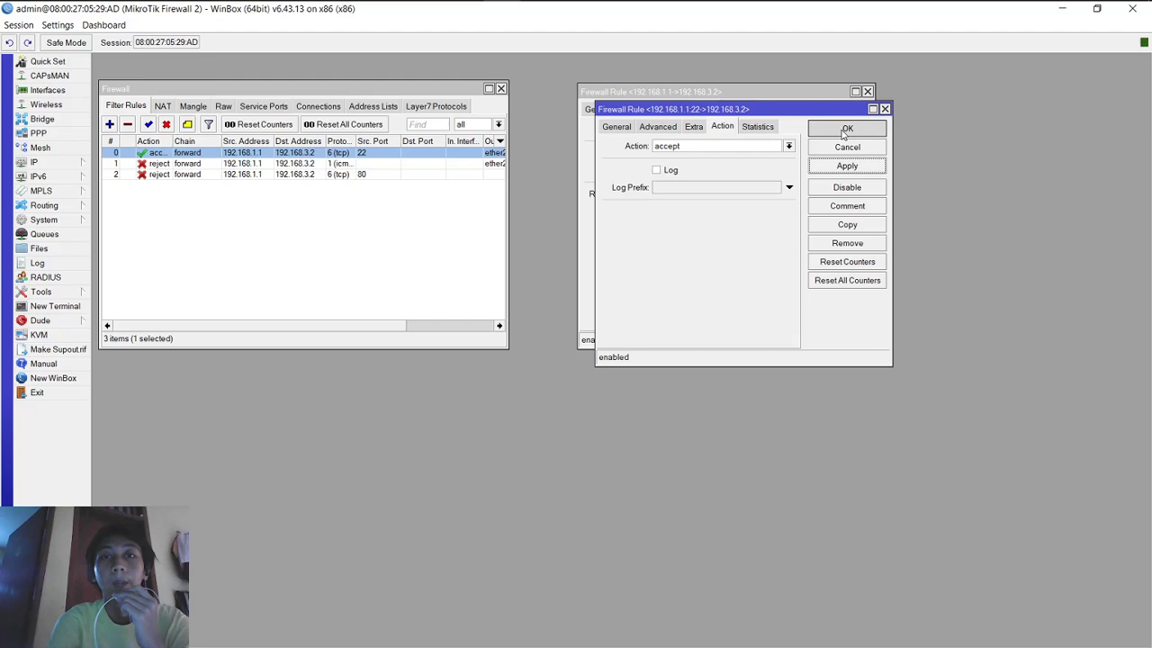
Step: Set rule 1 (ICMP) to accept
double_click(414, 163)
click(727, 133)
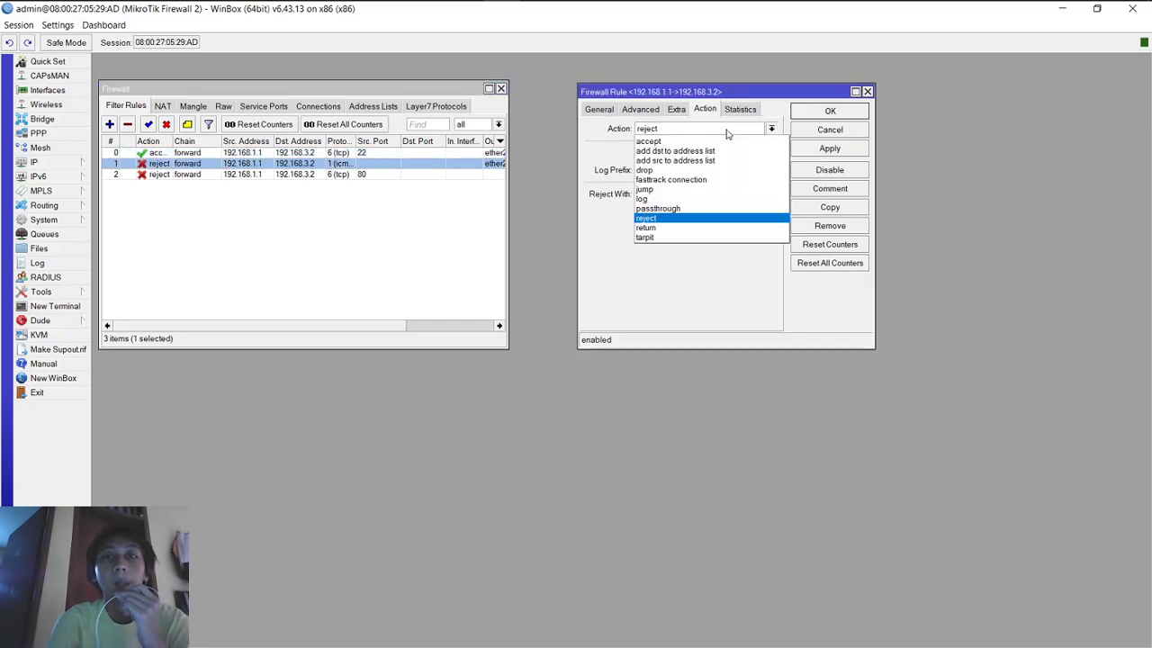
click(728, 144)
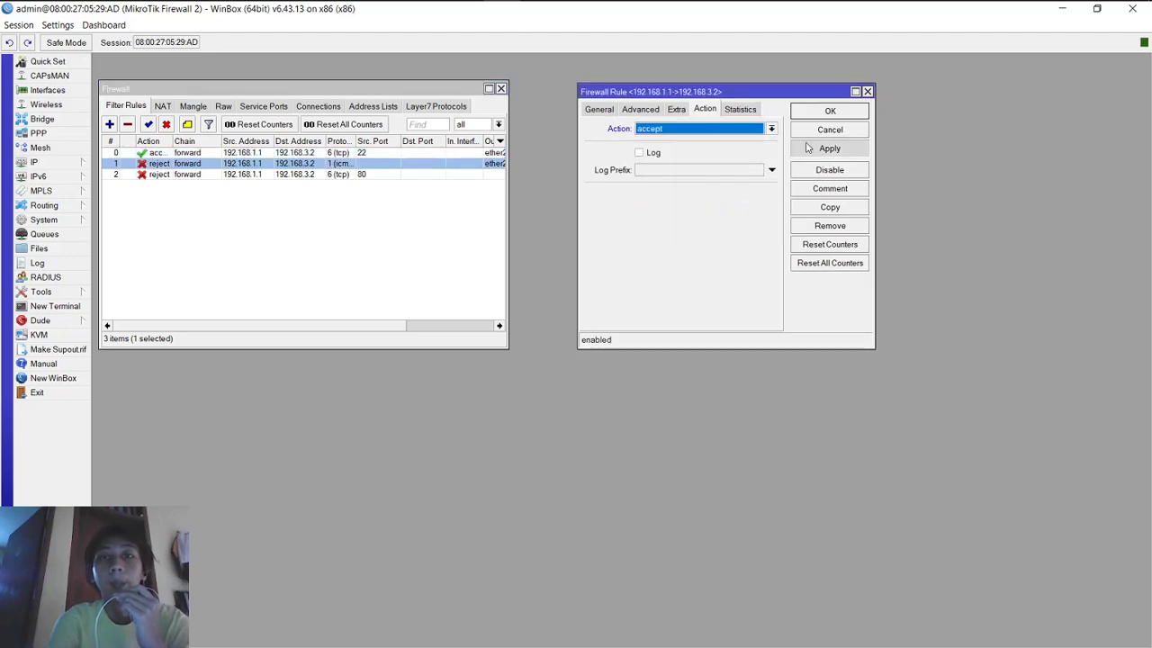
click(829, 111)
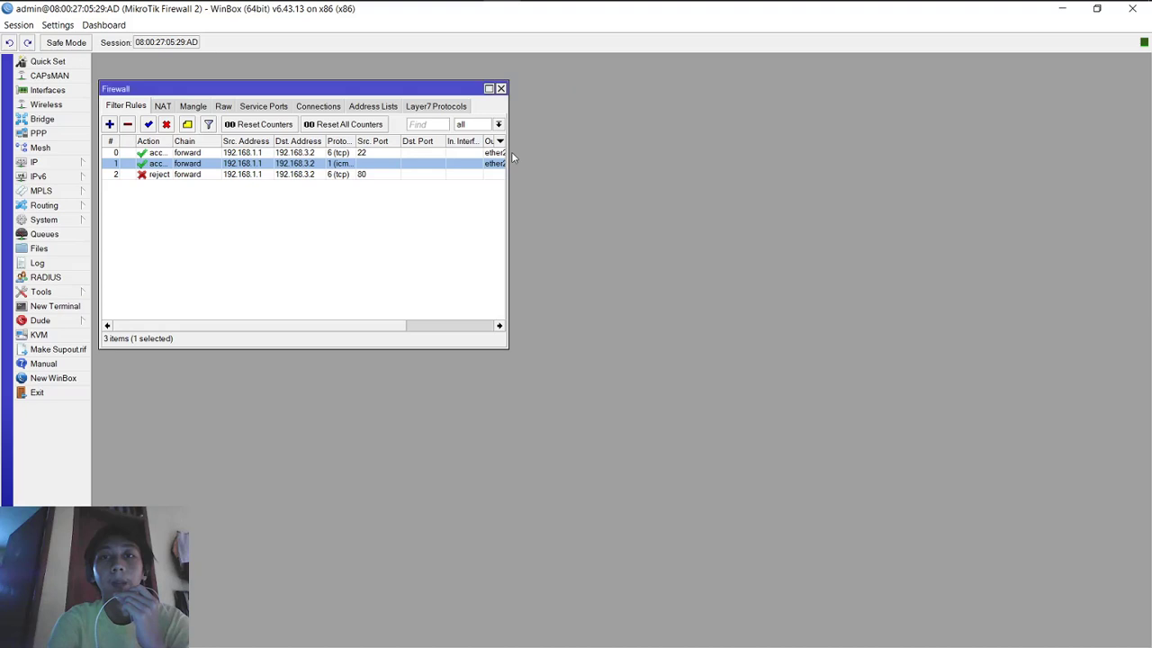
Step: Set rule 2 (TCP port 80) to accept and apply it
double_click(393, 174)
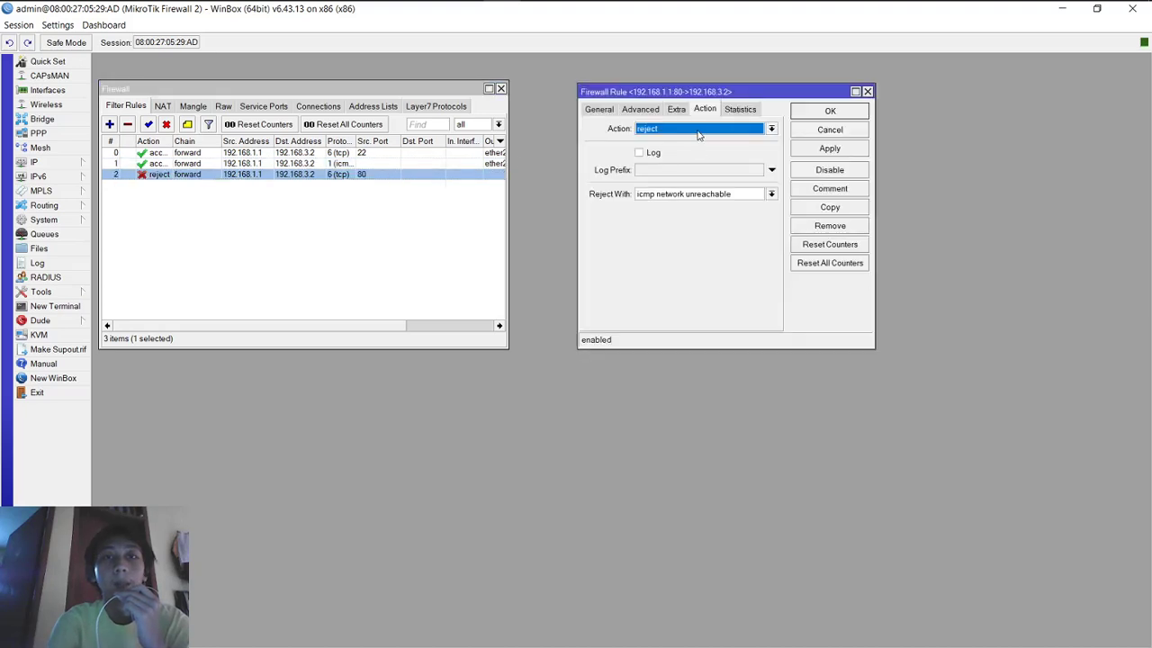
click(698, 133)
click(698, 144)
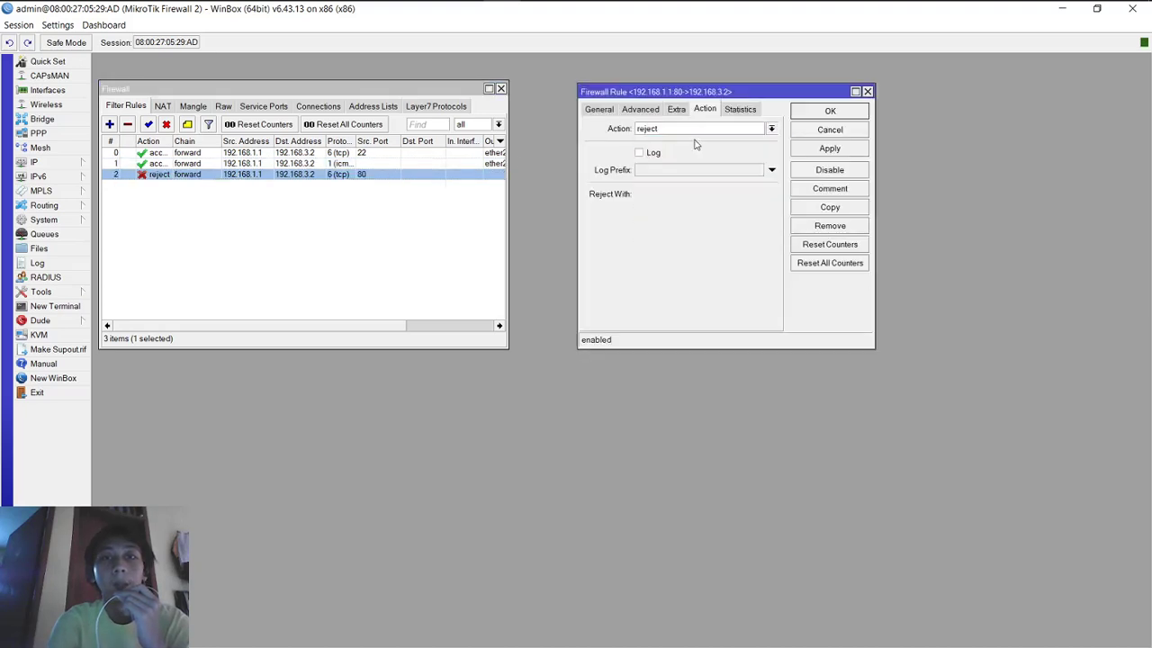
click(830, 149)
click(830, 111)
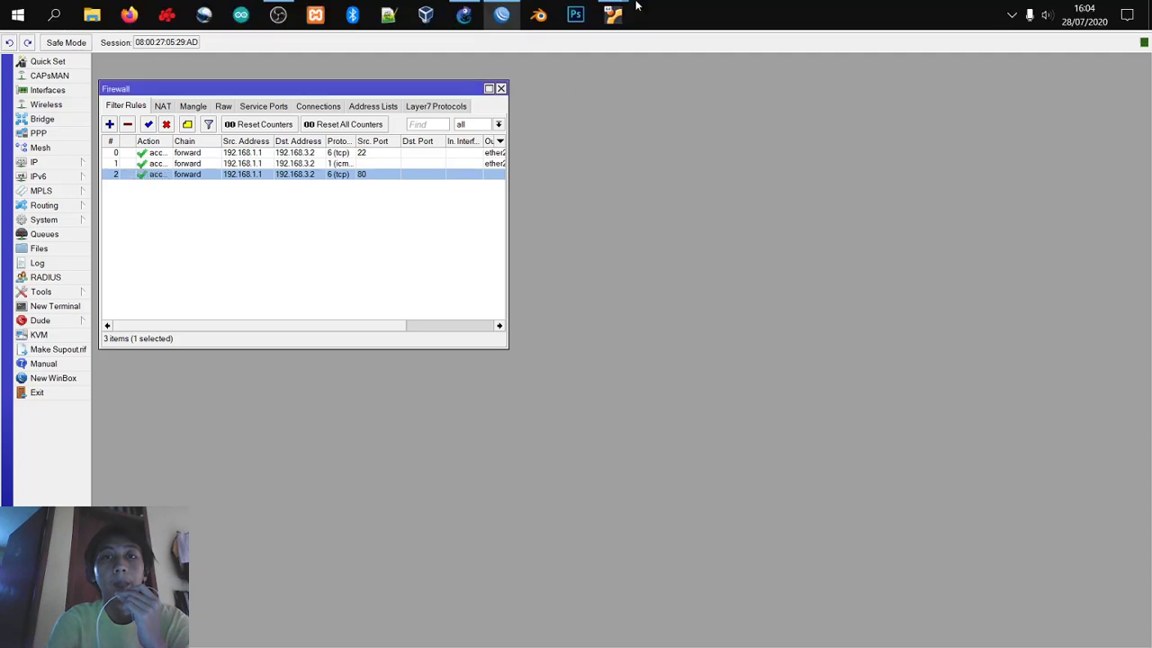
mouse_move(613, 18)
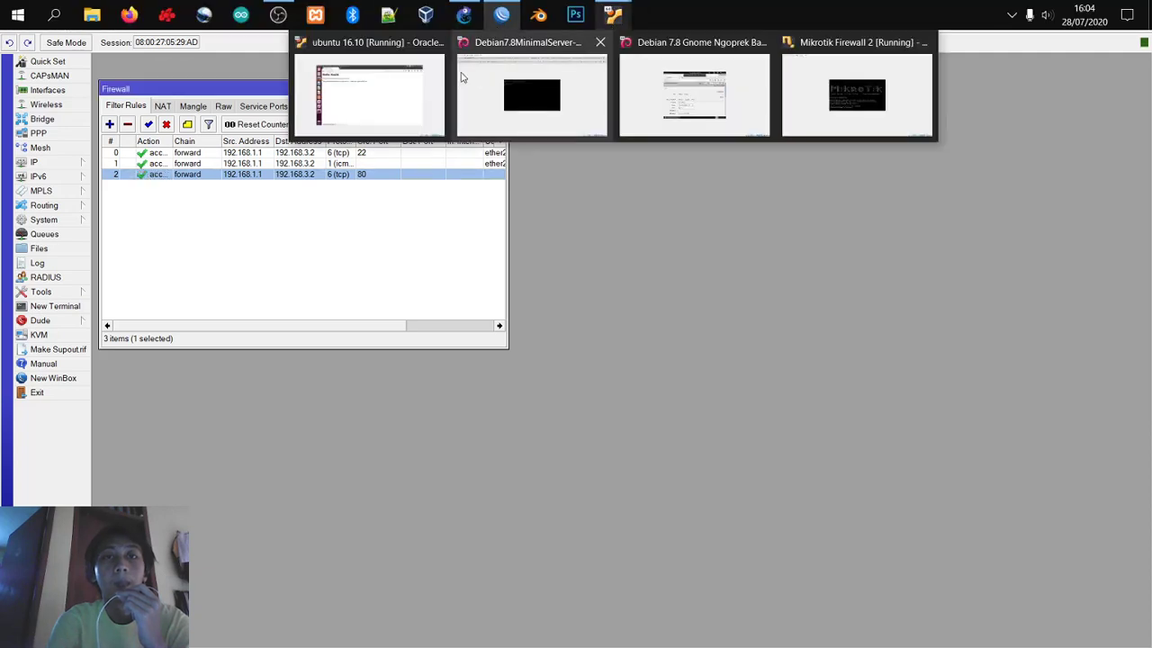
click(386, 98)
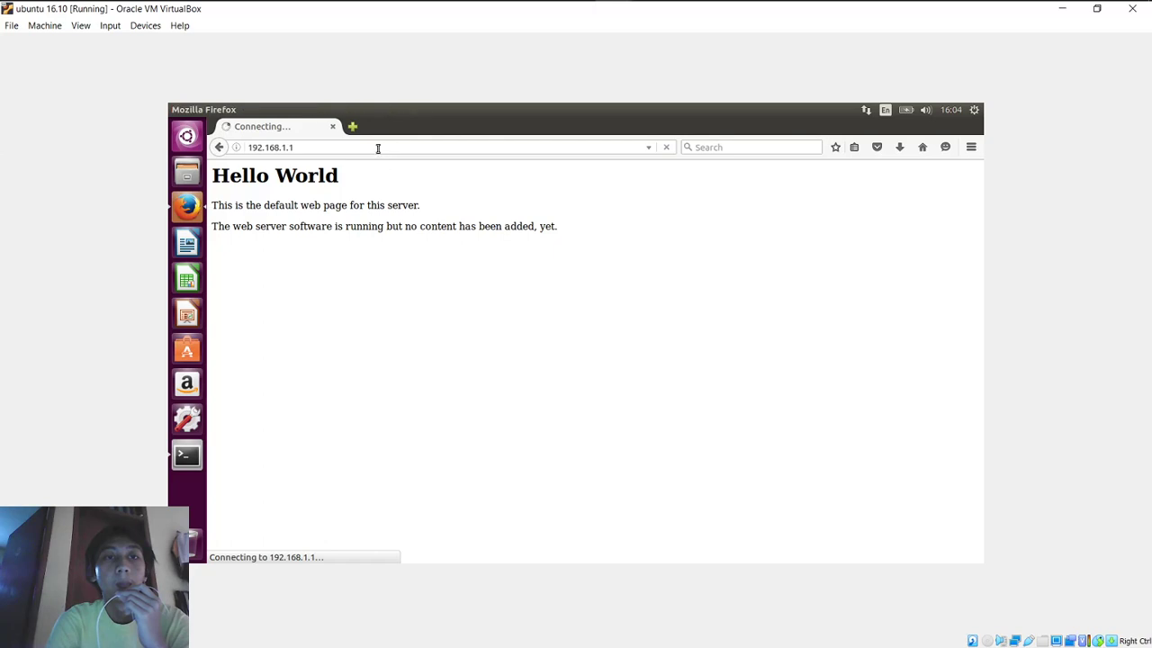
click(666, 148)
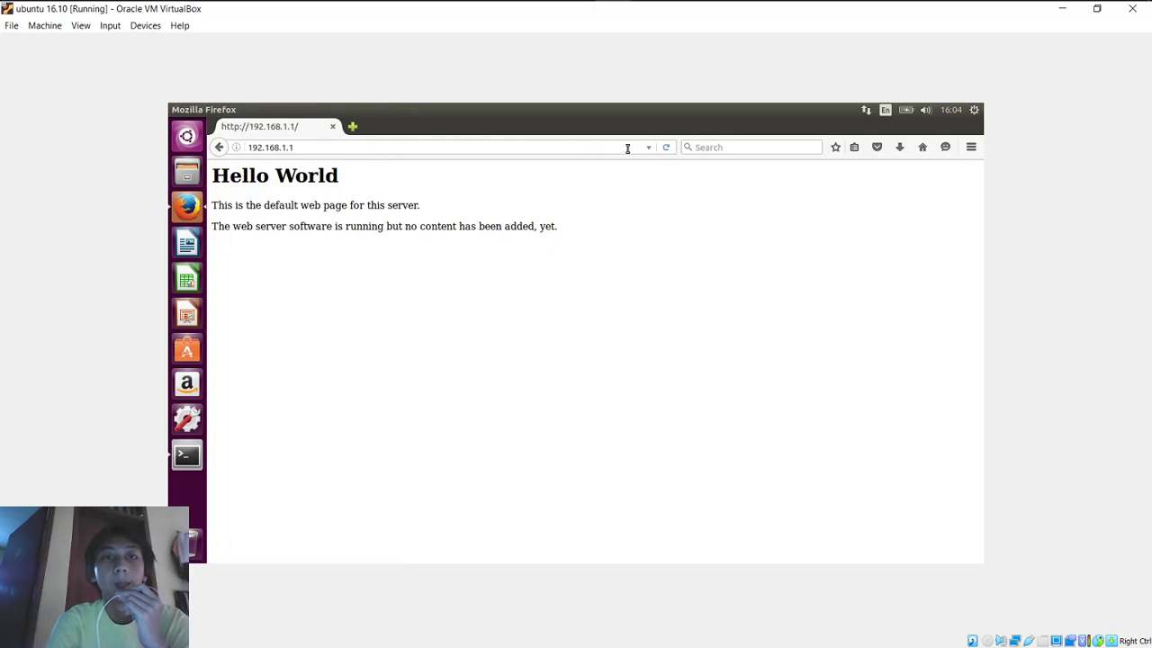
click(627, 148)
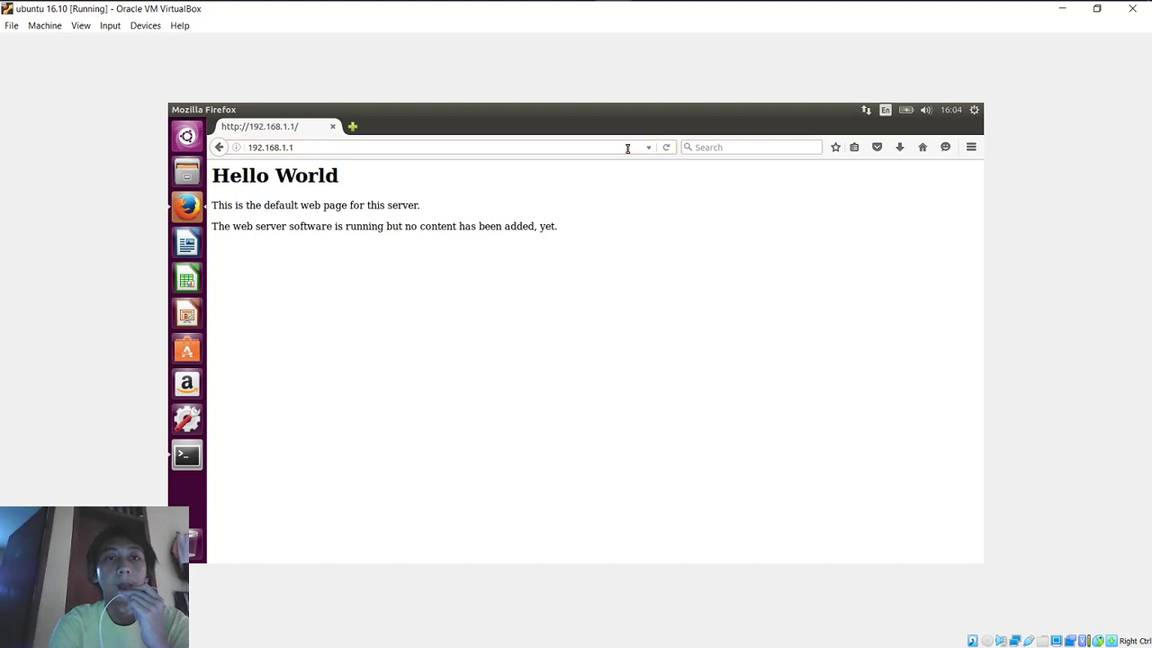
click(628, 147)
key(Return)
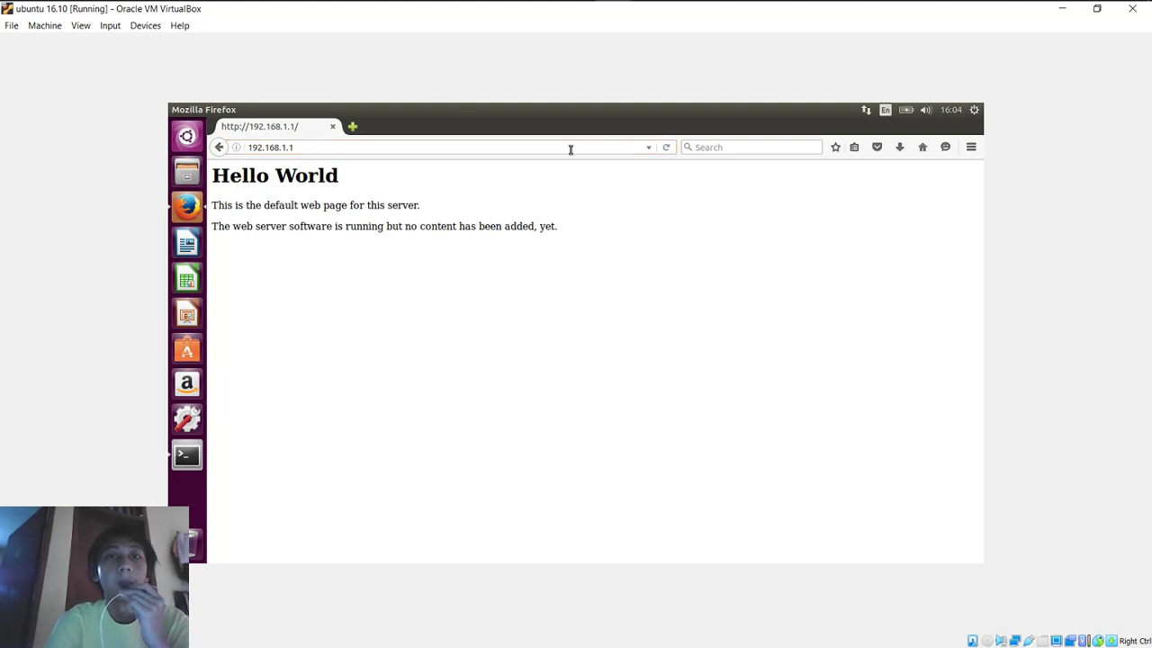
click(569, 148)
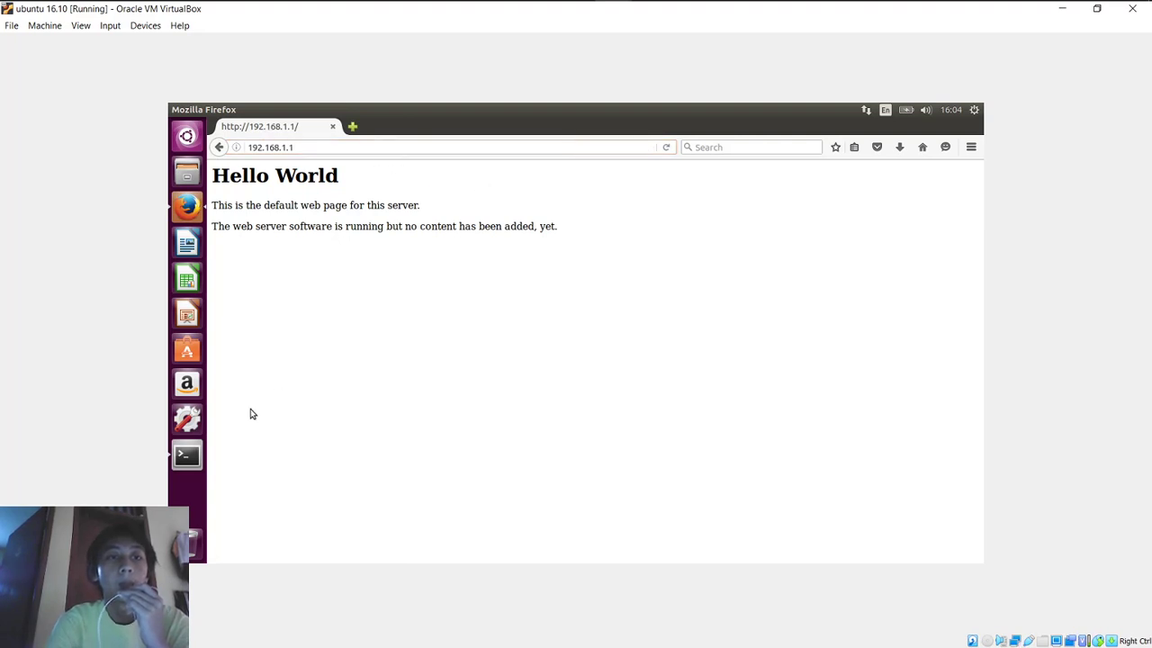
Step: Review the ping replies in the terminal, then switch back to WinBox
click(198, 462)
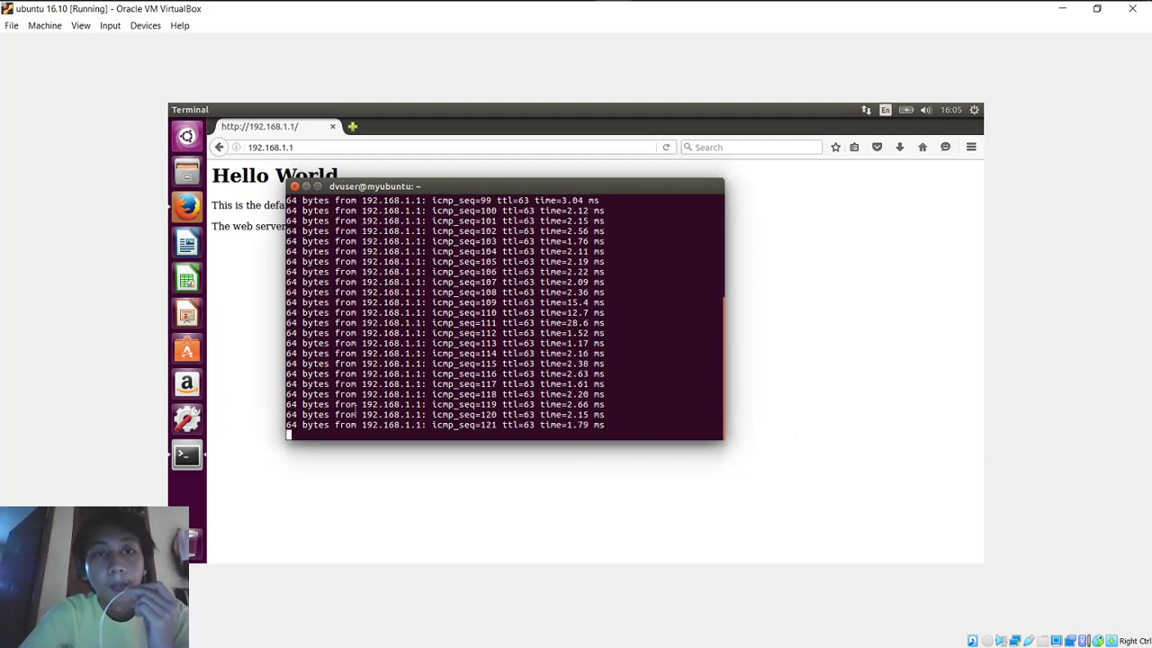
scroll(639, 299, up, 6)
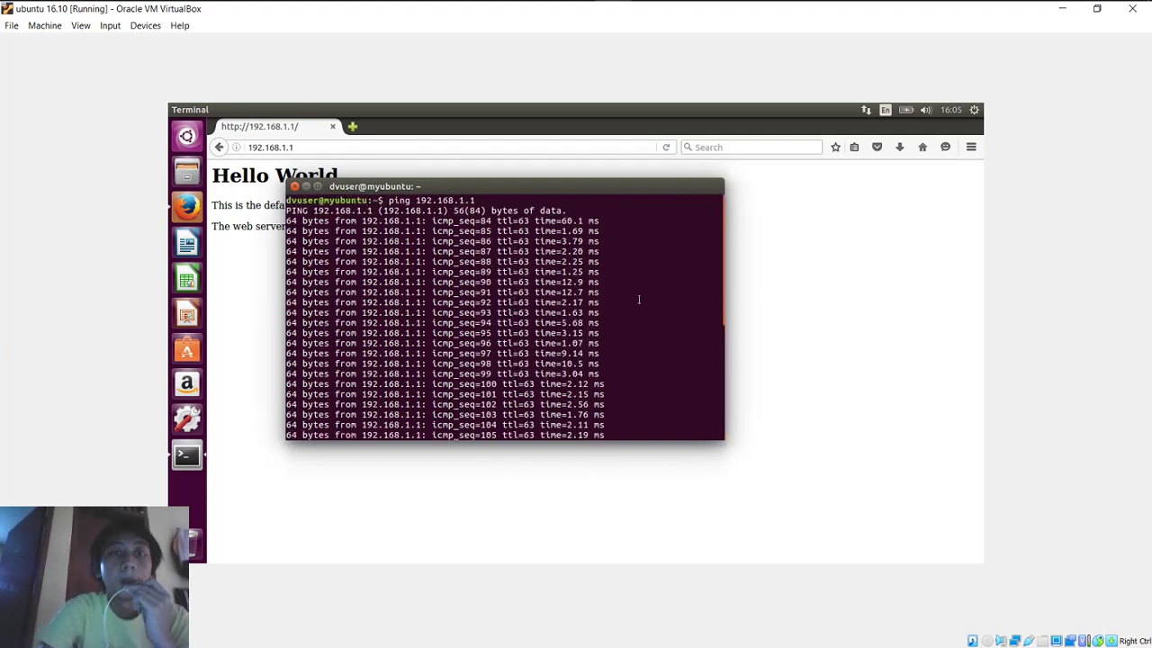
scroll(639, 299, down, 5)
scroll(639, 299, down, 1)
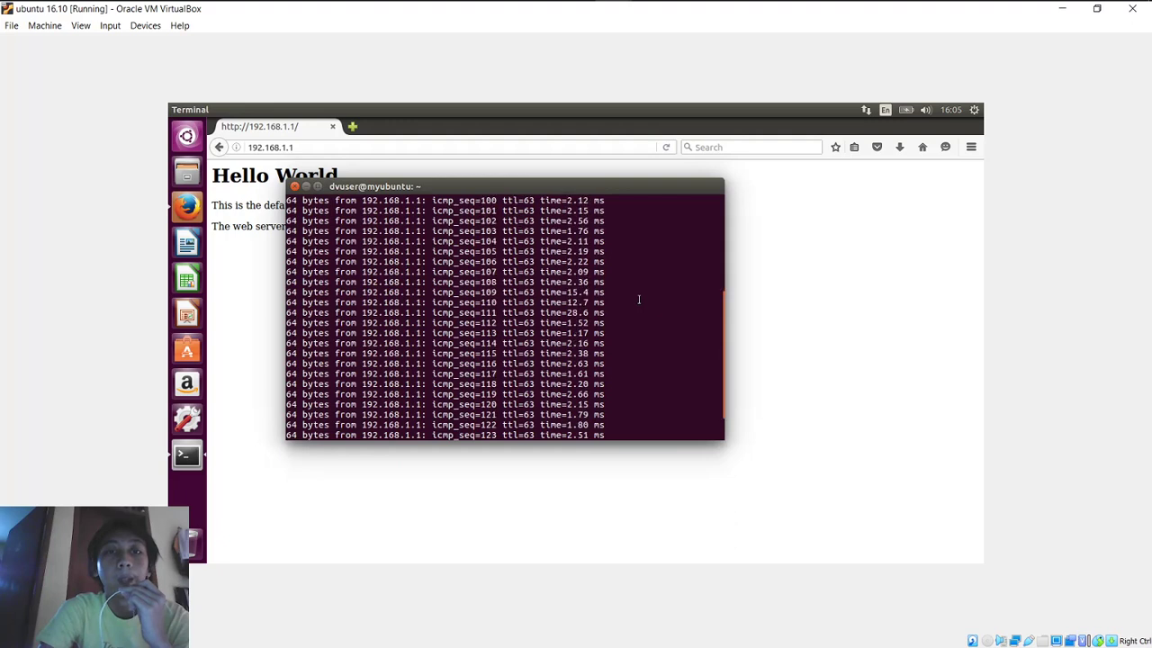
scroll(639, 300, down, 2)
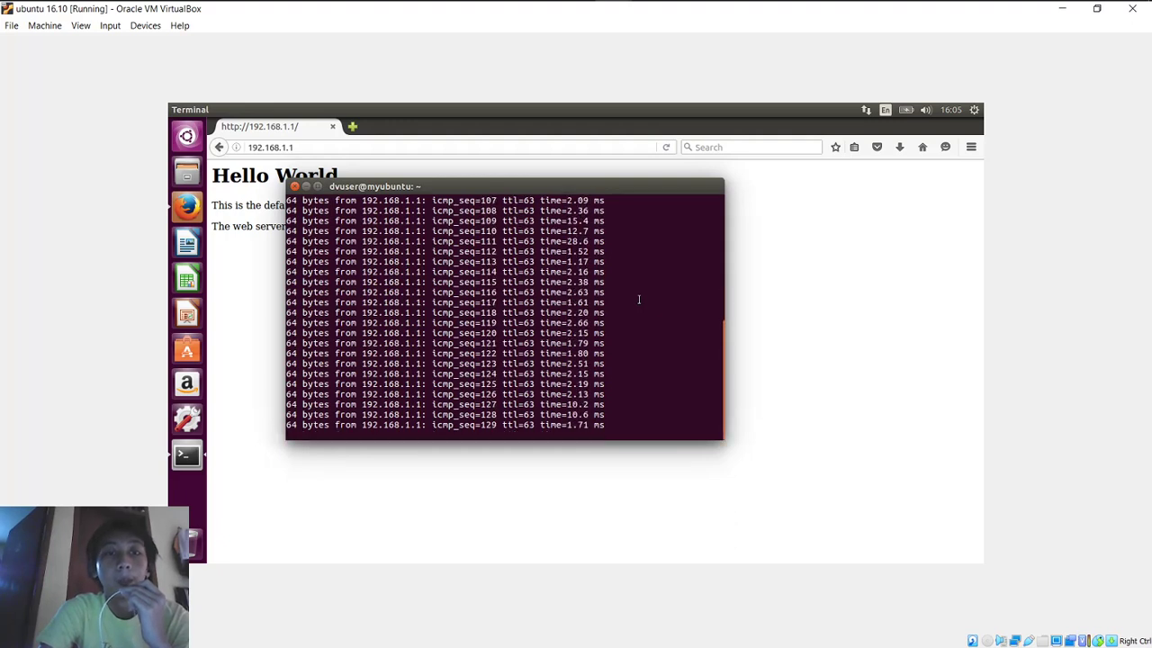
mouse_move(642, 6)
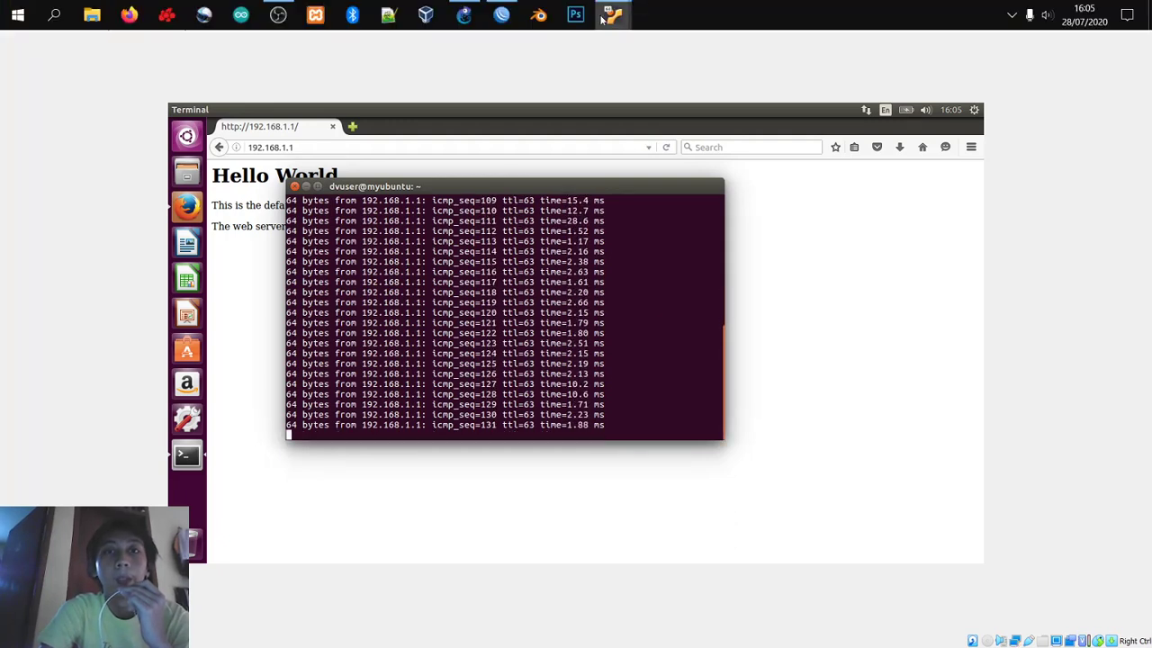
mouse_move(619, 24)
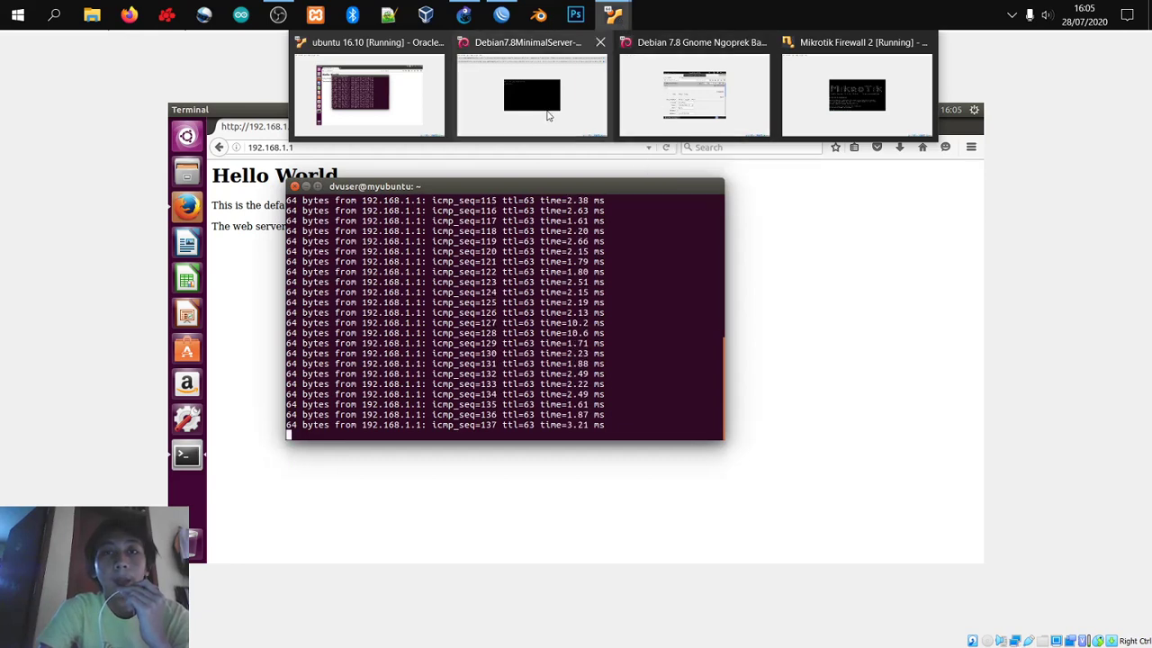
click(854, 103)
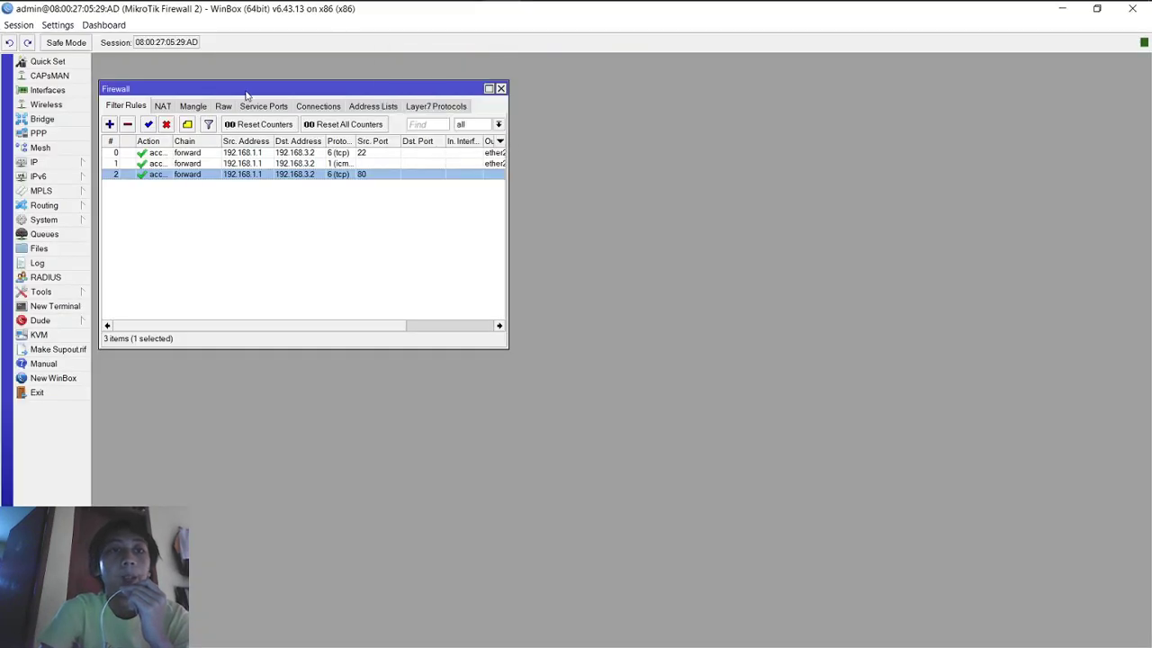
Step: Change the TCP 22 rule's destination to 192.168.3.3 and set its action to reject
drag(247, 92, 456, 129)
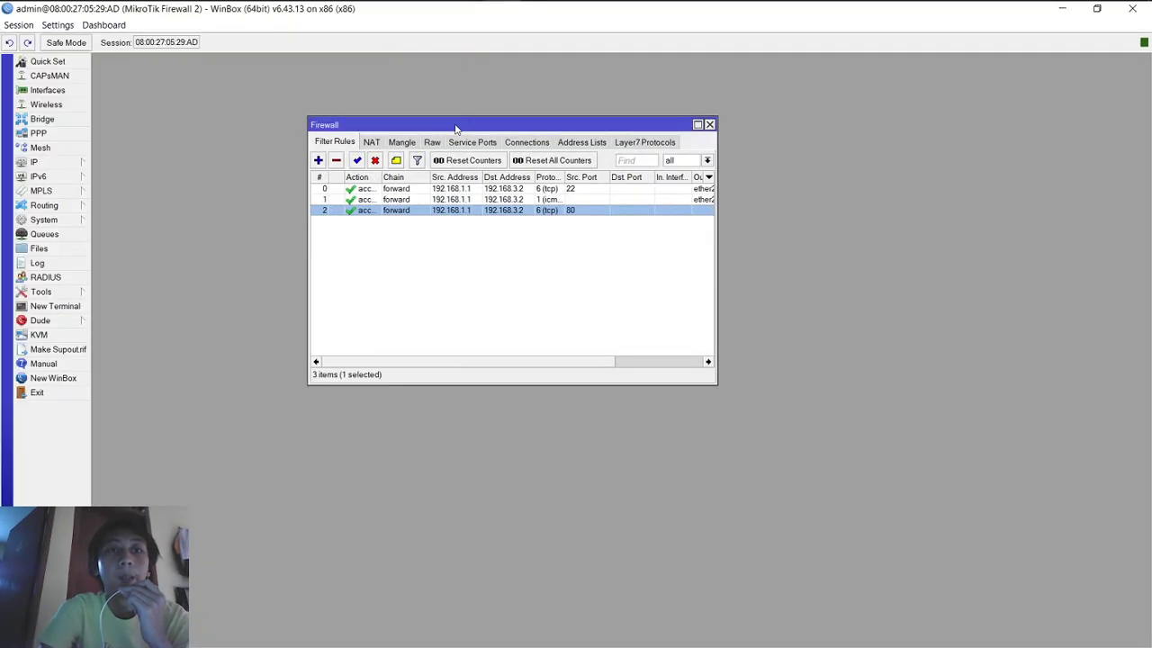
double_click(378, 193)
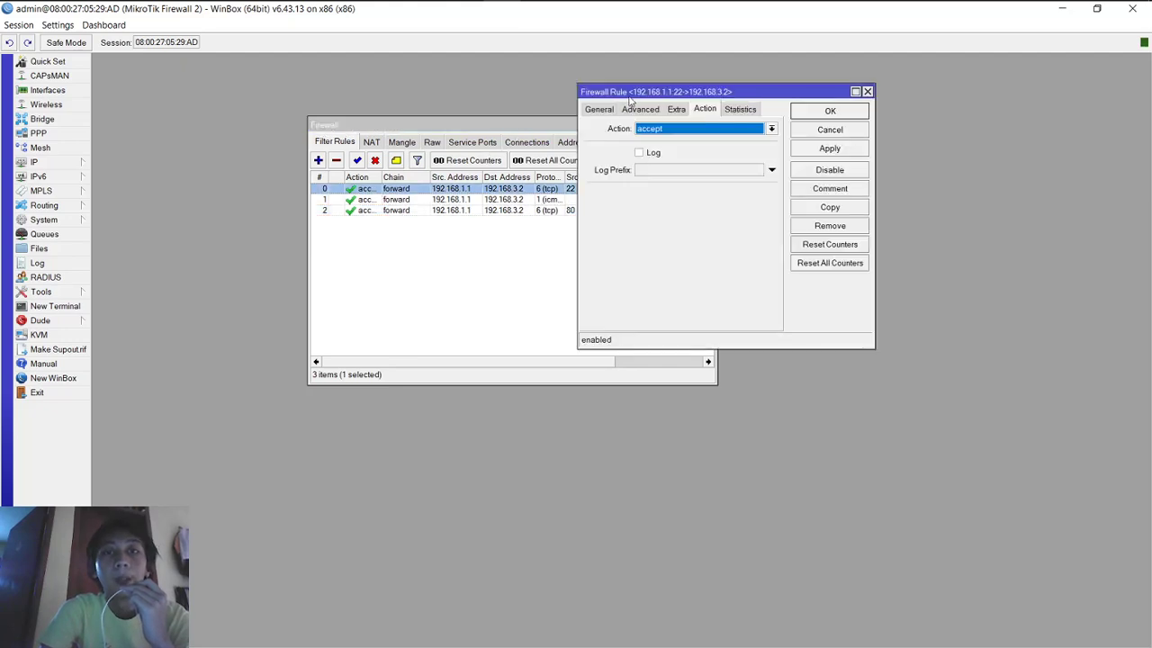
click(600, 109)
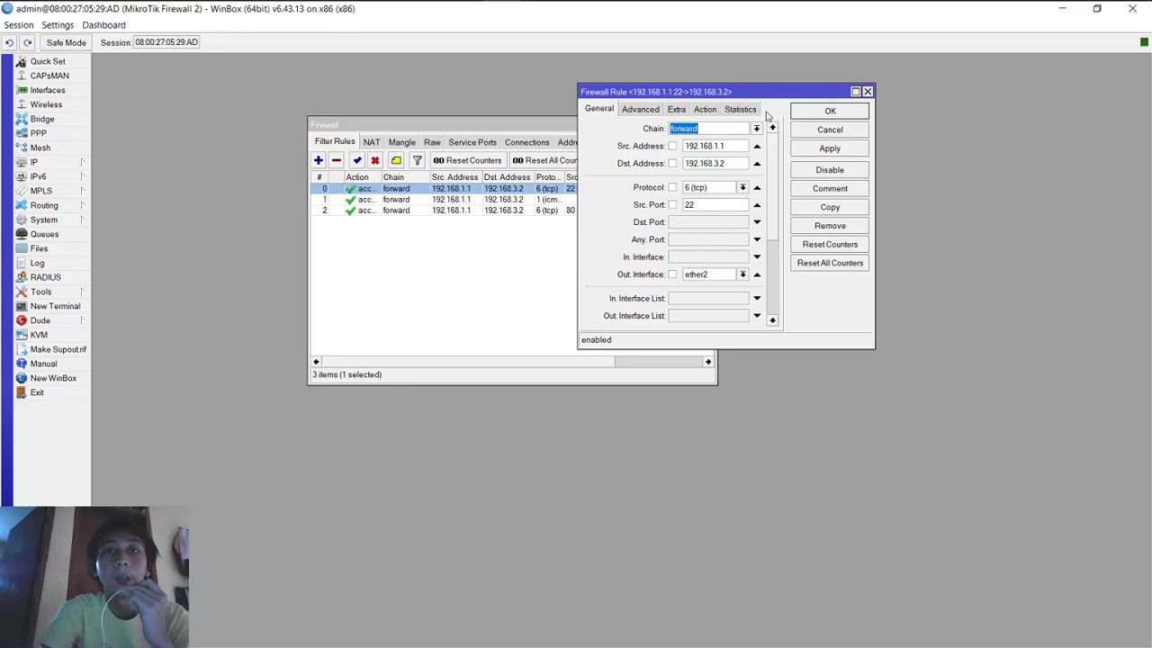
click(737, 162)
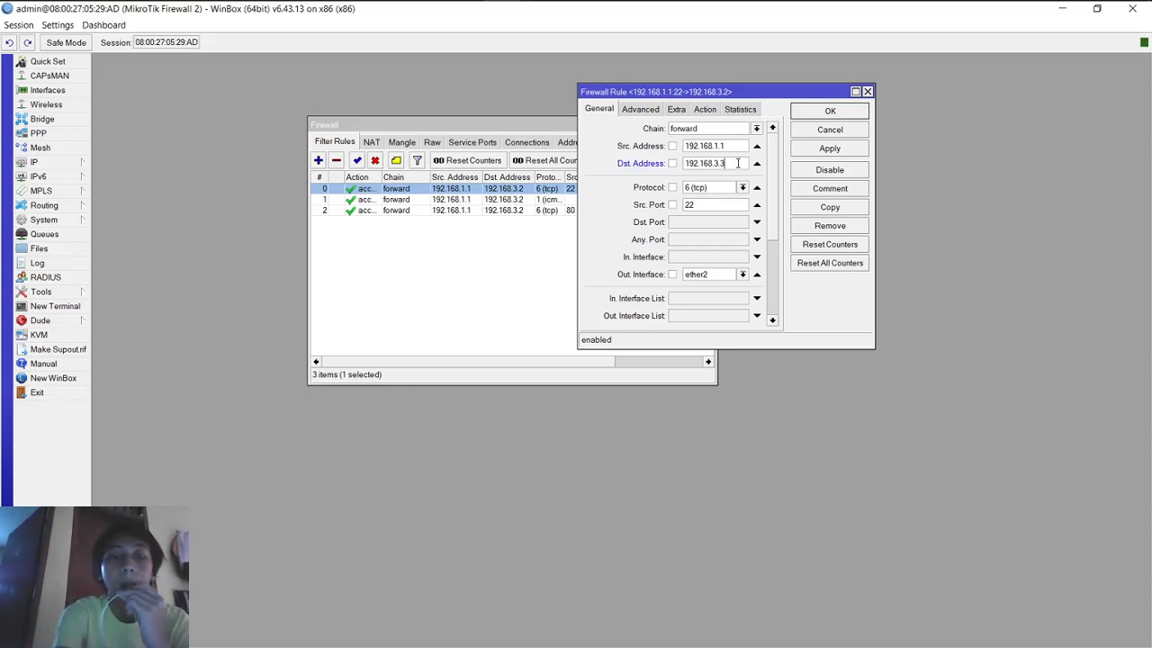
click(808, 150)
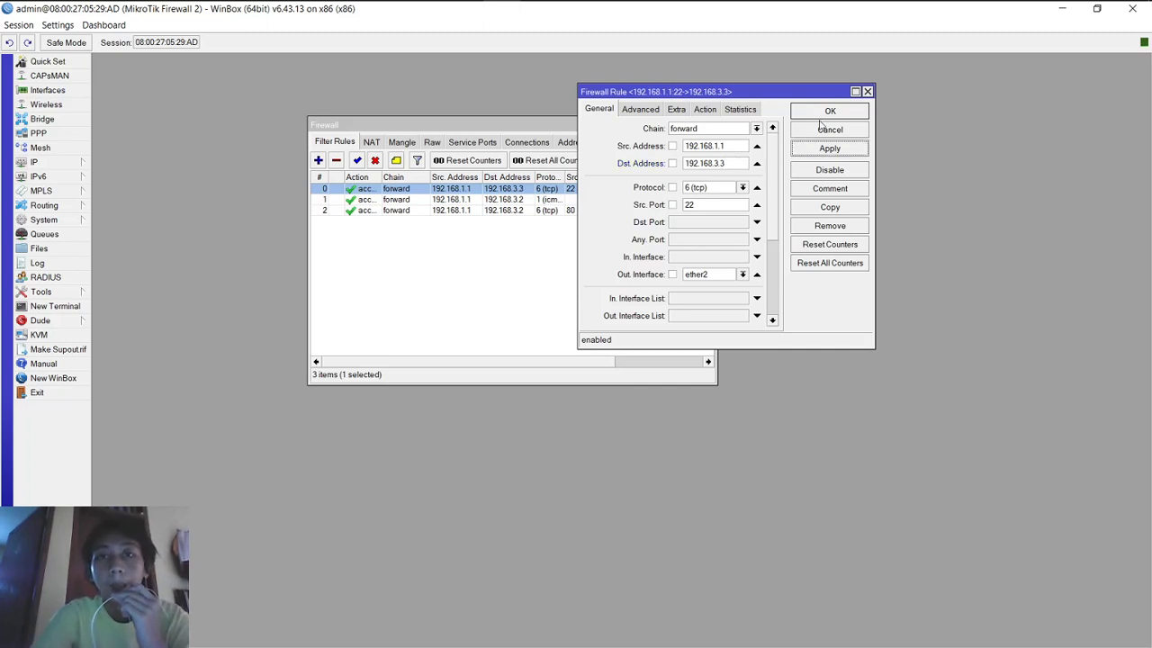
click(706, 109)
click(659, 130)
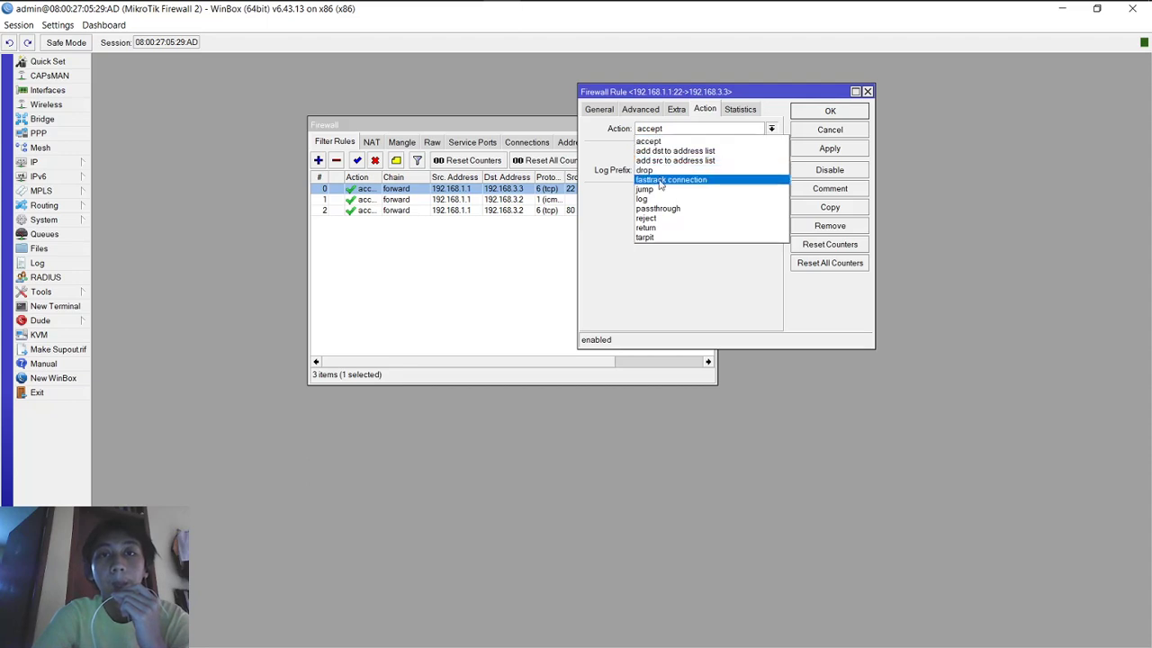
click(660, 220)
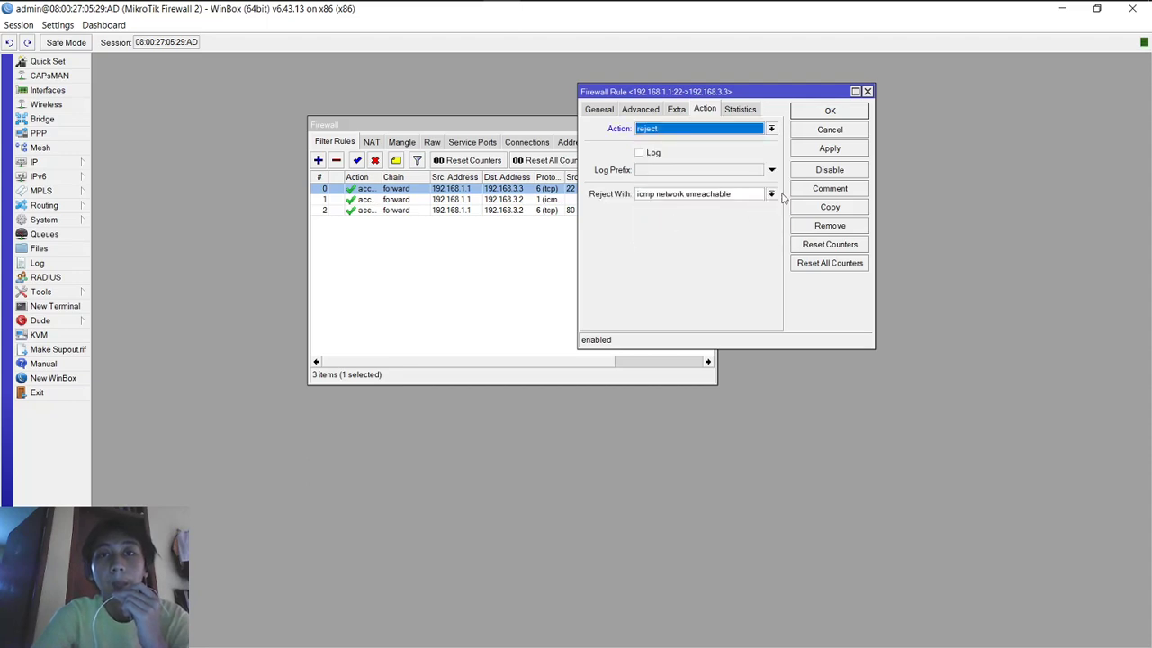
click(825, 150)
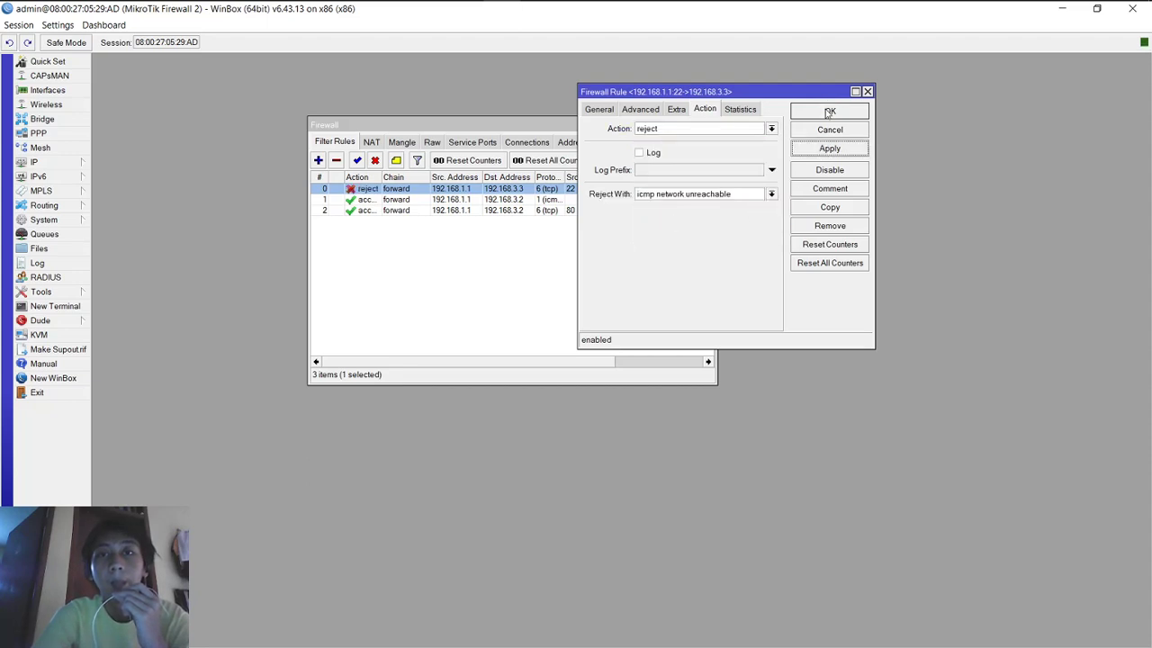
click(829, 112)
Step: Set the ICMP and TCP port 80 rules back to reject
double_click(505, 201)
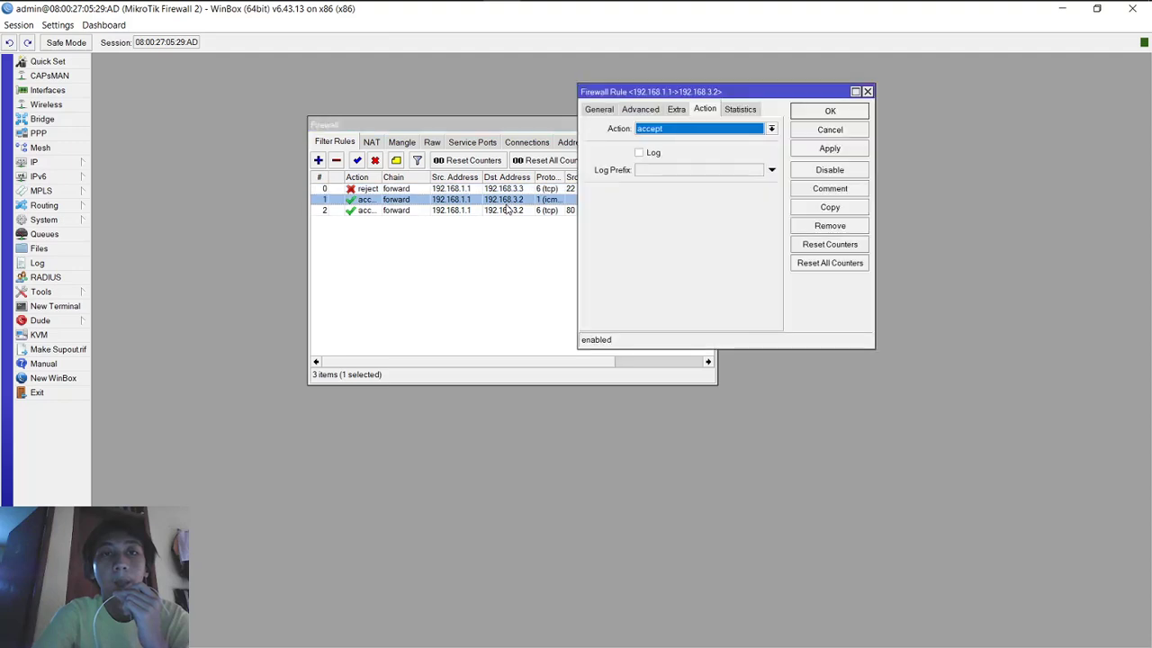
click(689, 131)
click(688, 222)
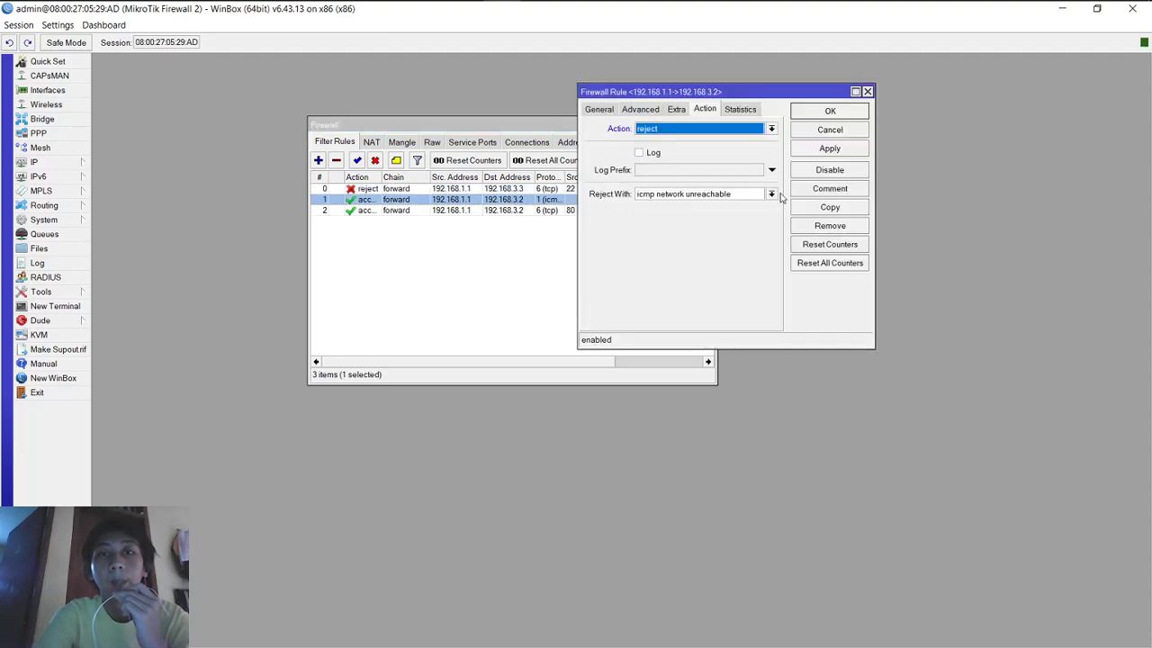
click(835, 153)
click(834, 114)
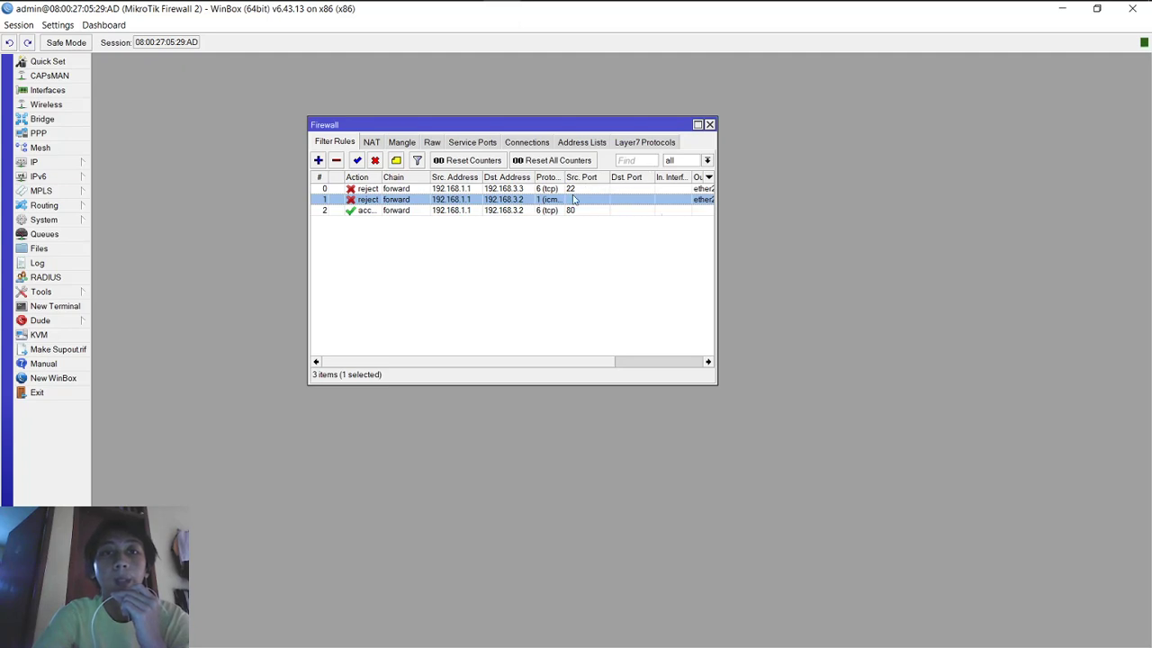
double_click(546, 211)
click(752, 131)
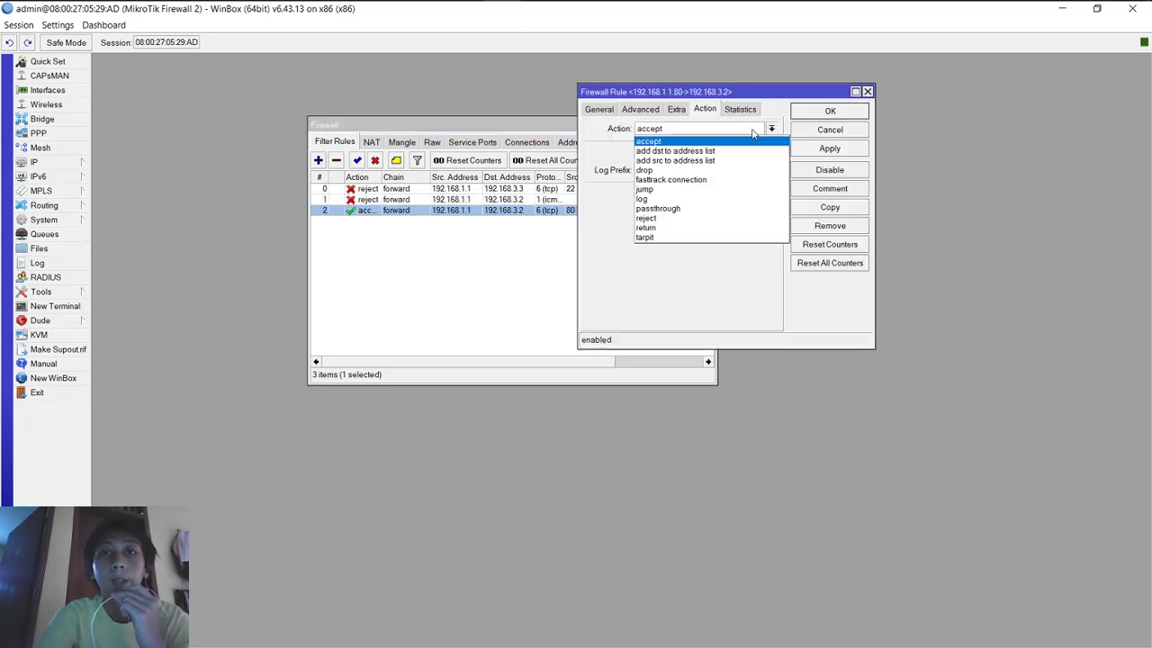
click(736, 218)
click(862, 151)
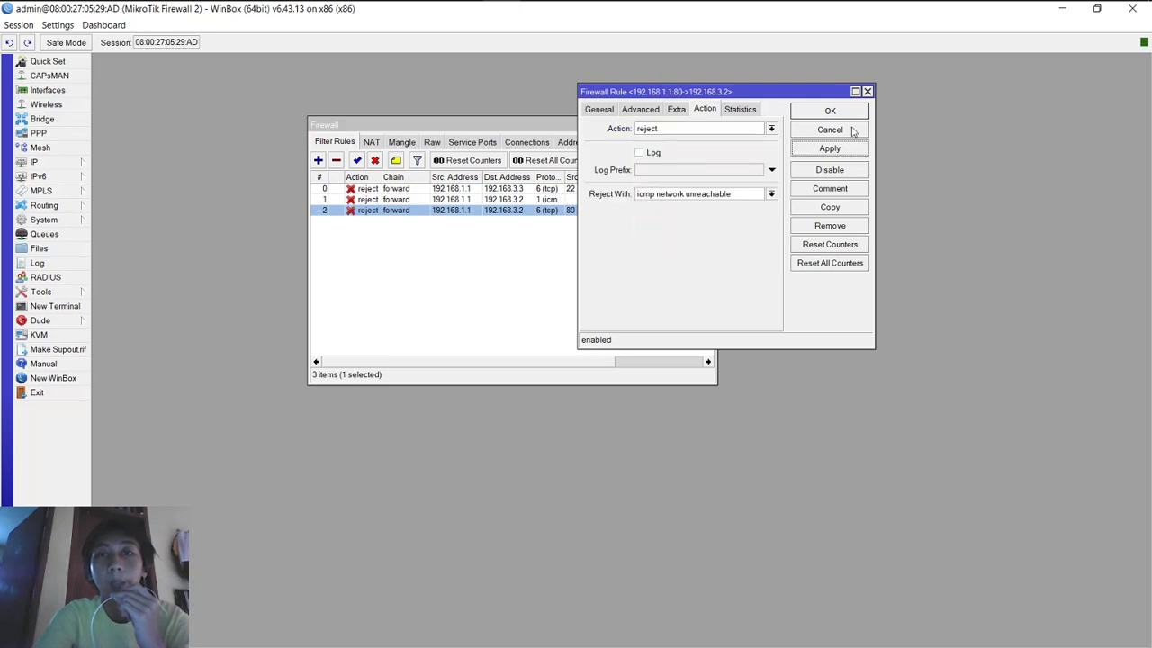
click(830, 111)
mouse_move(642, 14)
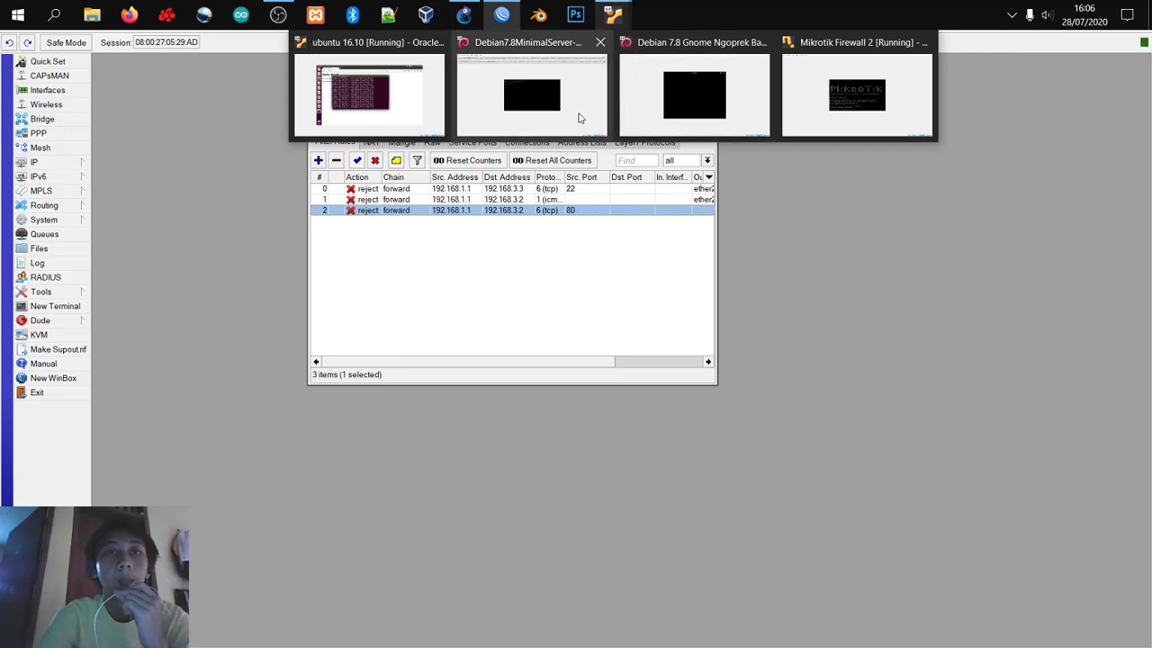
Step: Switch to the Debian 7.8 VM and unlock its session with the account password
click(698, 77)
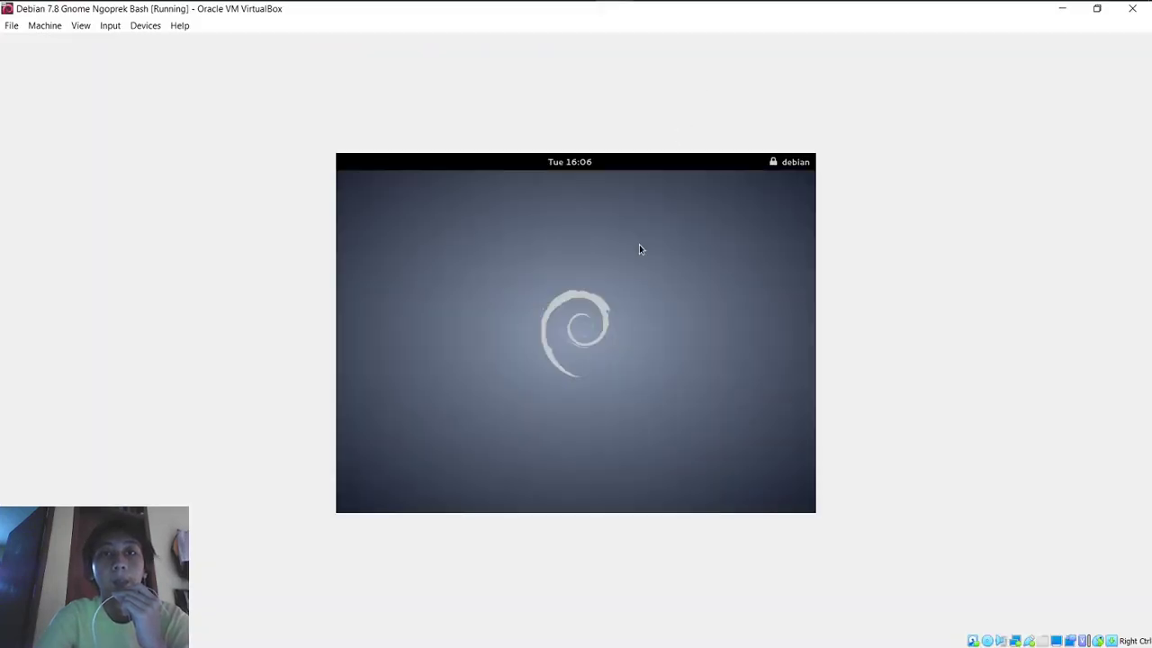
click(639, 249)
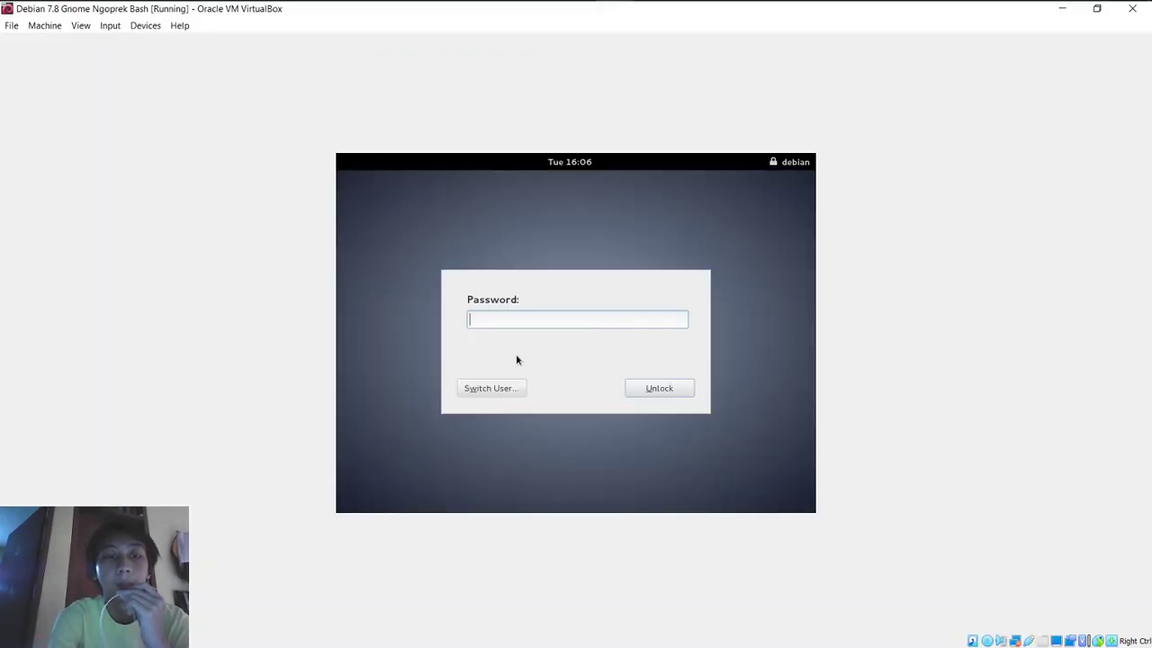
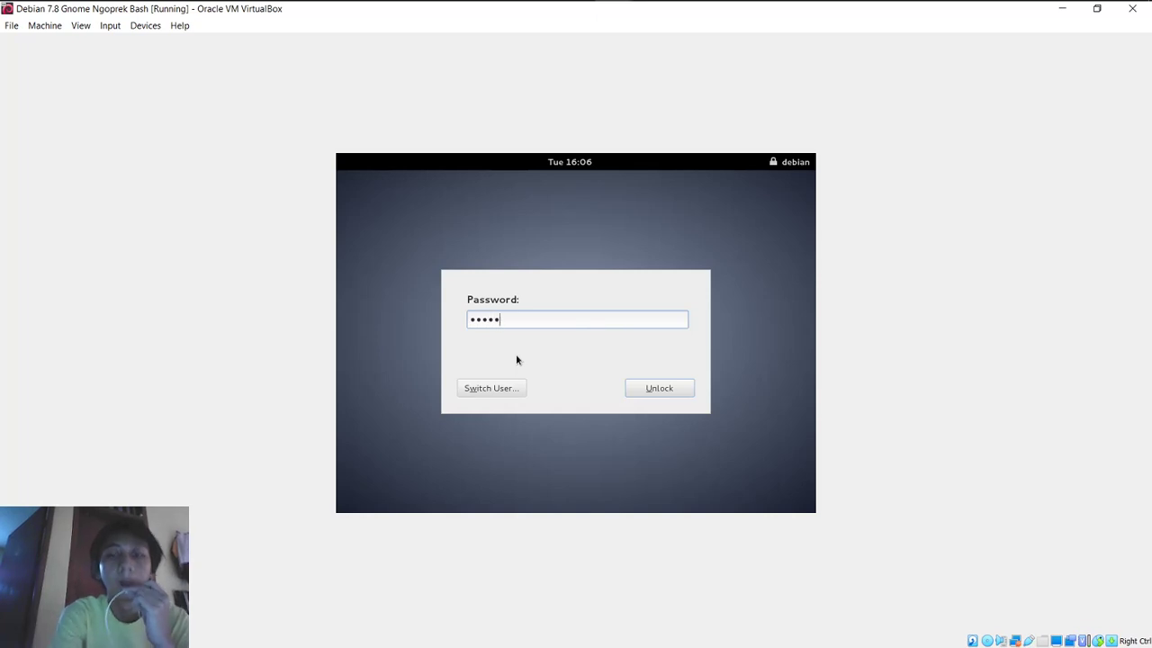
key(Return)
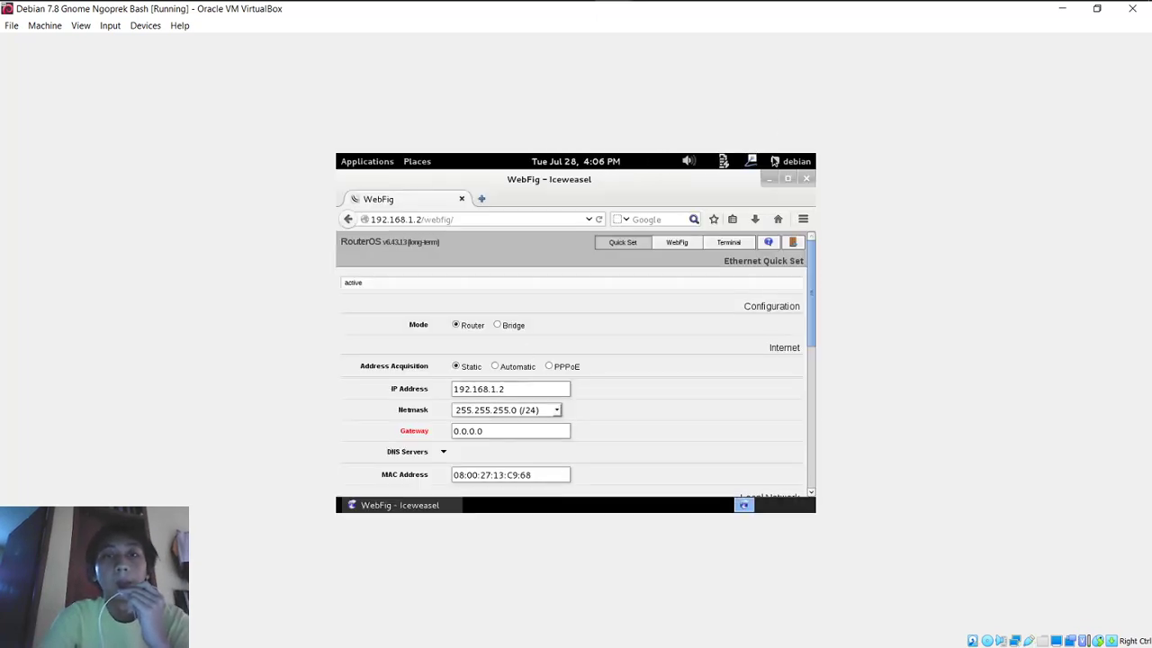
Step: Replace the WebFig tab with a new tab loading 192.168.1.1, then return to WinBox
click(480, 199)
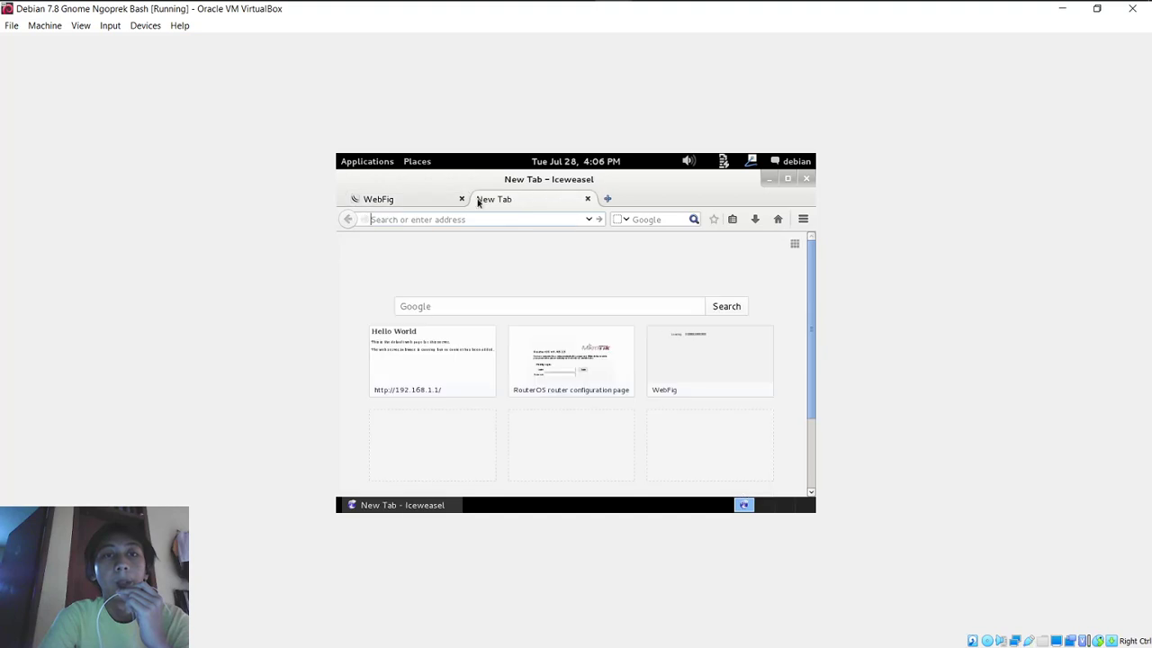
click(462, 199)
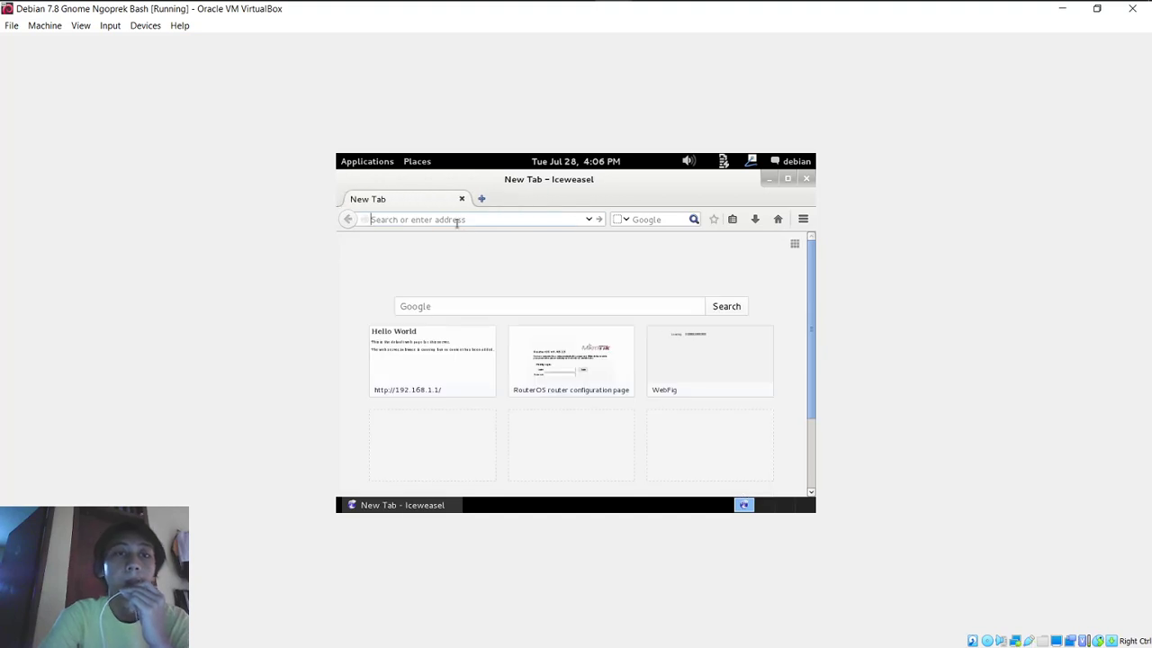
text(1)
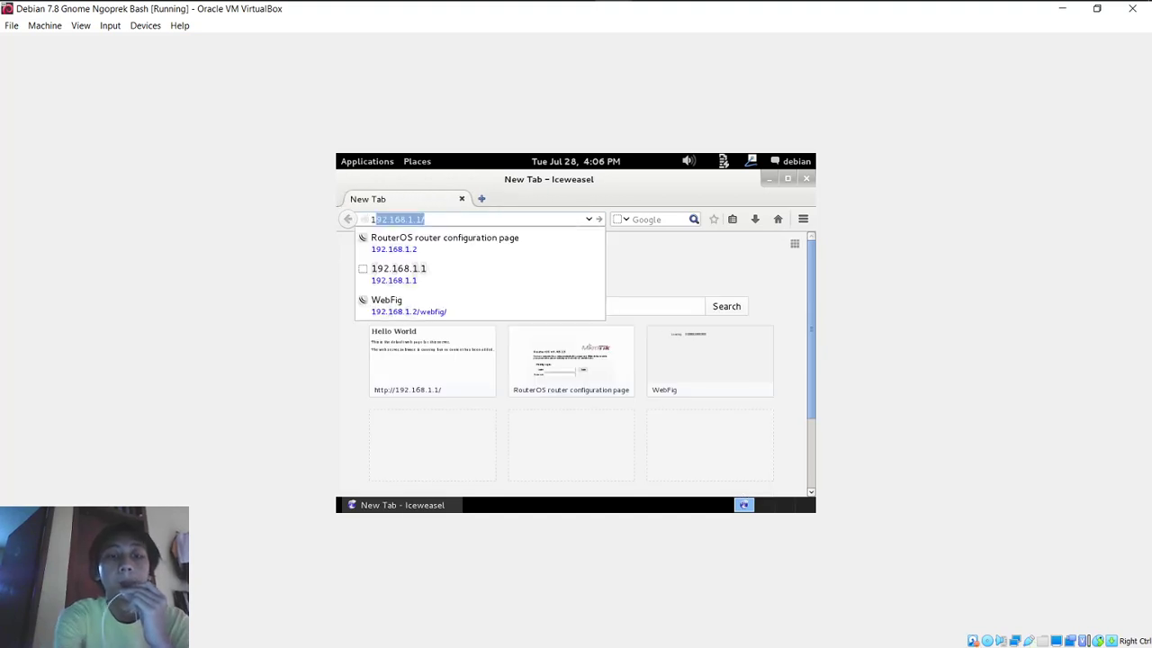
text(92.1)
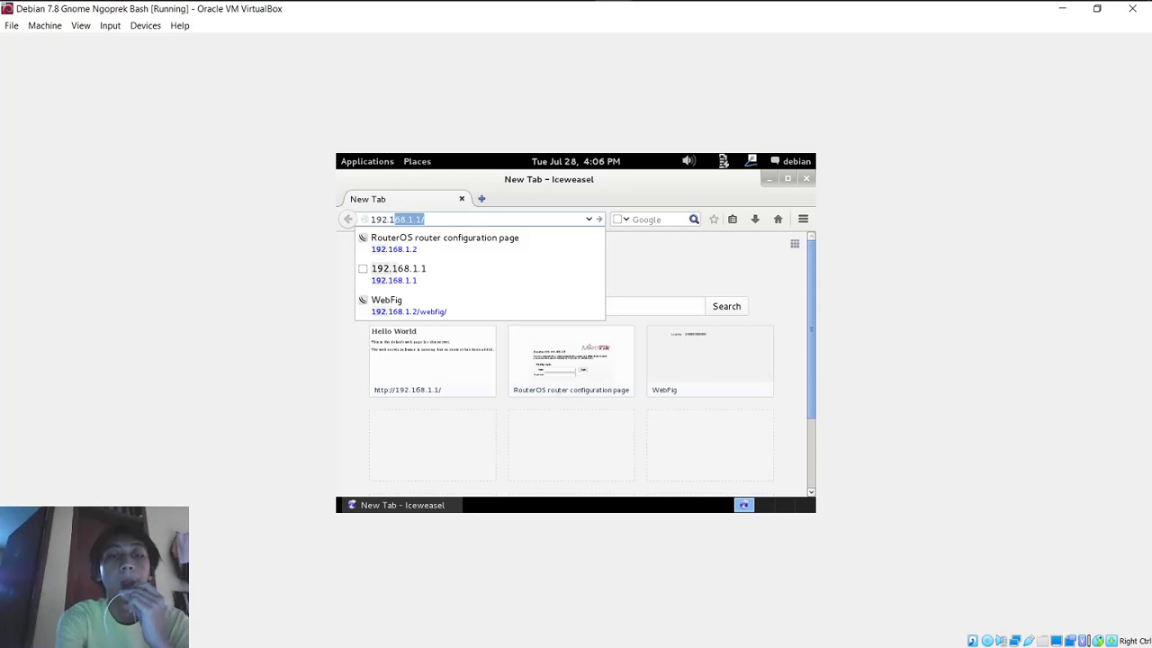
text(68)
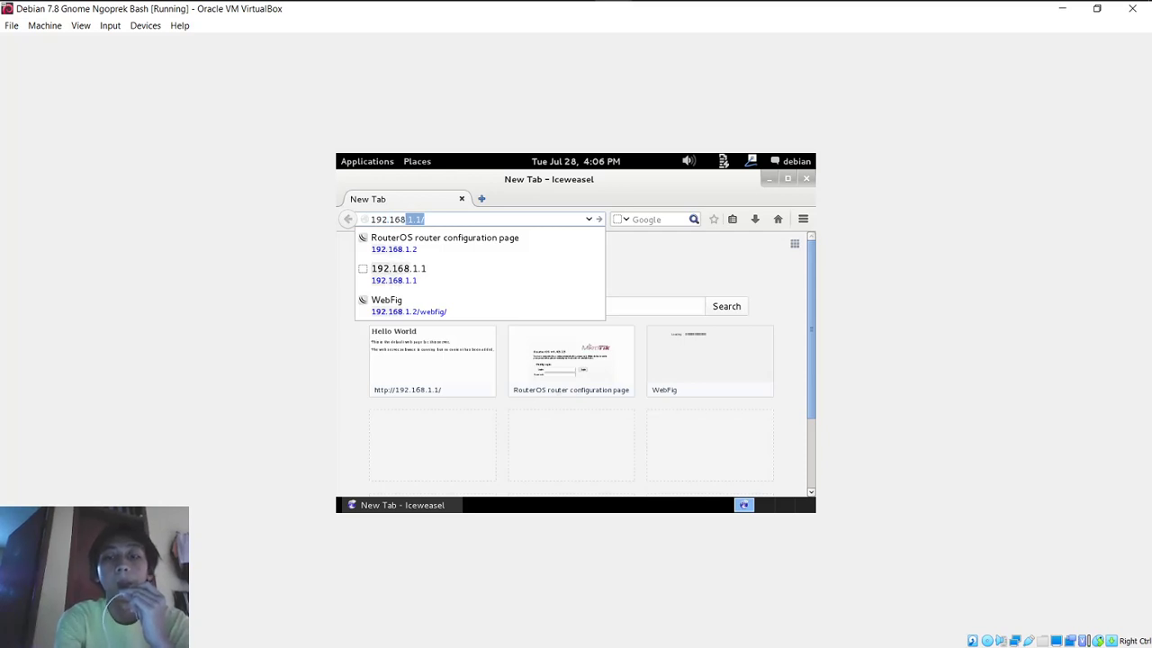
text(.1.1)
key(Return)
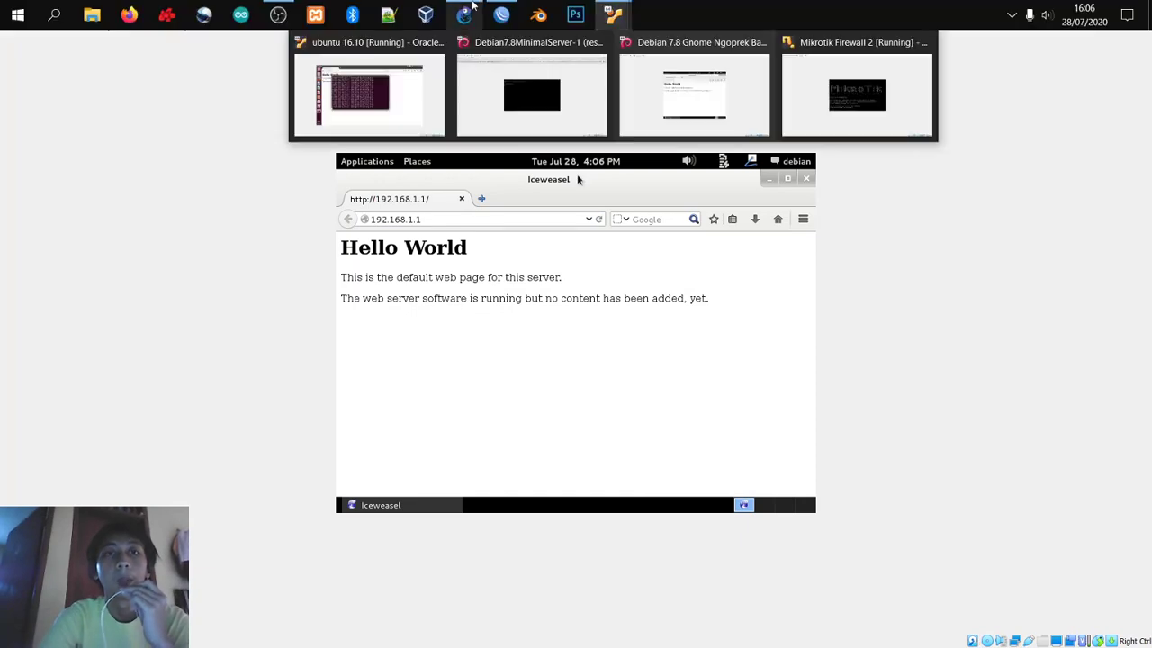
click(508, 14)
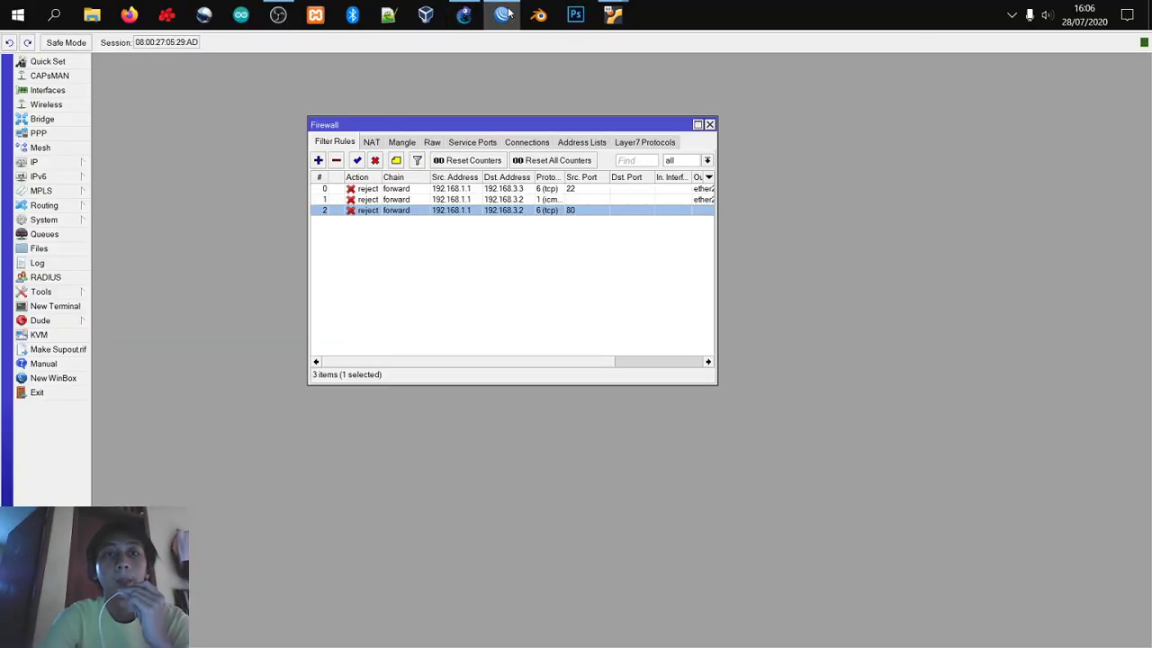
Step: Change the port 80 rule's destination address from 192.168.3.2 to 192.168.3.3
double_click(510, 212)
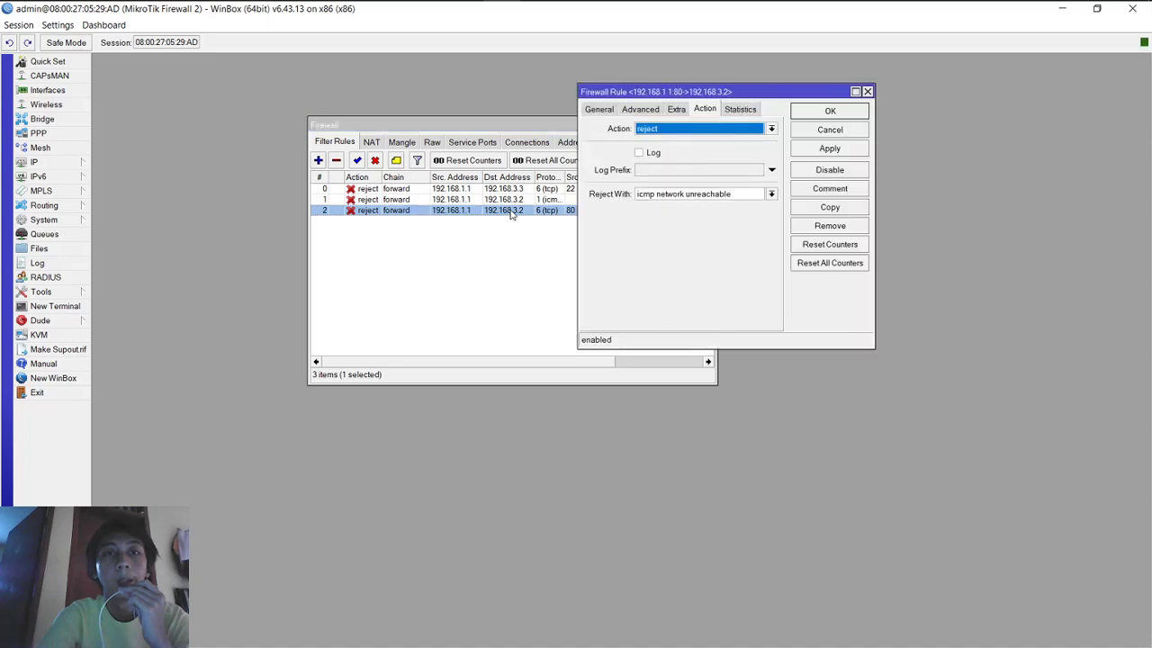
click(609, 111)
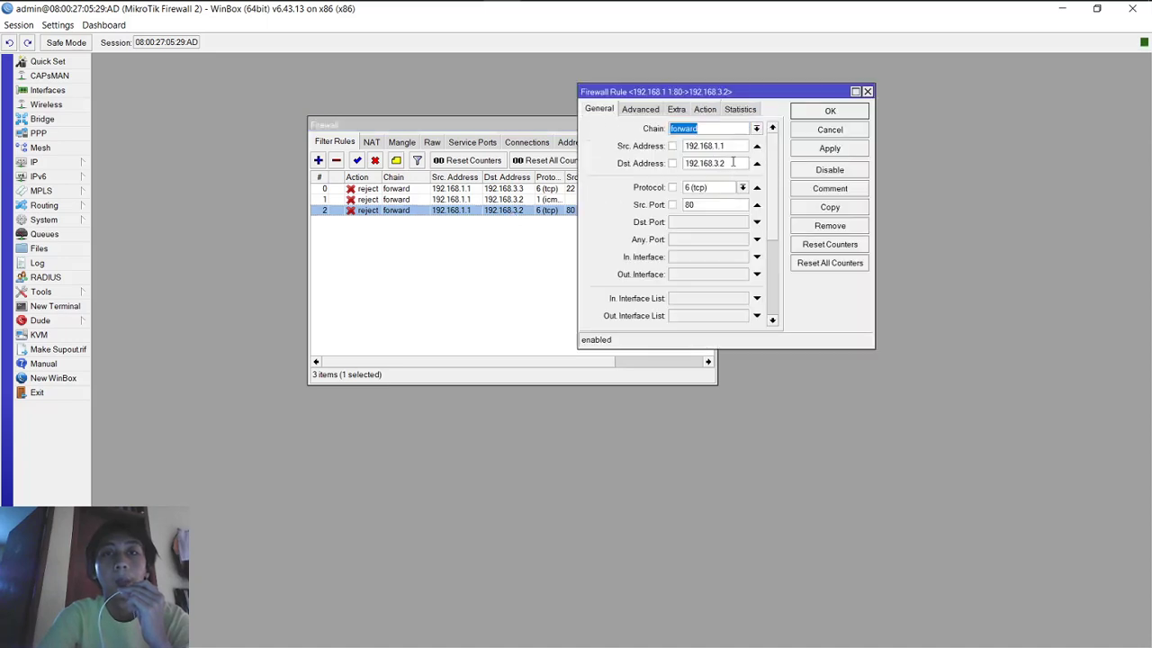
click(733, 162)
key(BackSpace)
key(BackSpace)
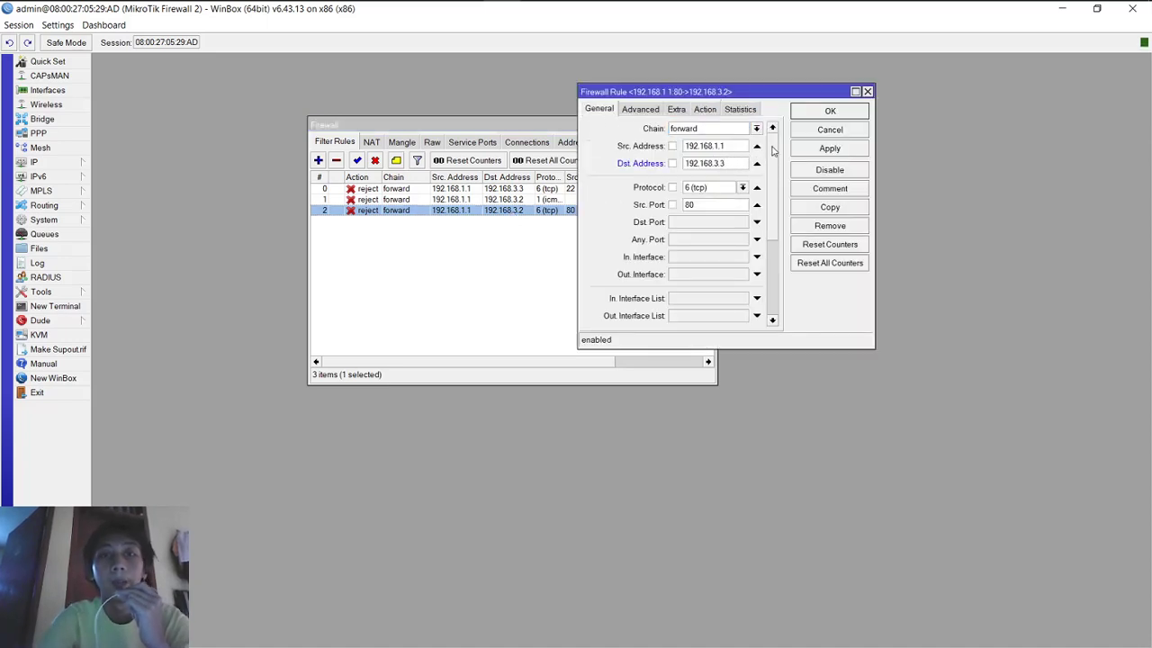
text(.3)
click(851, 148)
click(841, 112)
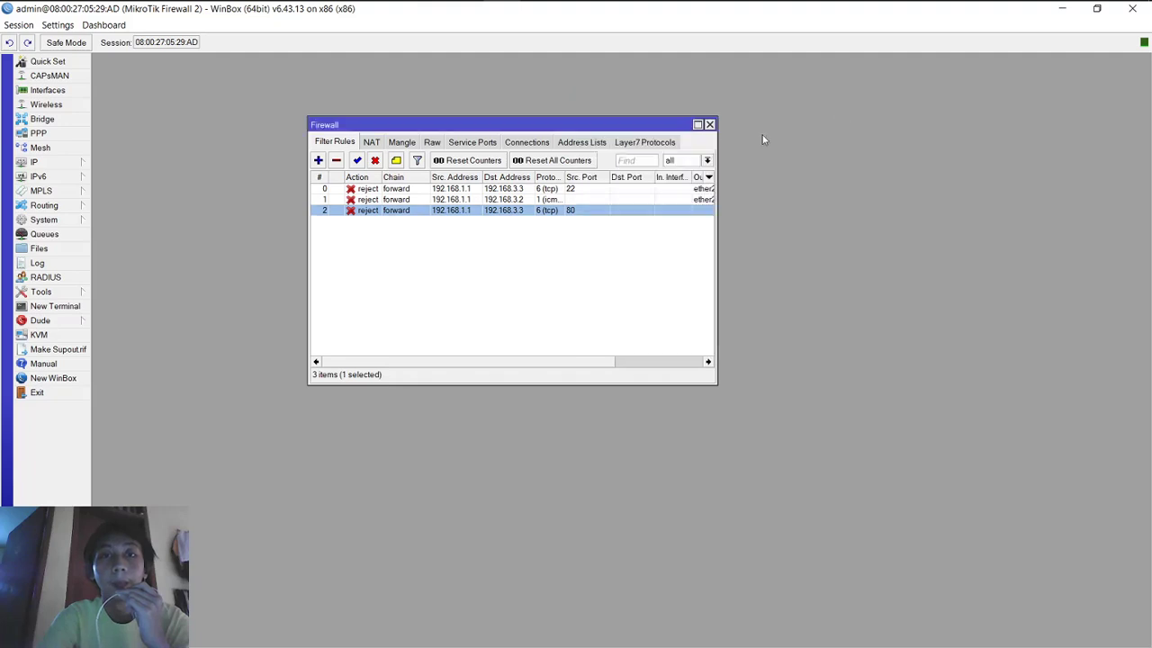
Step: Change the ICMP rule's destination address to 192.168.3.3 as well
double_click(593, 200)
click(745, 163)
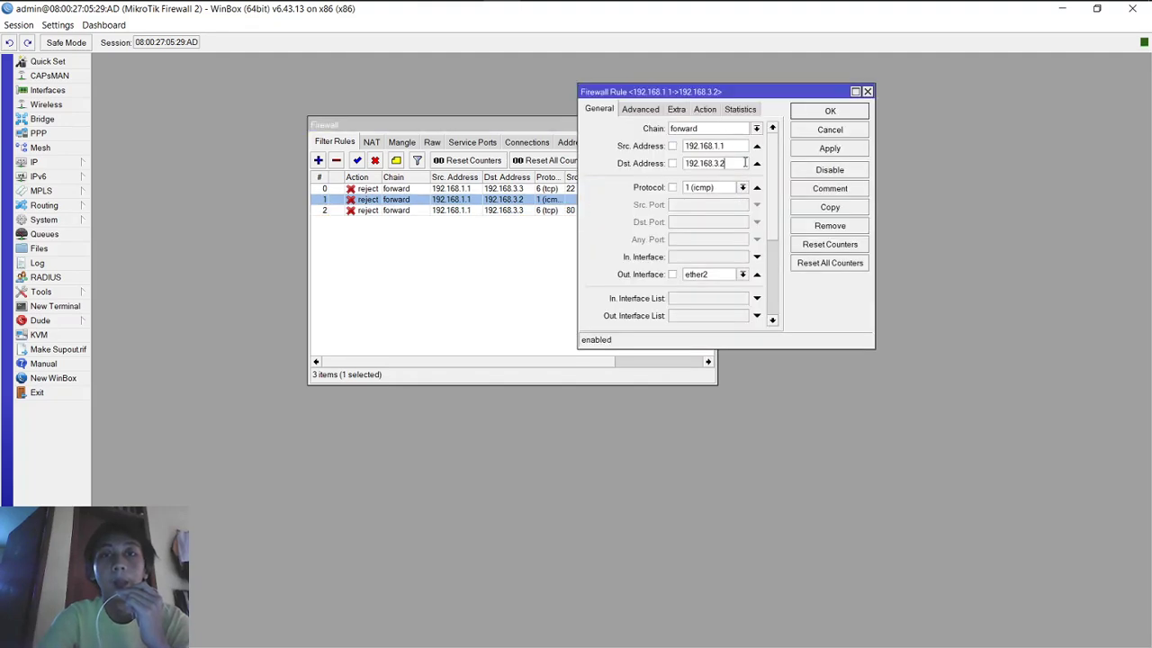
key(BackSpace)
text(3)
click(829, 149)
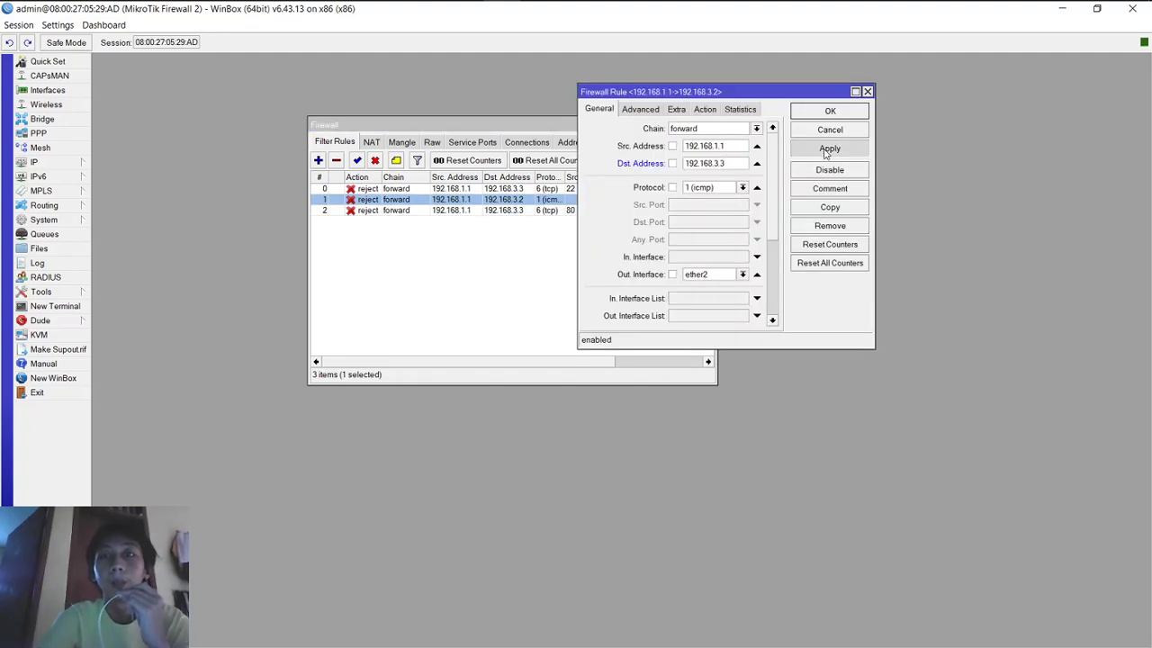
click(830, 116)
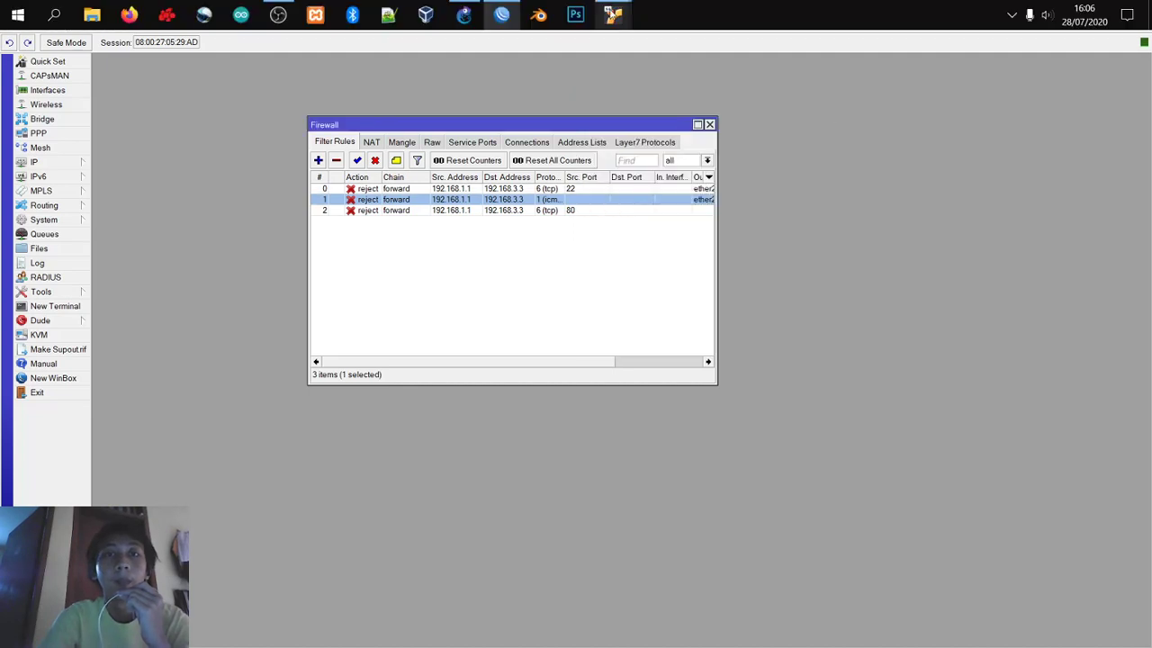
Step: In the Debian VM, close Iceweasel and relaunch it from the Applications menu
mouse_move(613, 13)
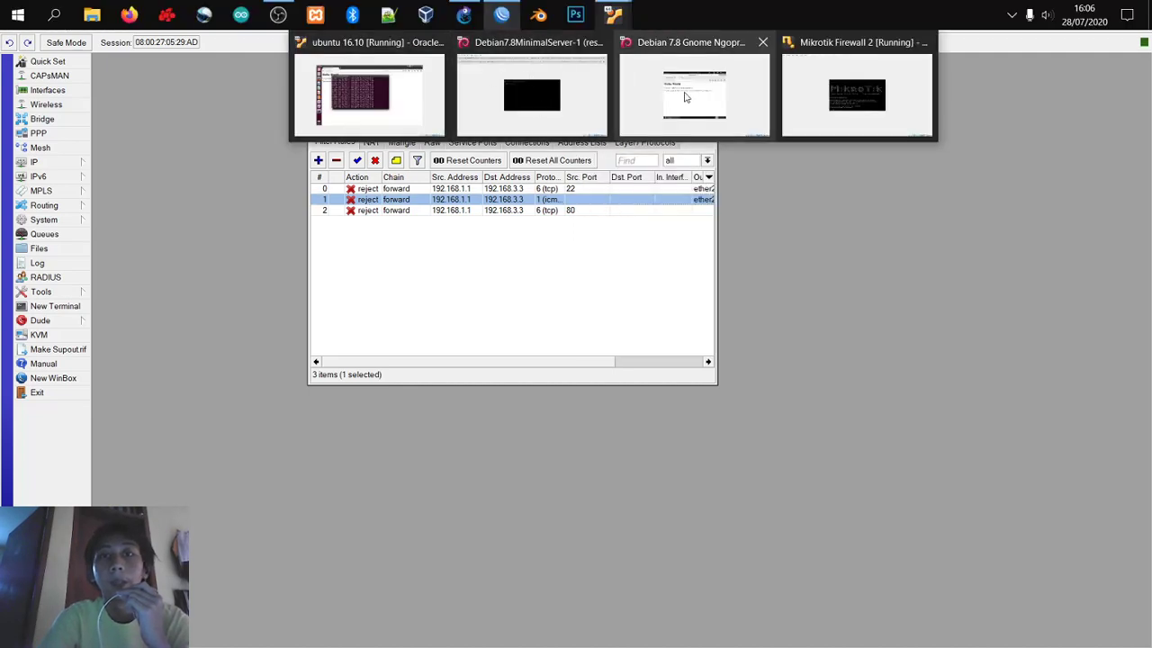
click(686, 97)
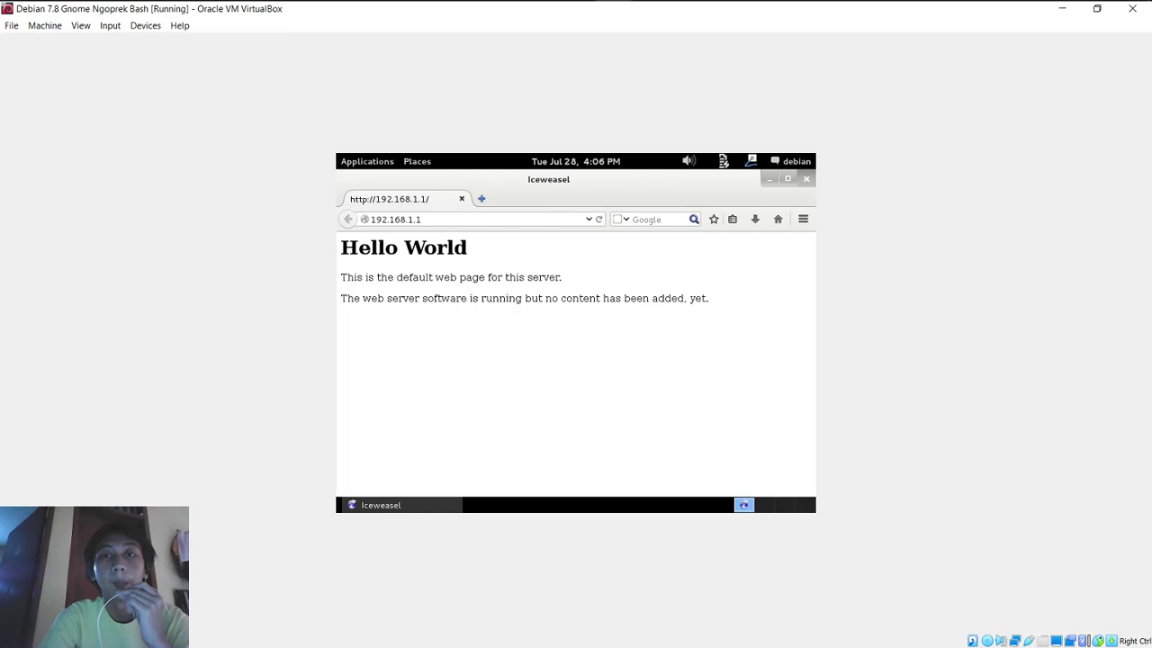
click(806, 179)
click(369, 165)
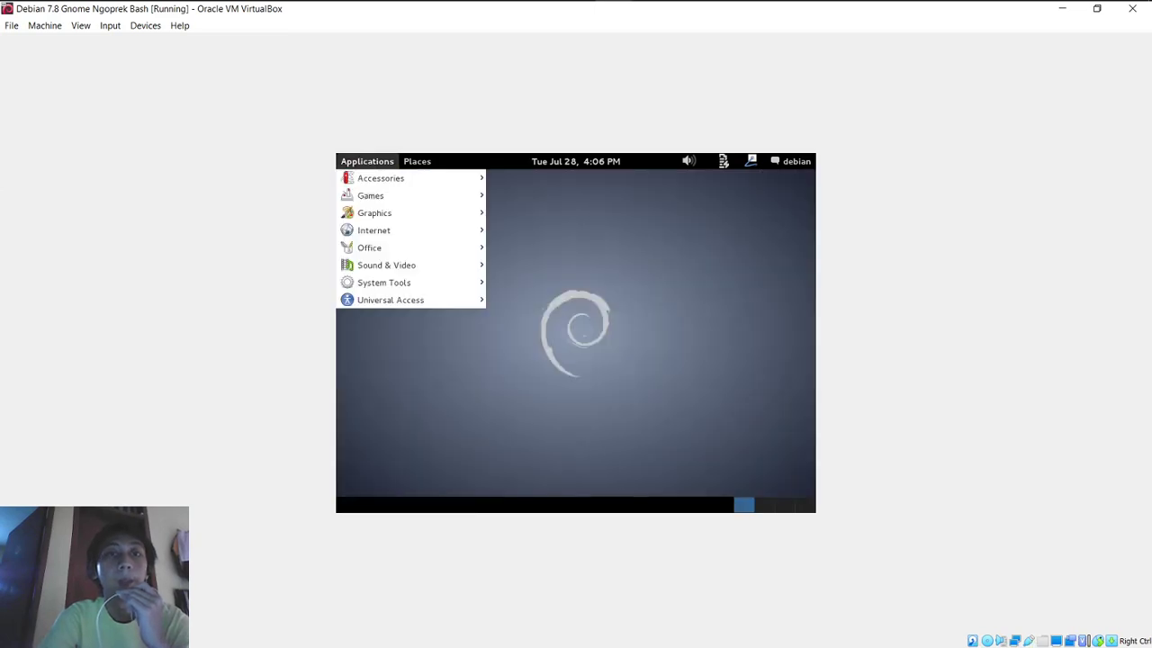
mouse_move(398, 229)
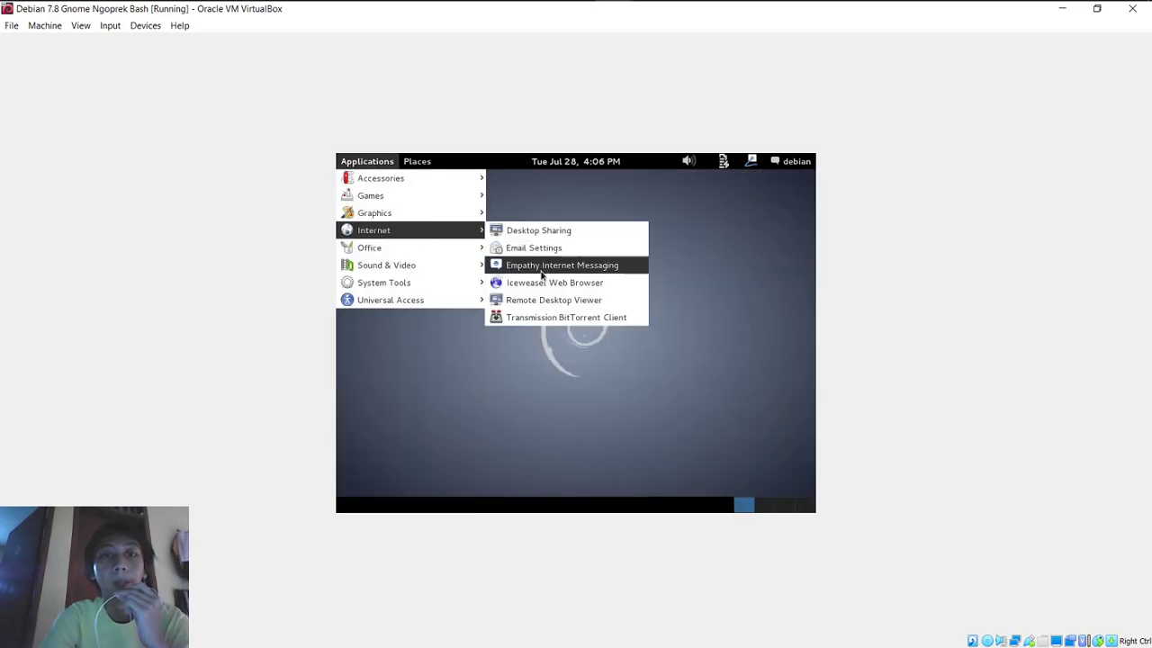
click(540, 283)
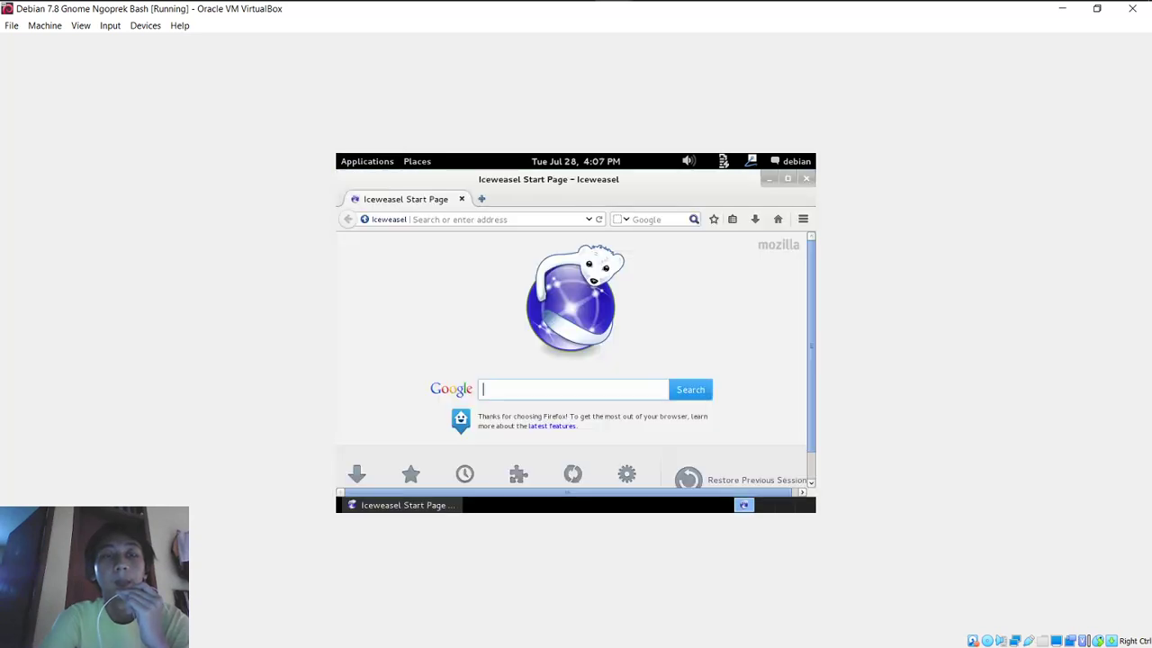
Step: Load 192.168.1.1 in the new Iceweasel window, then minimize the browser
click(499, 216)
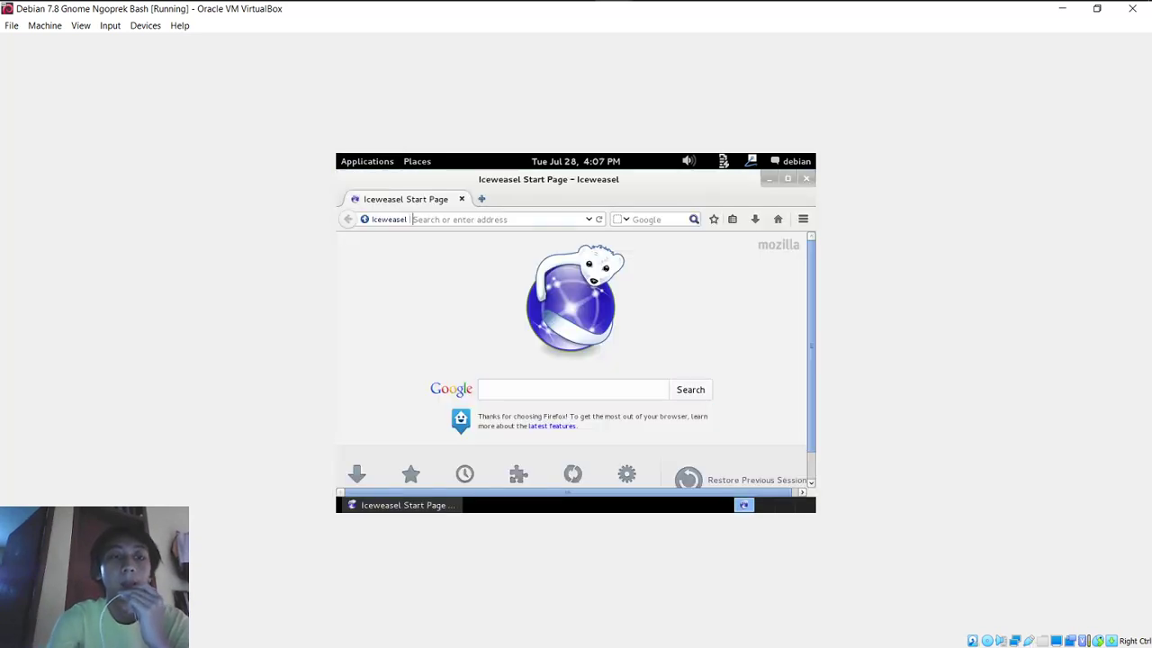
text(192.1)
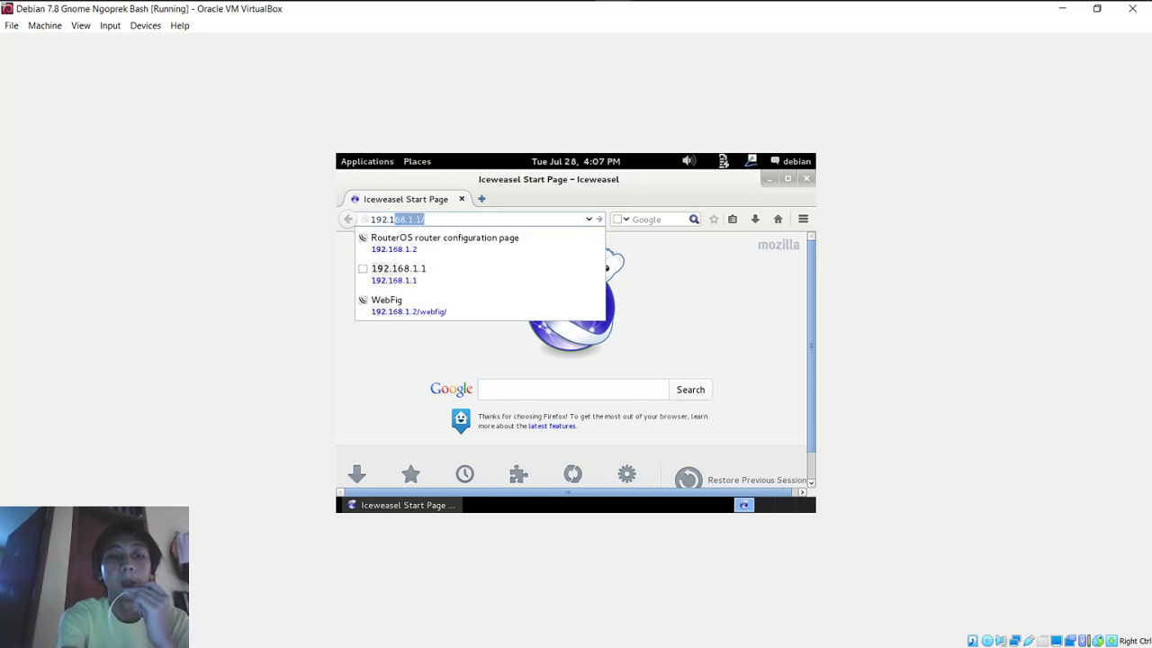
text(68)
key(Return)
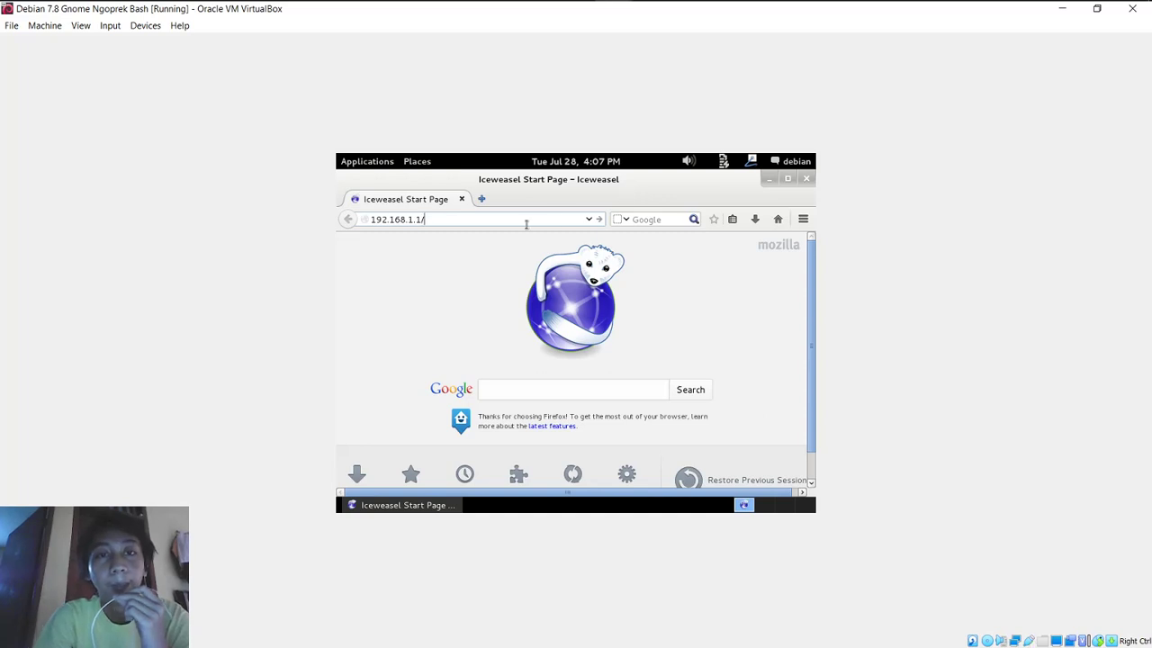
key(Return)
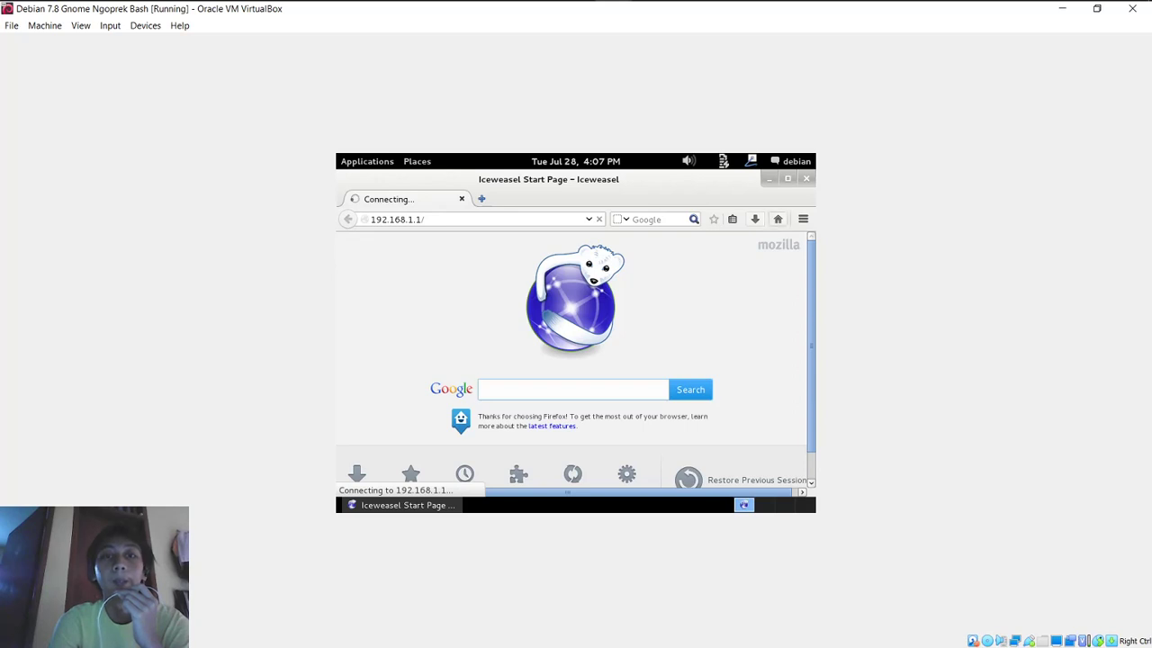
click(770, 178)
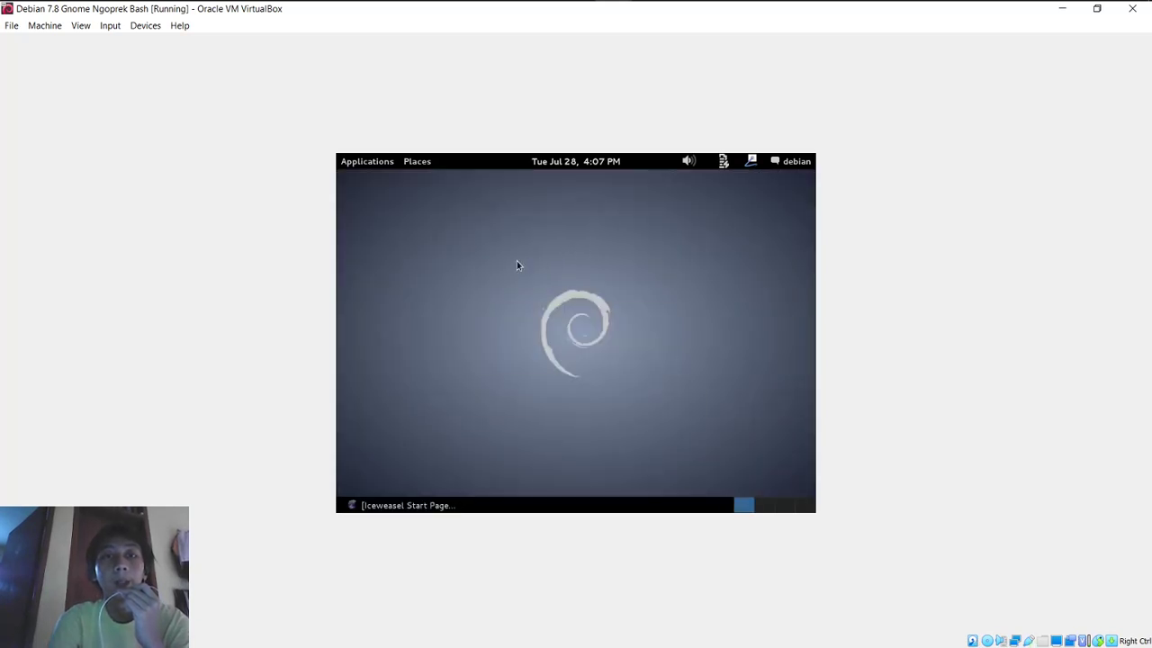
click(364, 163)
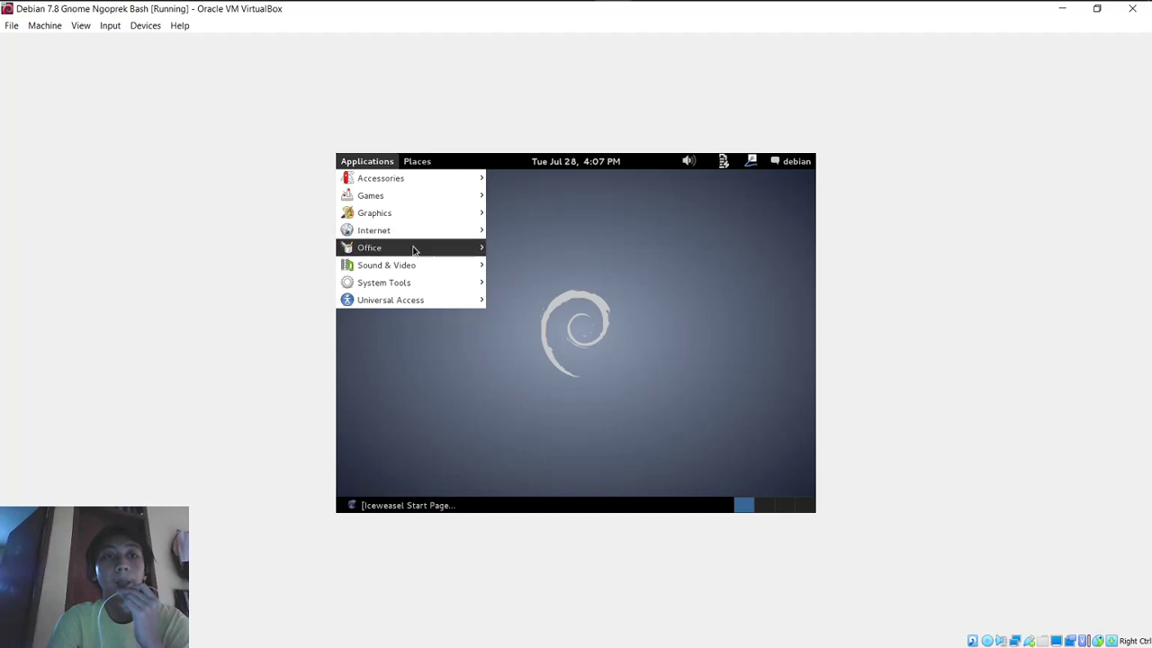
mouse_move(423, 233)
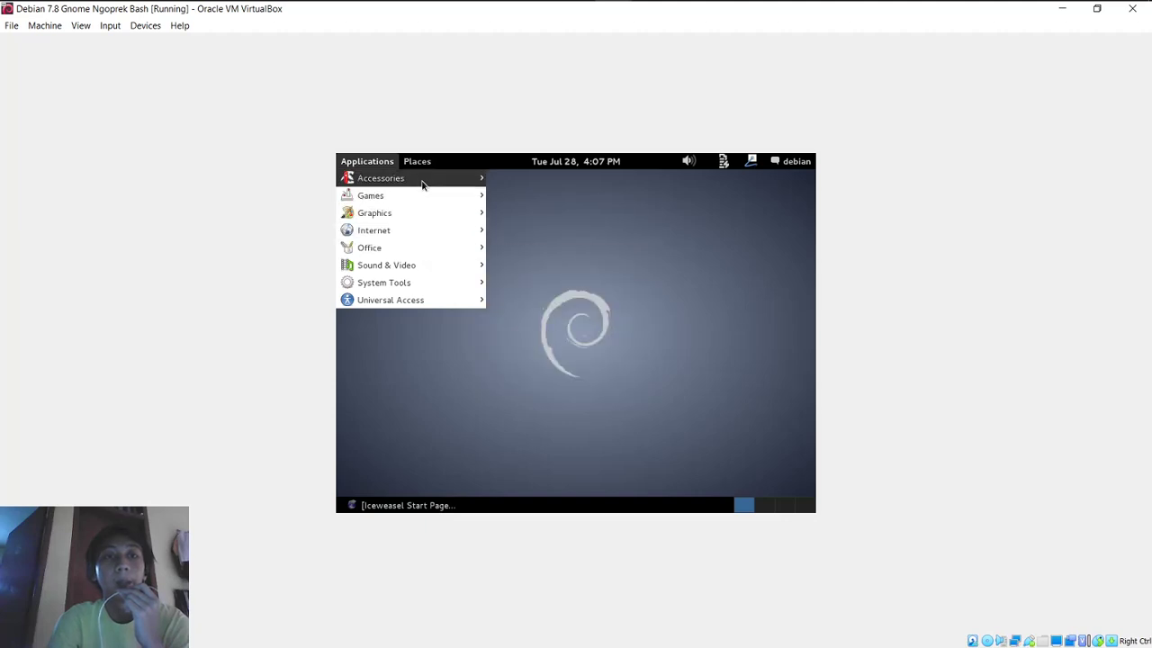
mouse_move(424, 181)
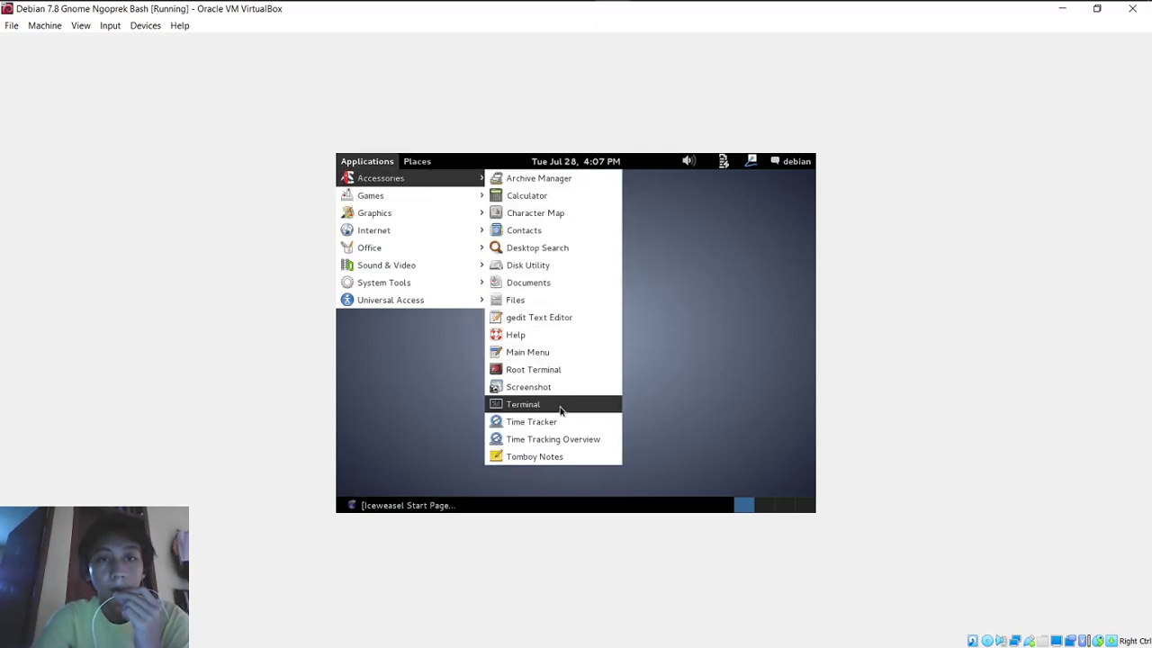
click(558, 409)
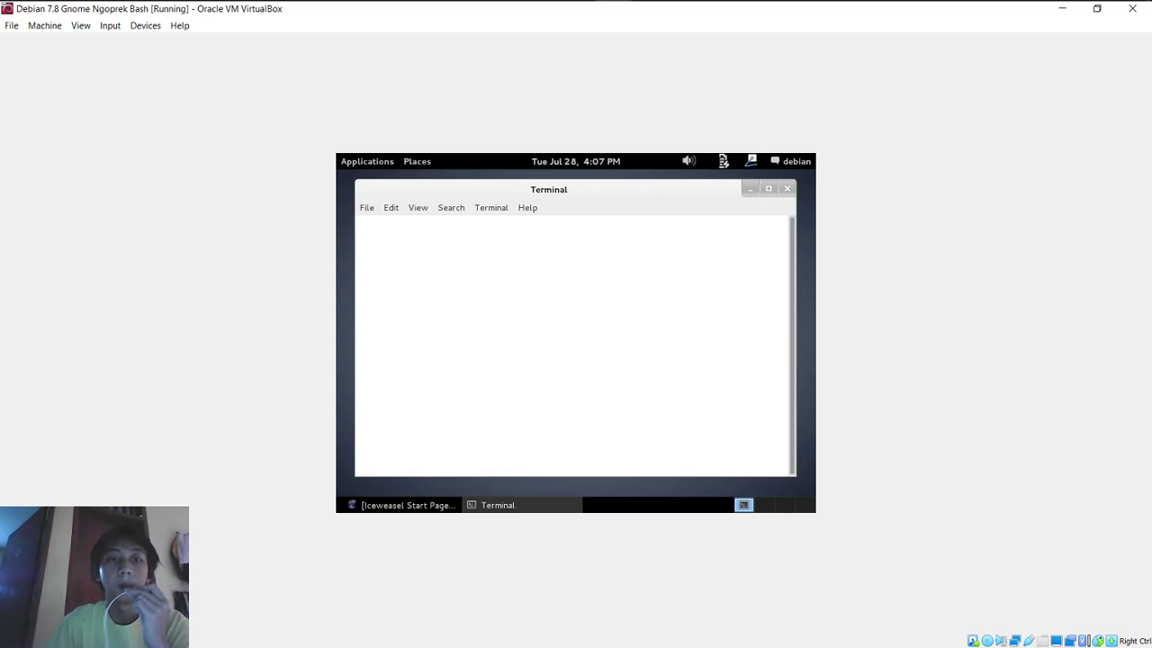
text(h )
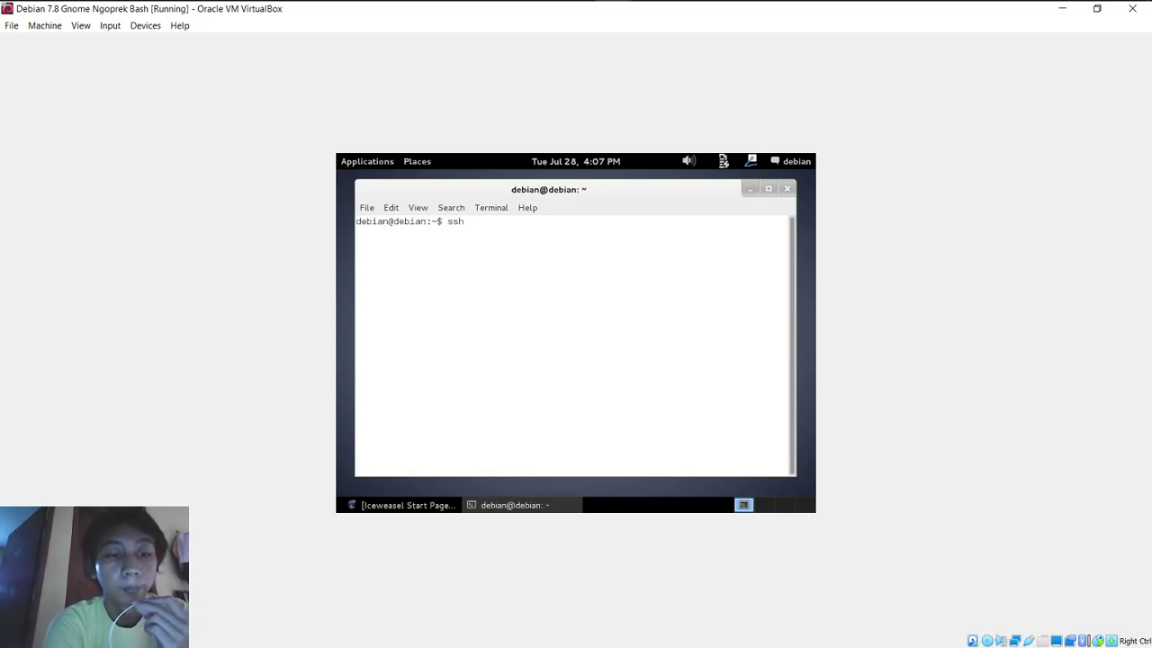
text(debia)
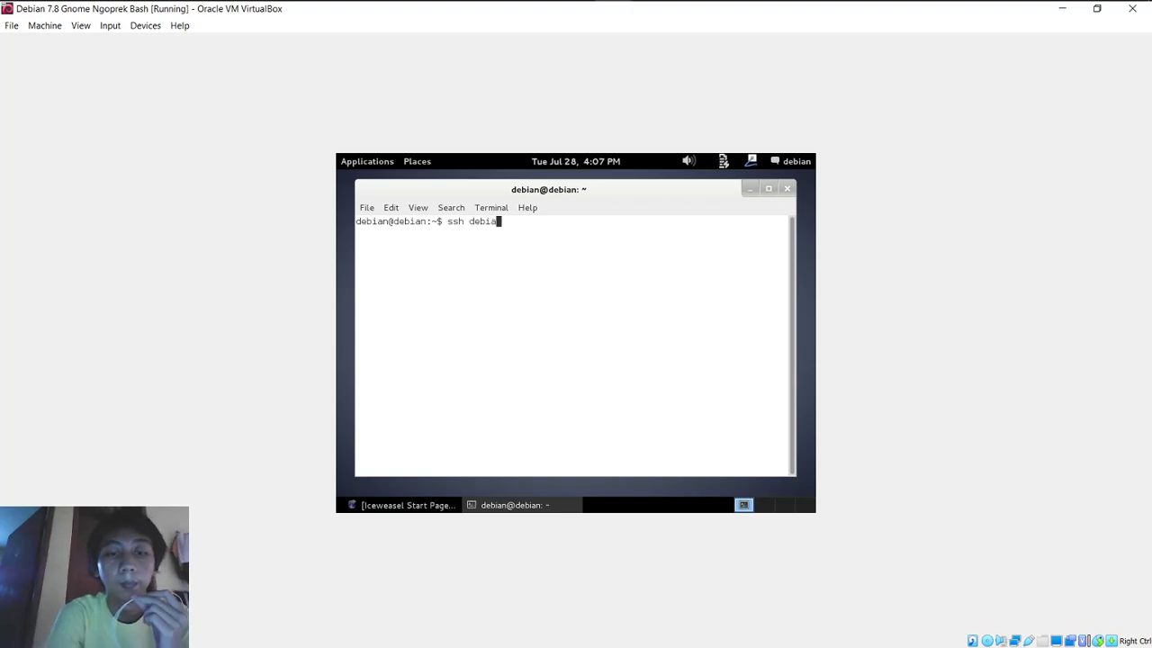
text(n@)
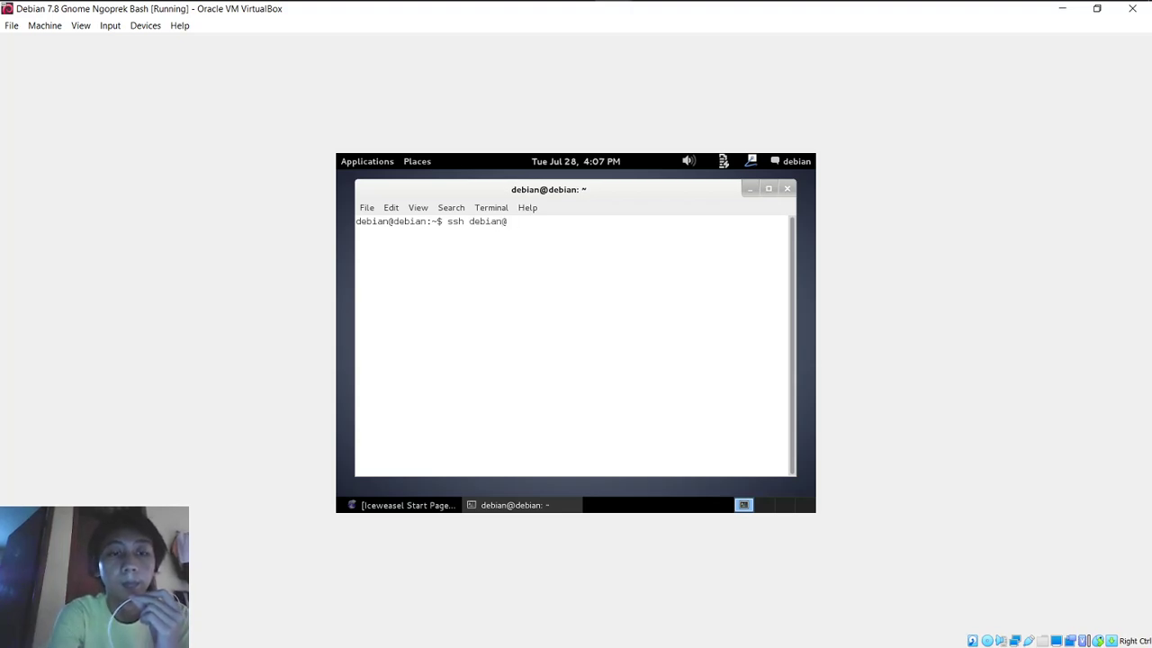
text(192.1)
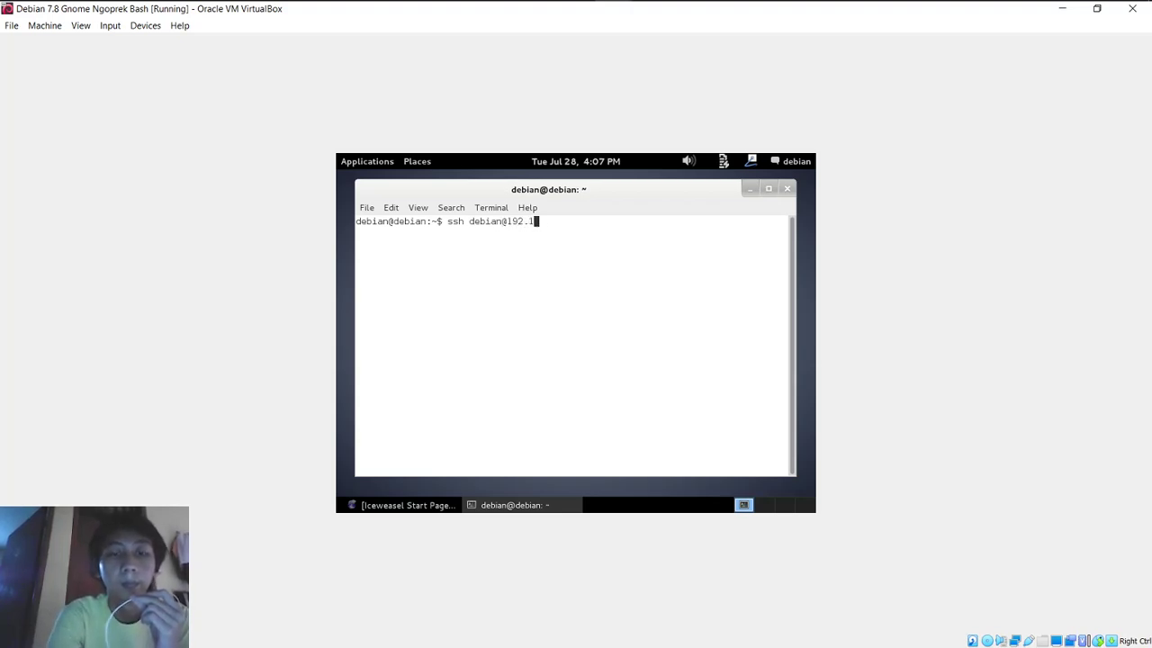
text(68.1.1)
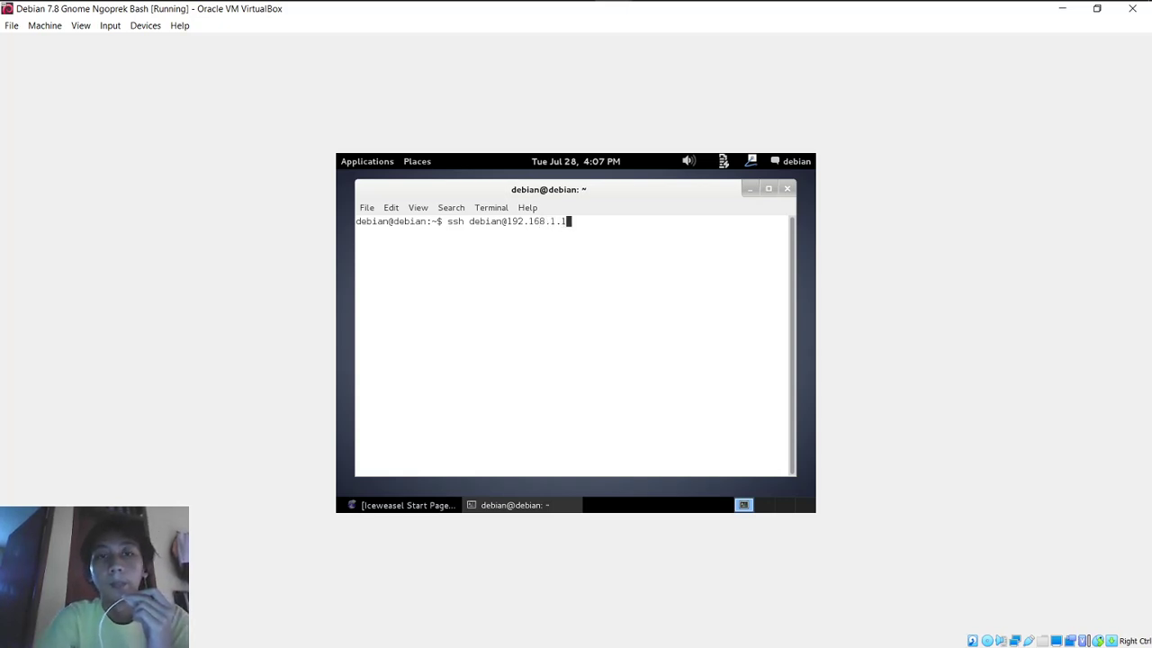
key(Return)
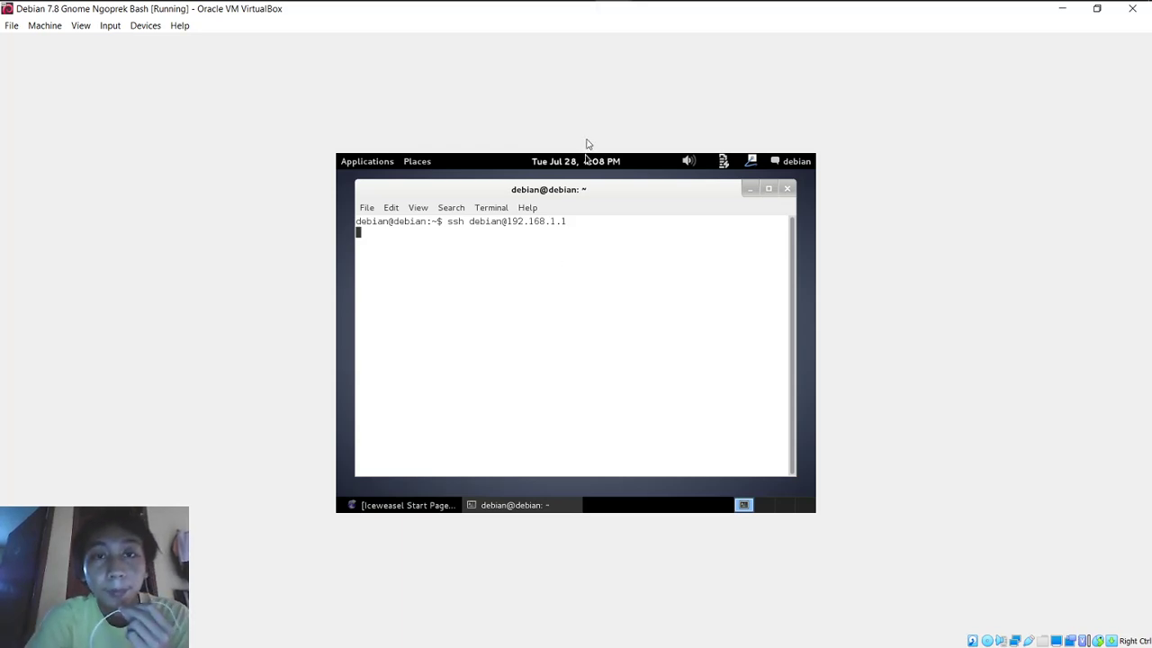
click(751, 189)
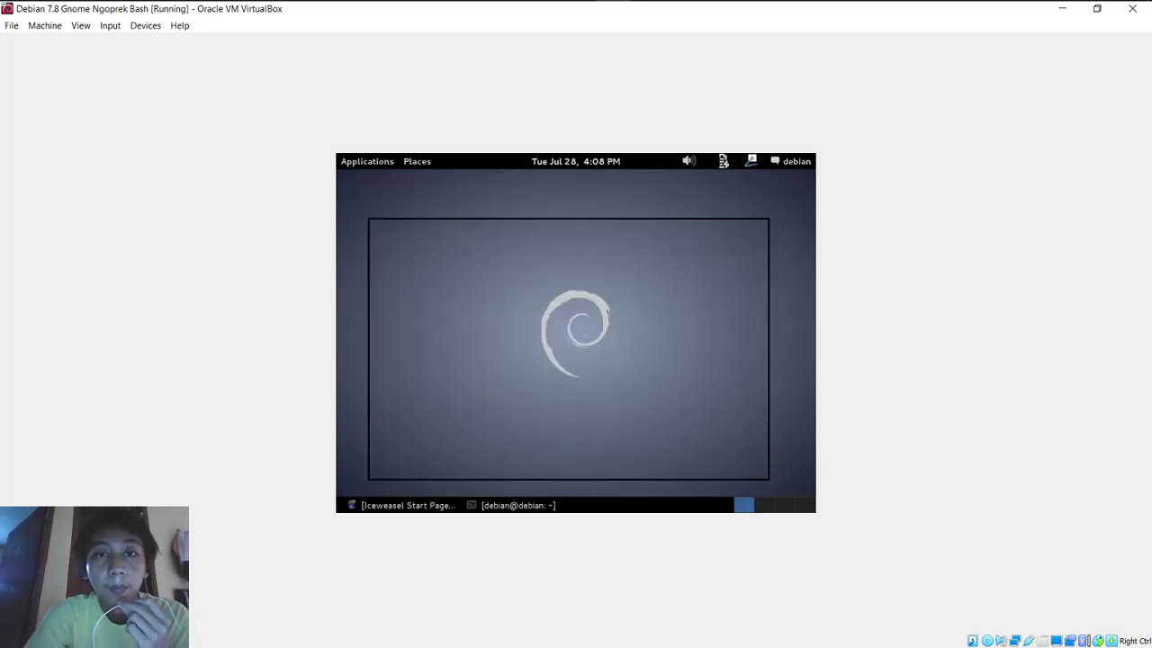
Step: Open a second terminal, run ping 192.168.1.1, then minimize it
click(367, 164)
mouse_move(438, 213)
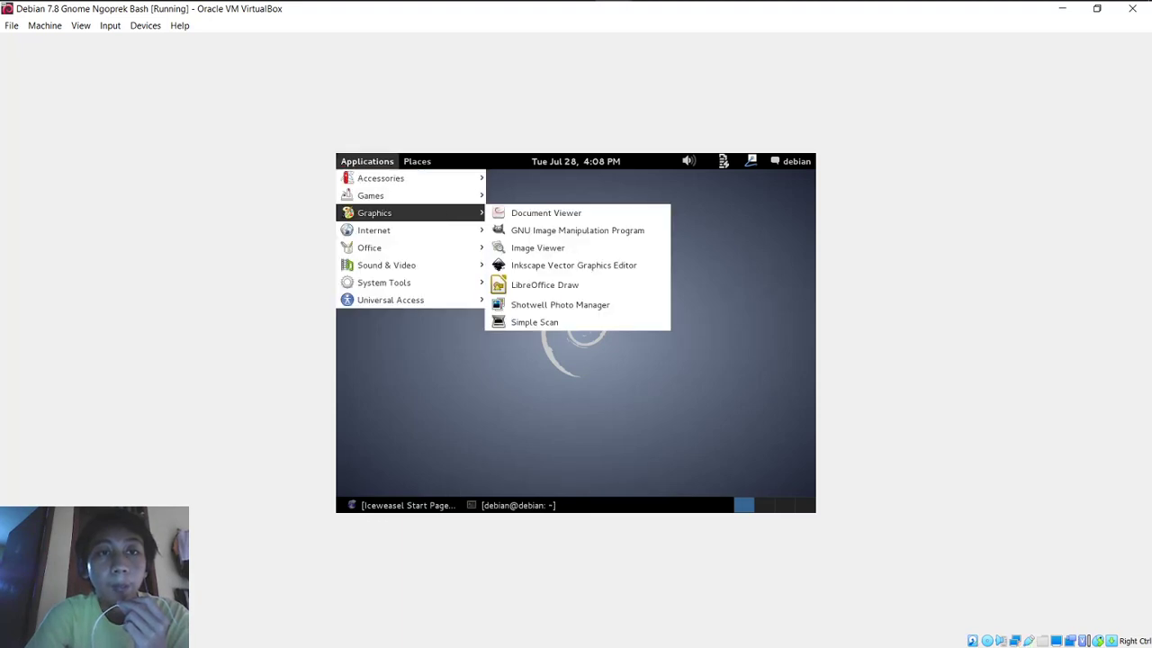
mouse_move(465, 180)
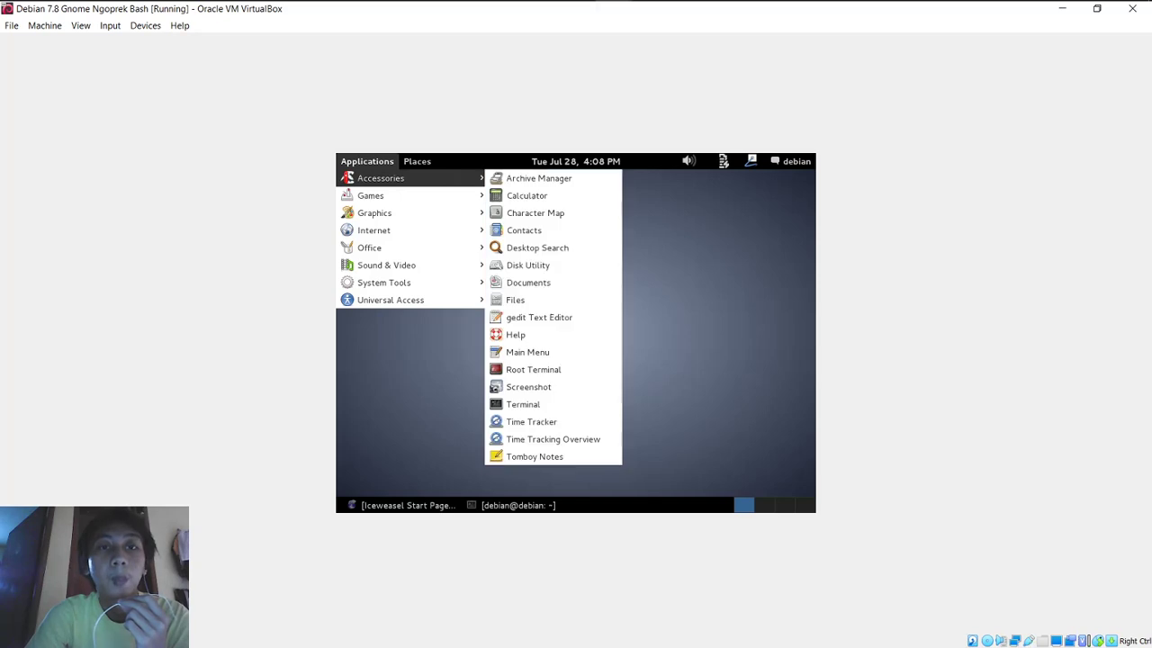
click(586, 402)
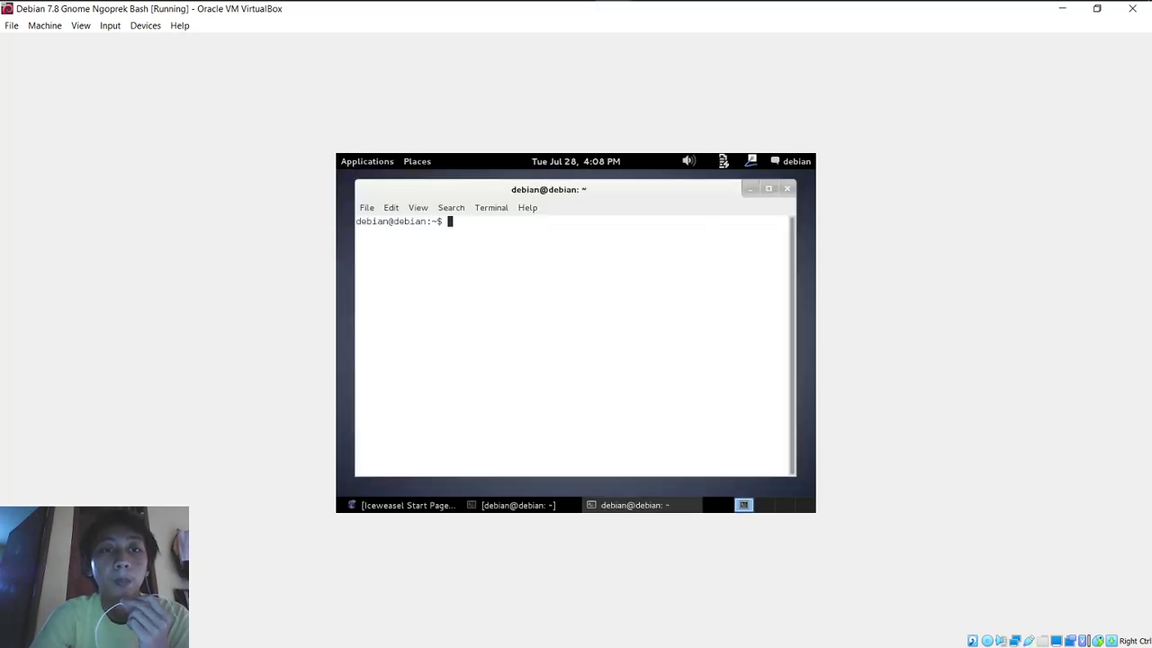
text(ping 19)
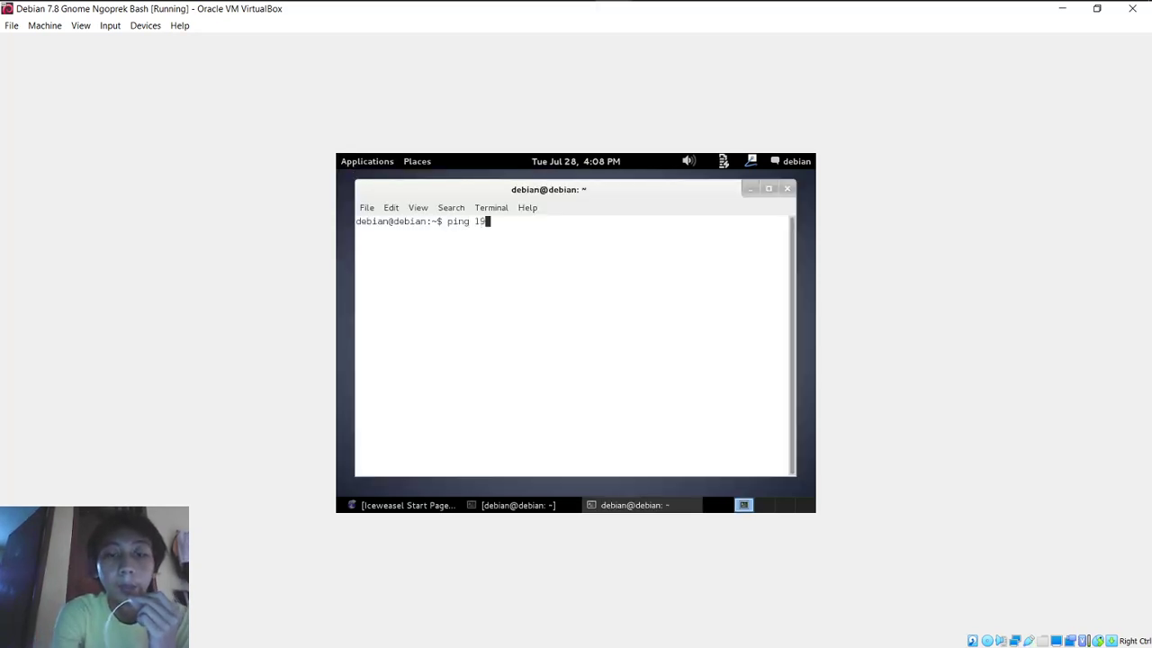
text(2.168)
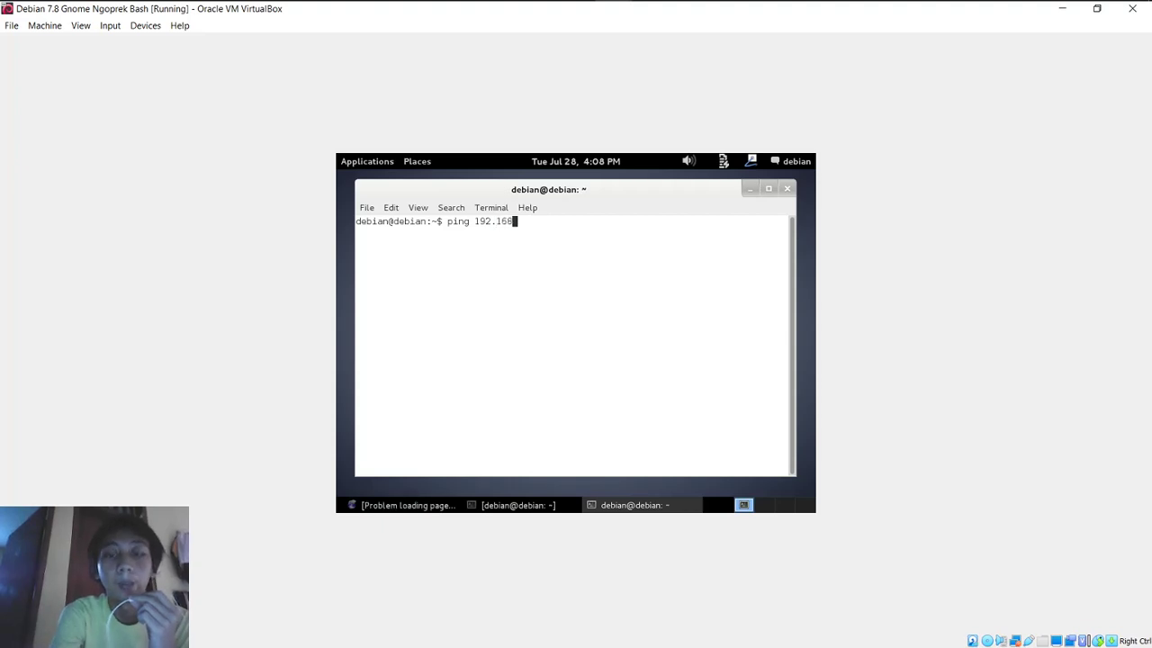
text(.1.1)
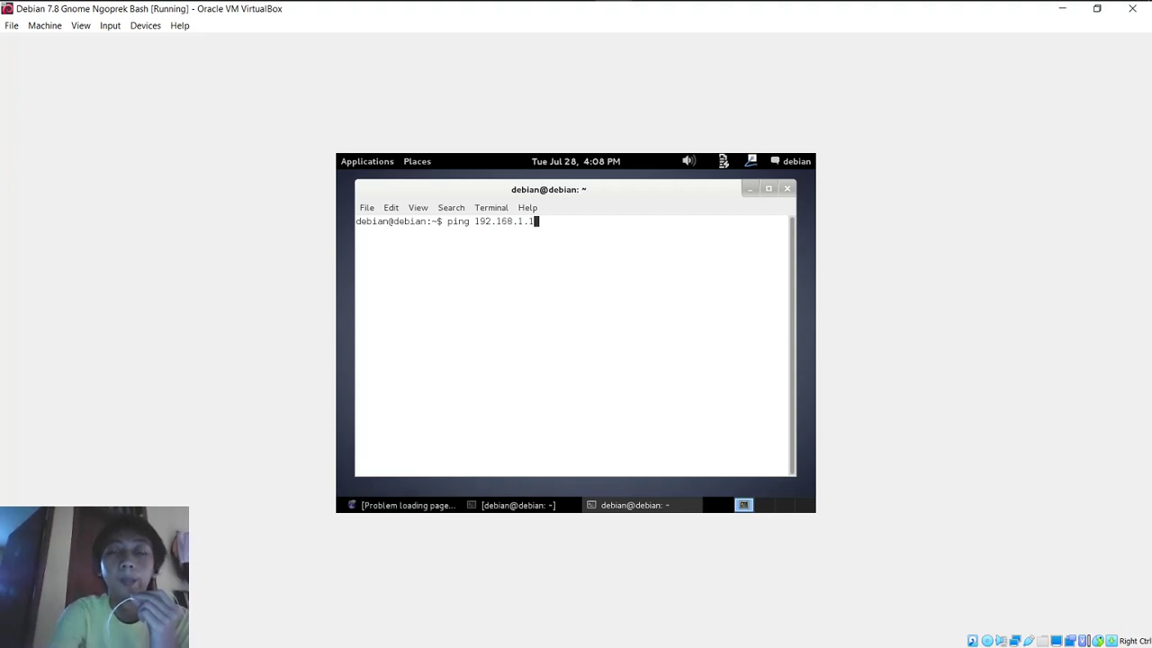
key(Return)
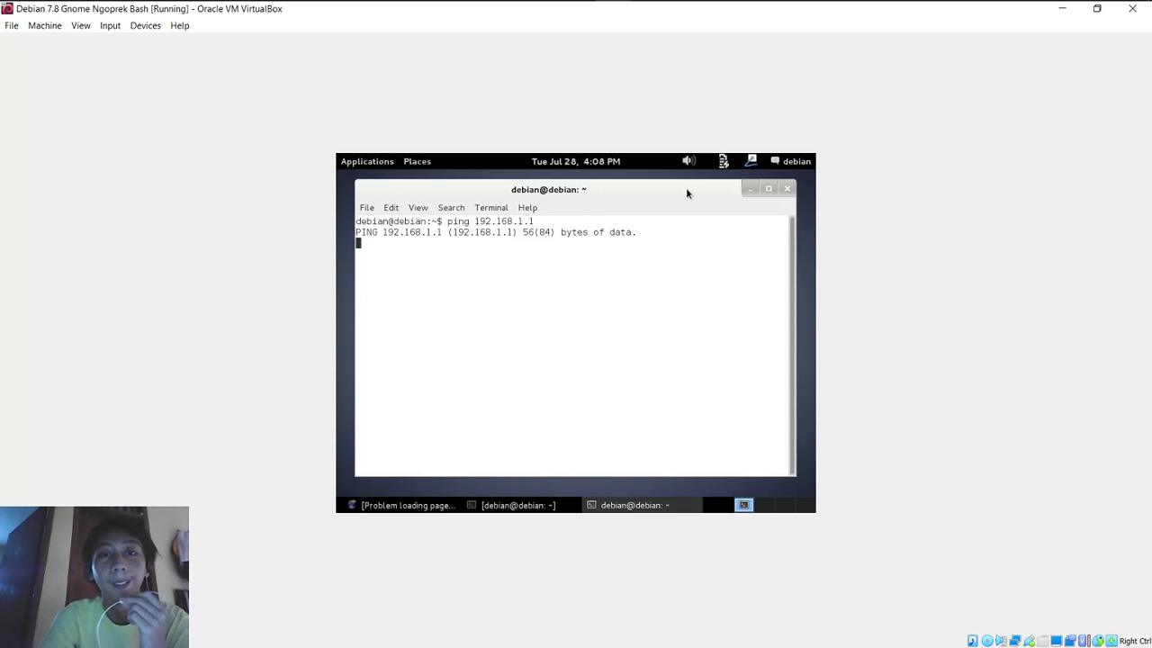
click(750, 189)
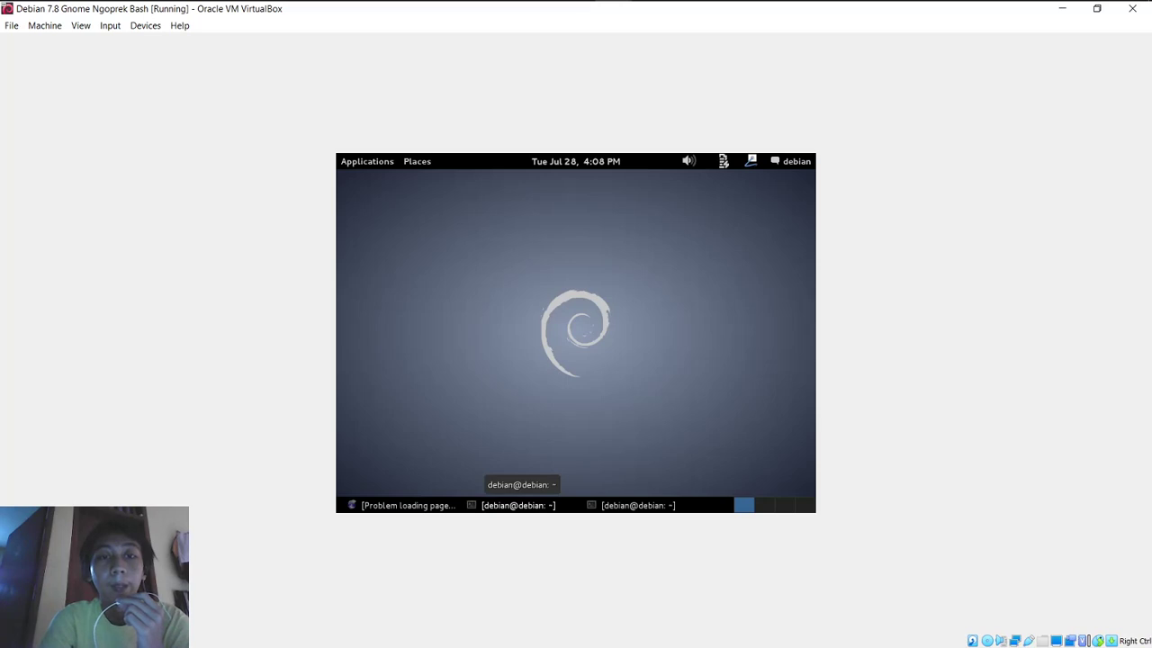
Step: Check Iceweasel's timeout page for 192.168.1.1 and rerun the ssh login in the first terminal
click(519, 504)
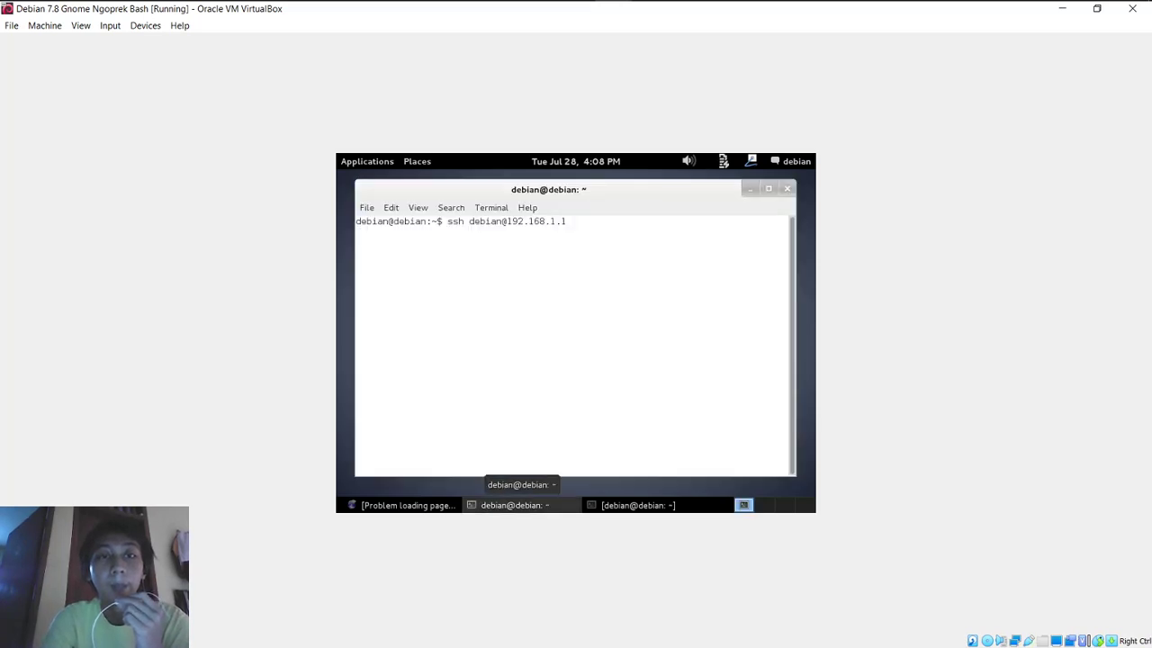
drag(535, 240, 356, 218)
click(443, 243)
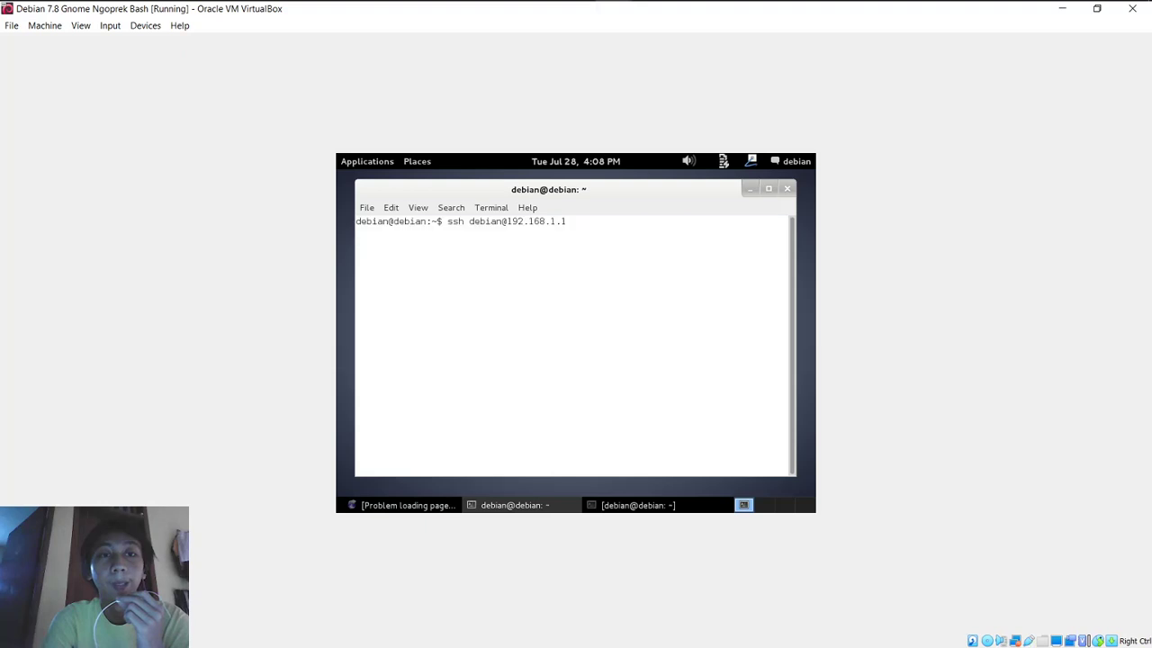
click(428, 506)
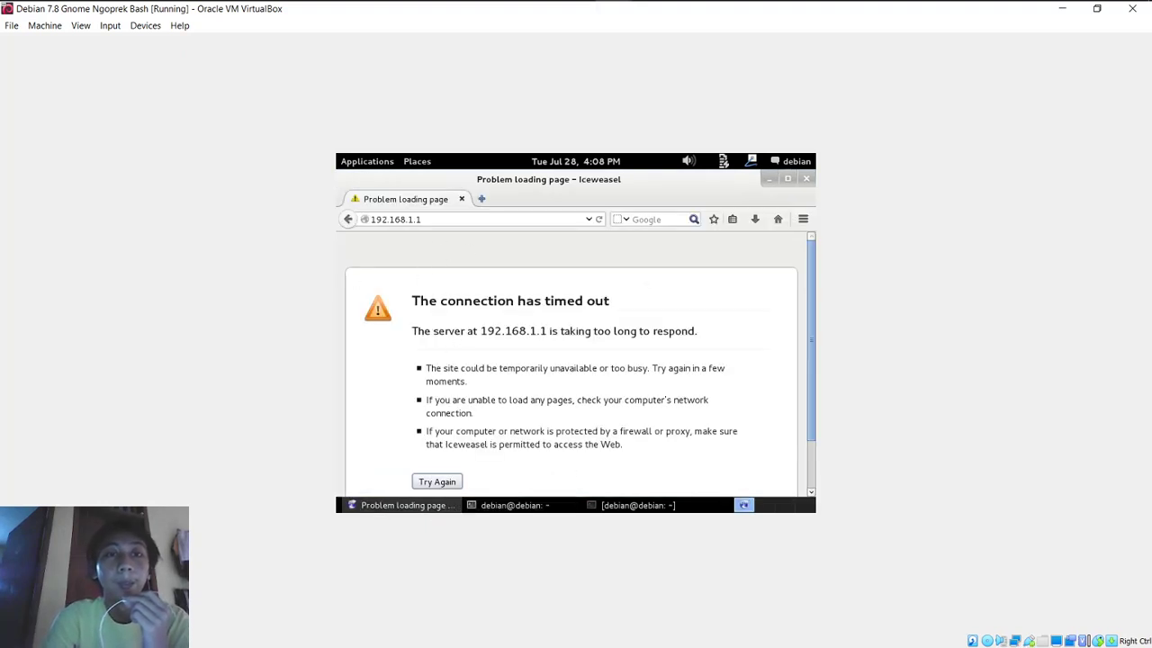
click(442, 221)
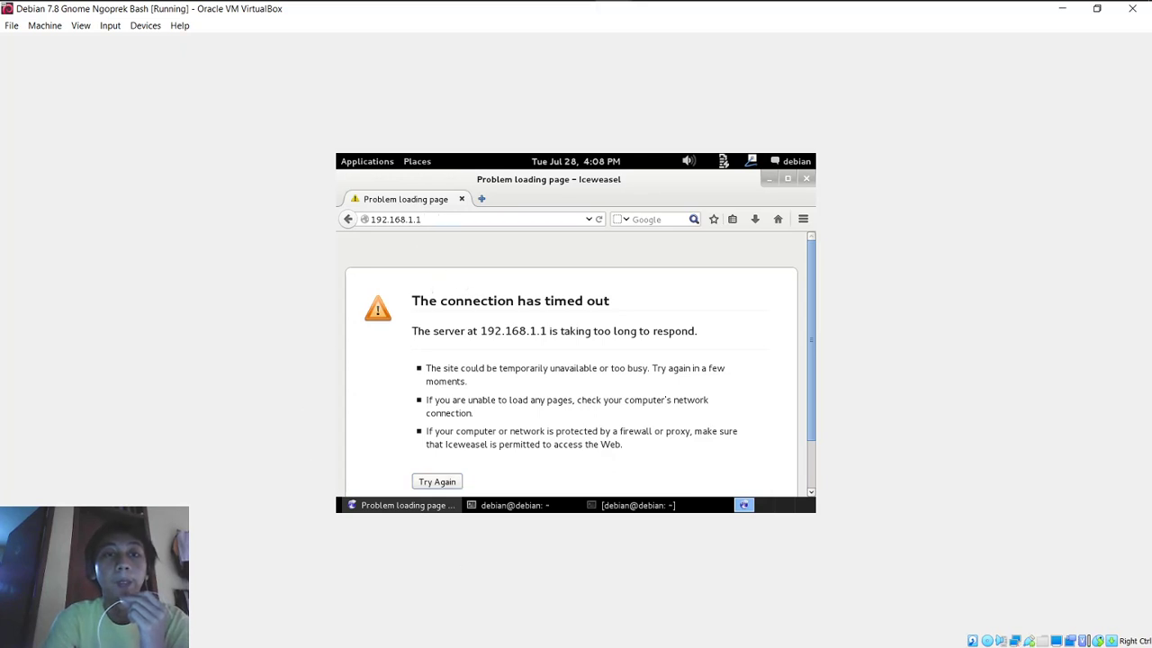
click(540, 505)
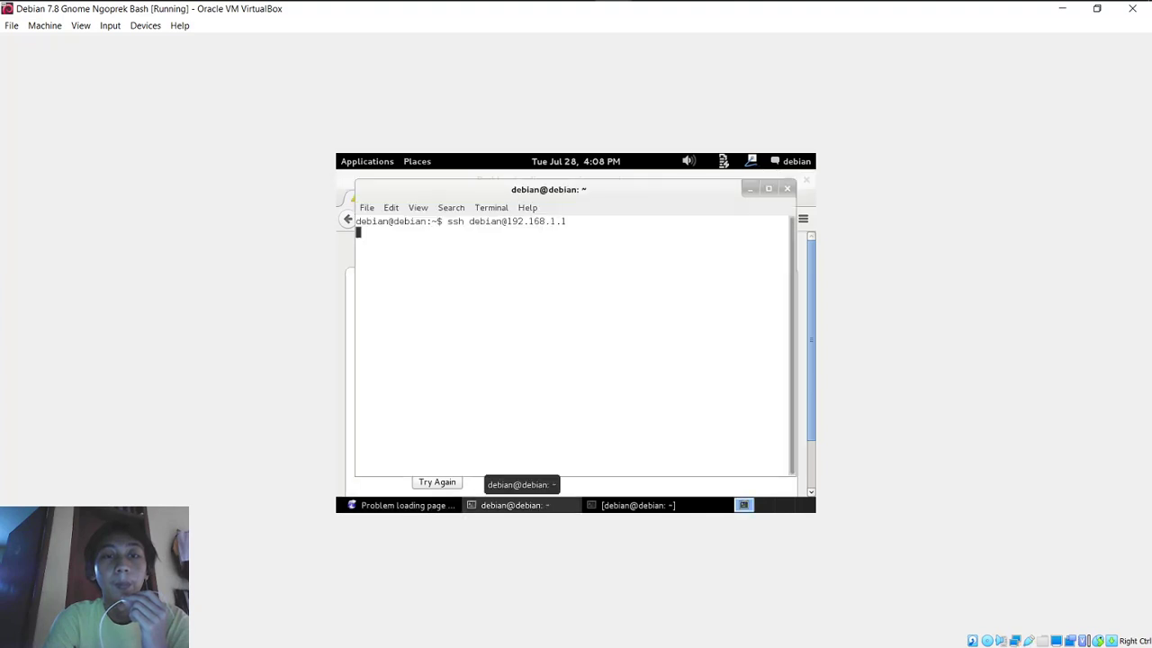
click(631, 505)
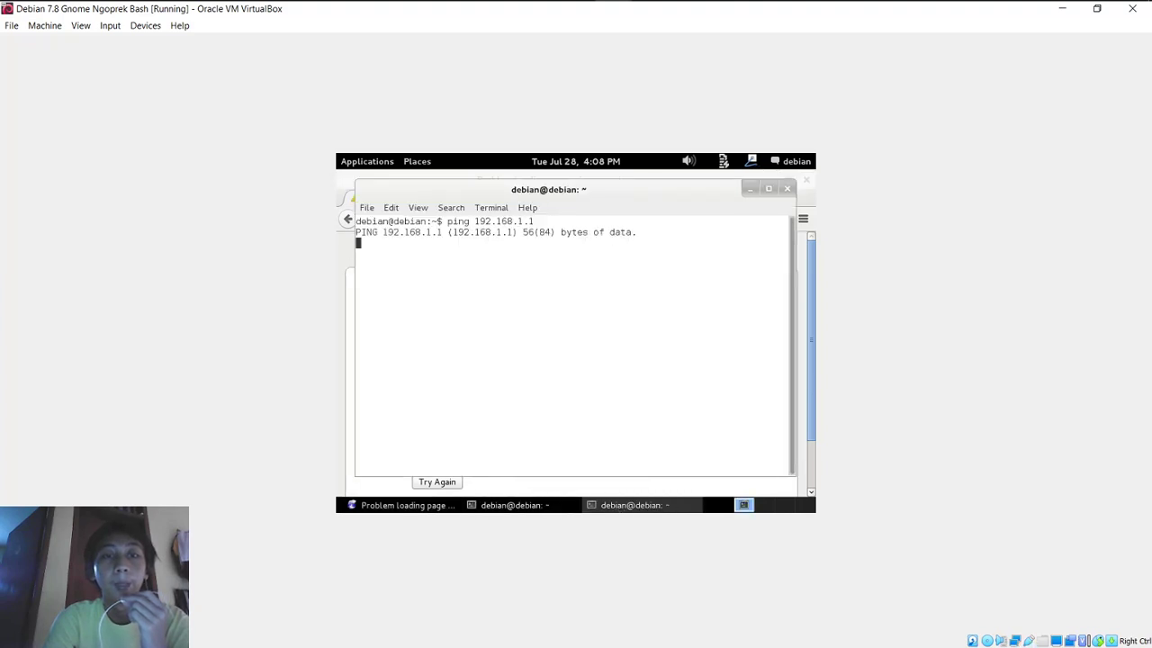
click(522, 505)
key(Return)
Step: Set rule 0 (TCP port 22) action to accept
mouse_move(571, 7)
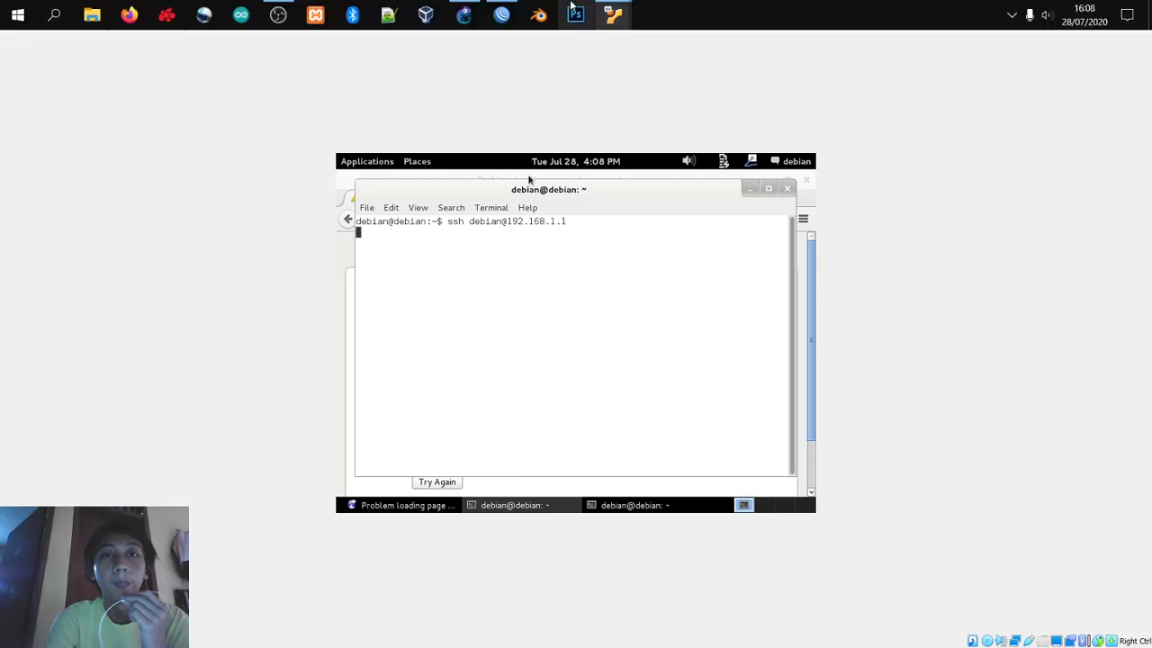
mouse_move(502, 14)
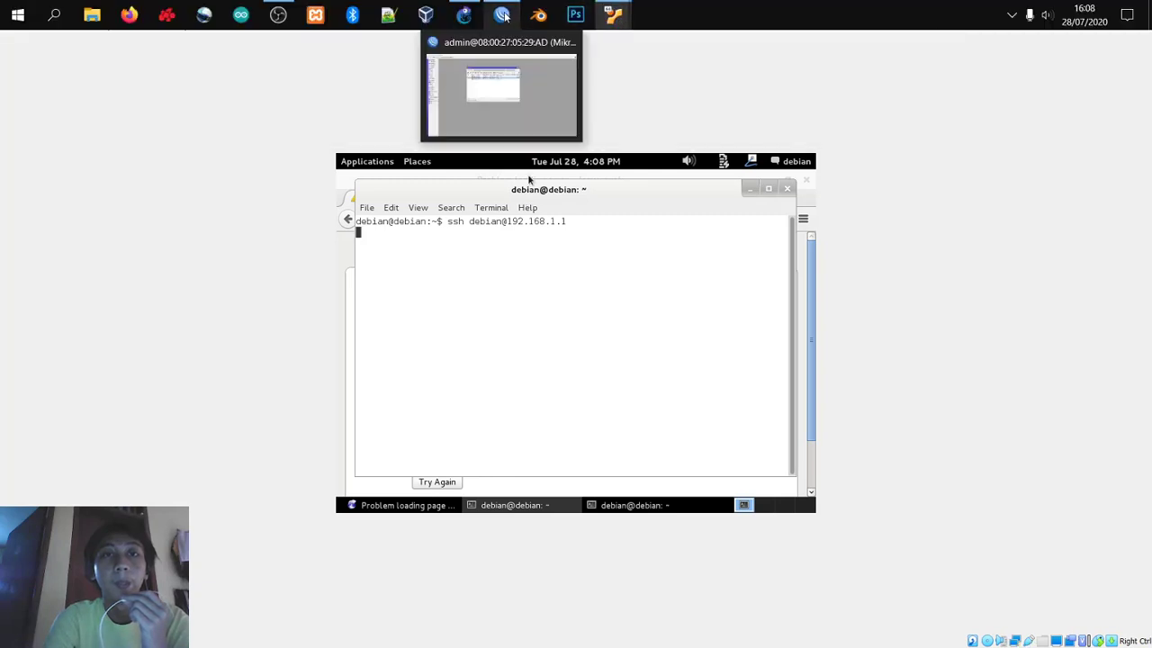
click(496, 64)
double_click(501, 188)
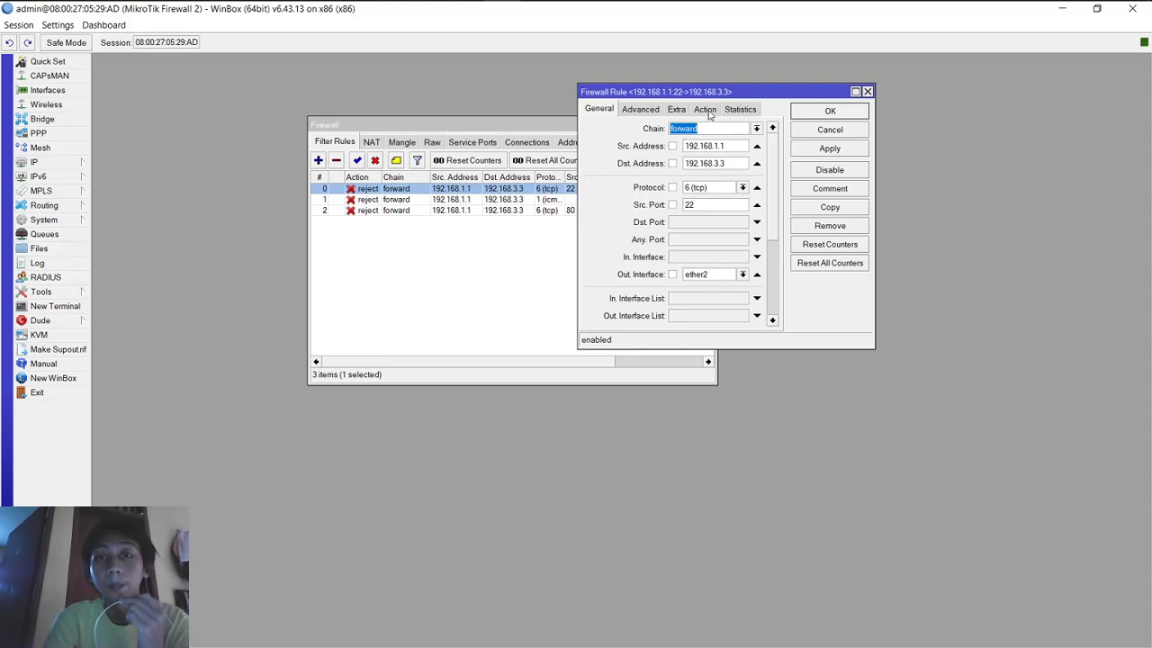
click(705, 110)
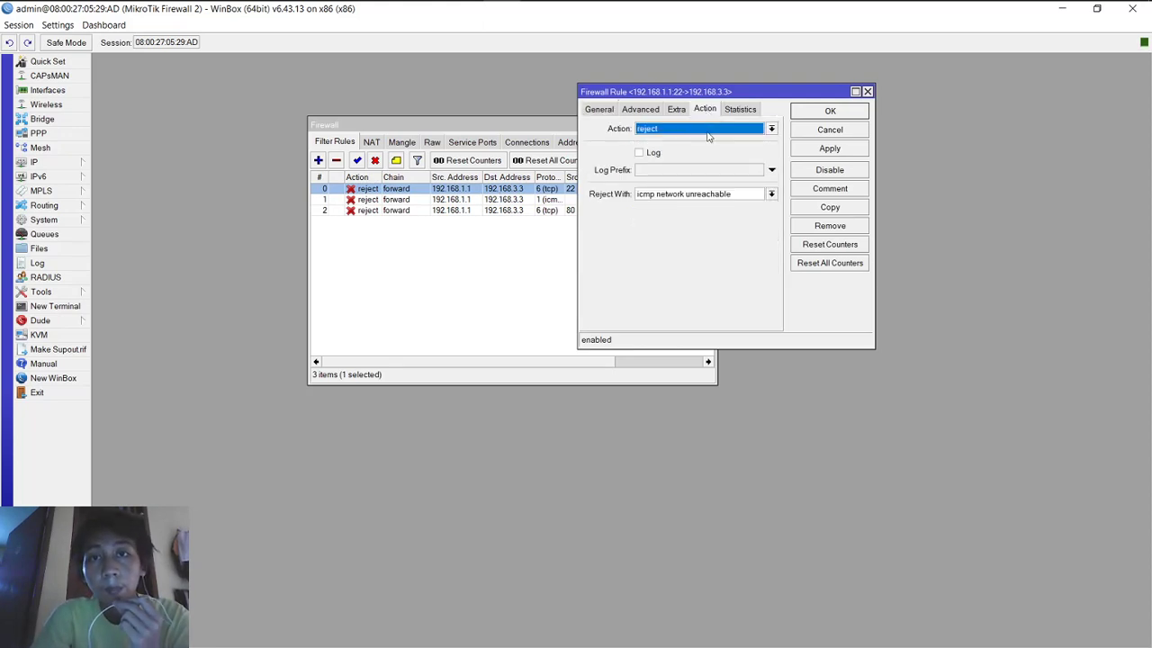
click(707, 128)
click(711, 146)
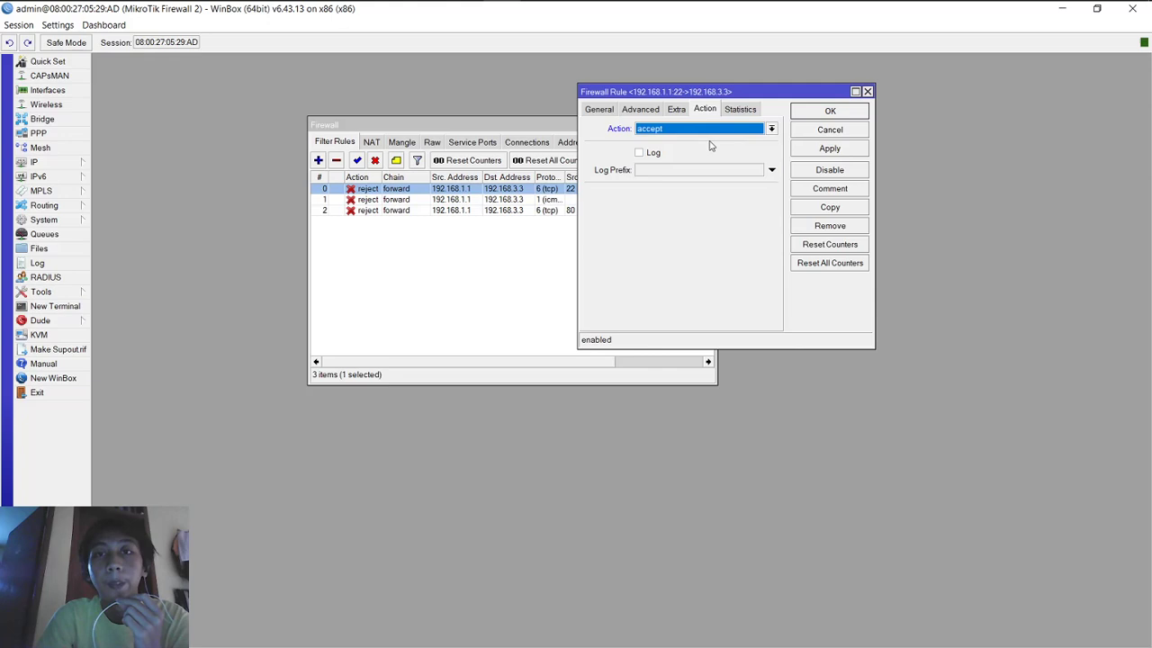
click(812, 148)
click(816, 111)
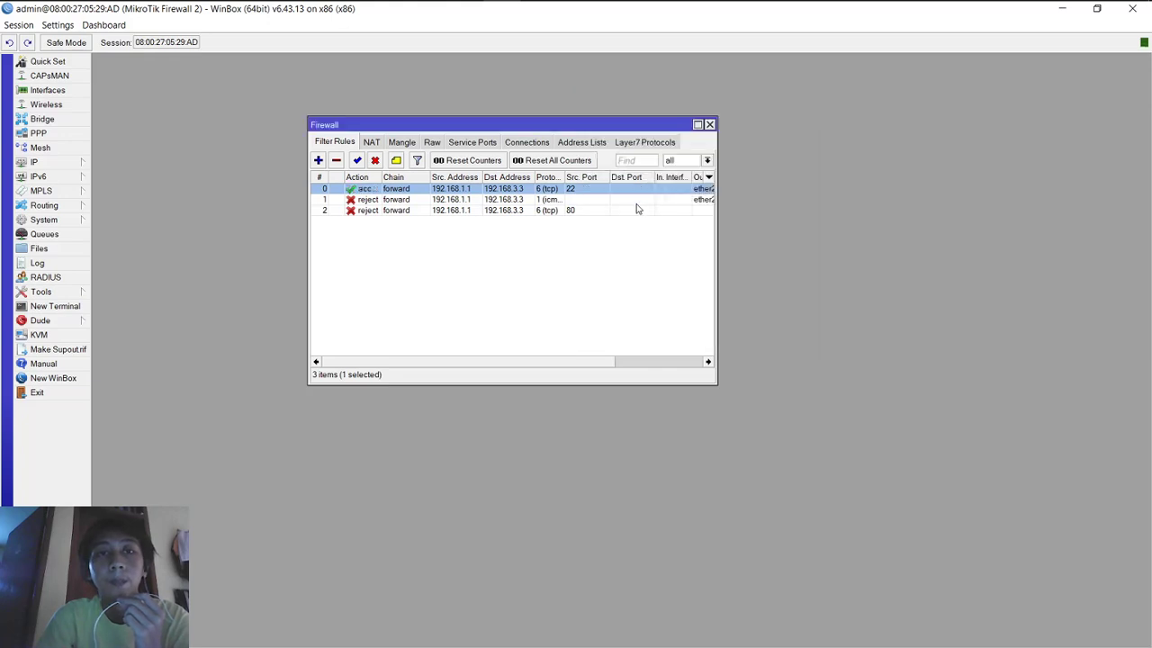
Step: Set ICMP rule 1's action to accept
double_click(632, 199)
click(696, 133)
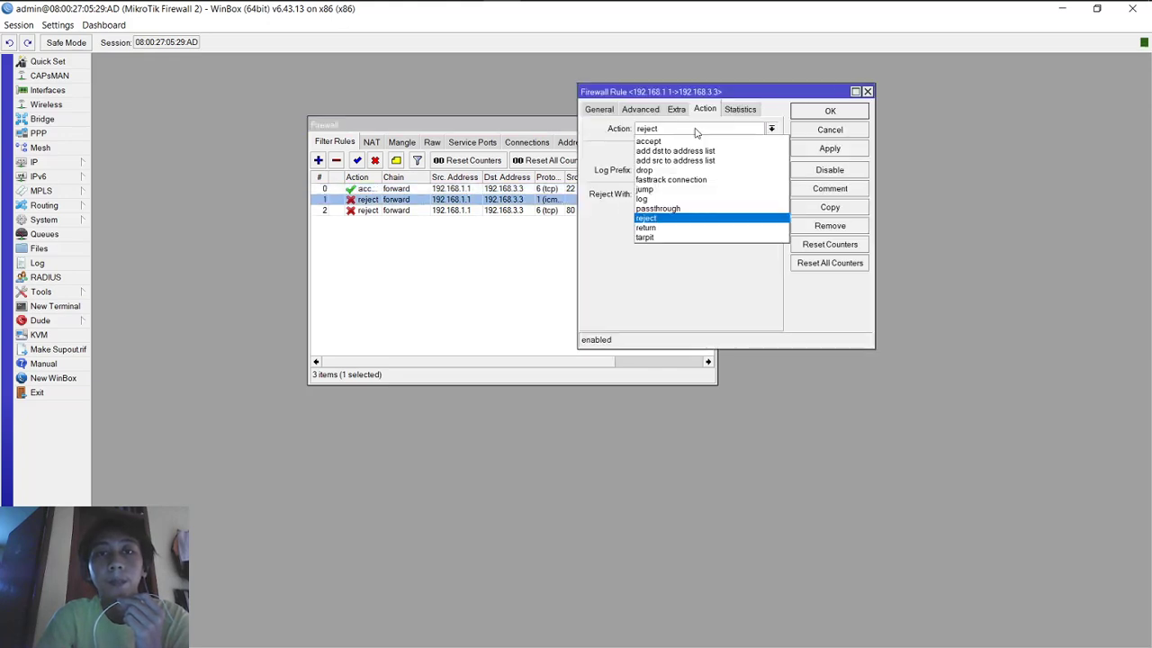
click(778, 139)
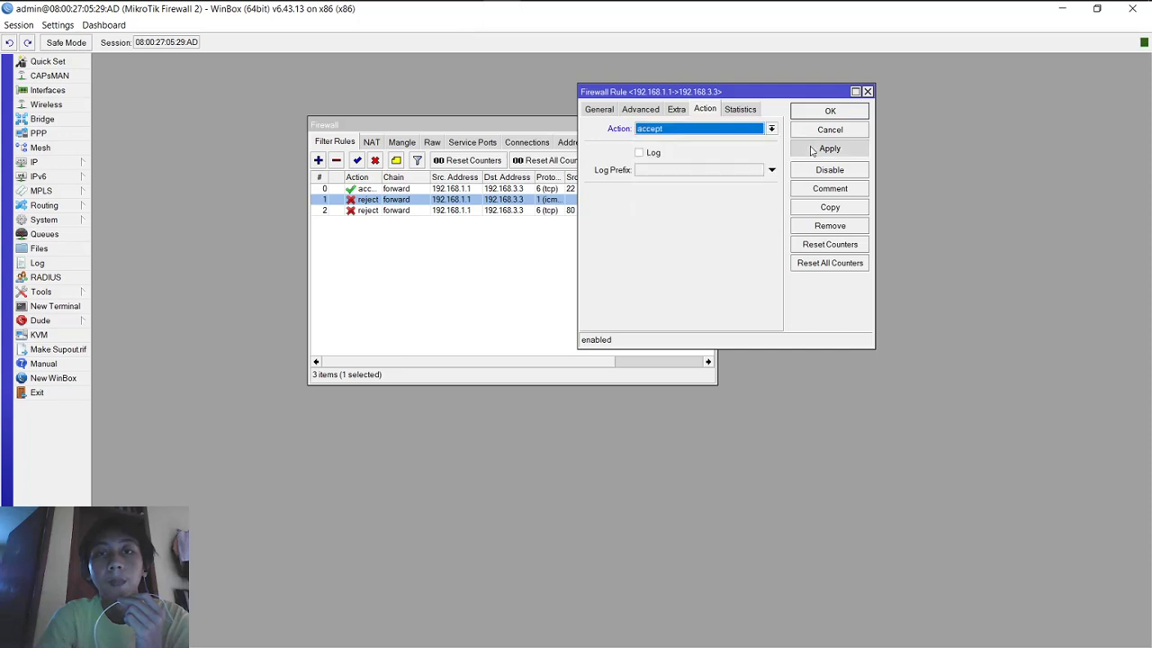
click(814, 149)
click(817, 111)
Step: Set rule 2 (TCP port 80) action to accept
double_click(620, 210)
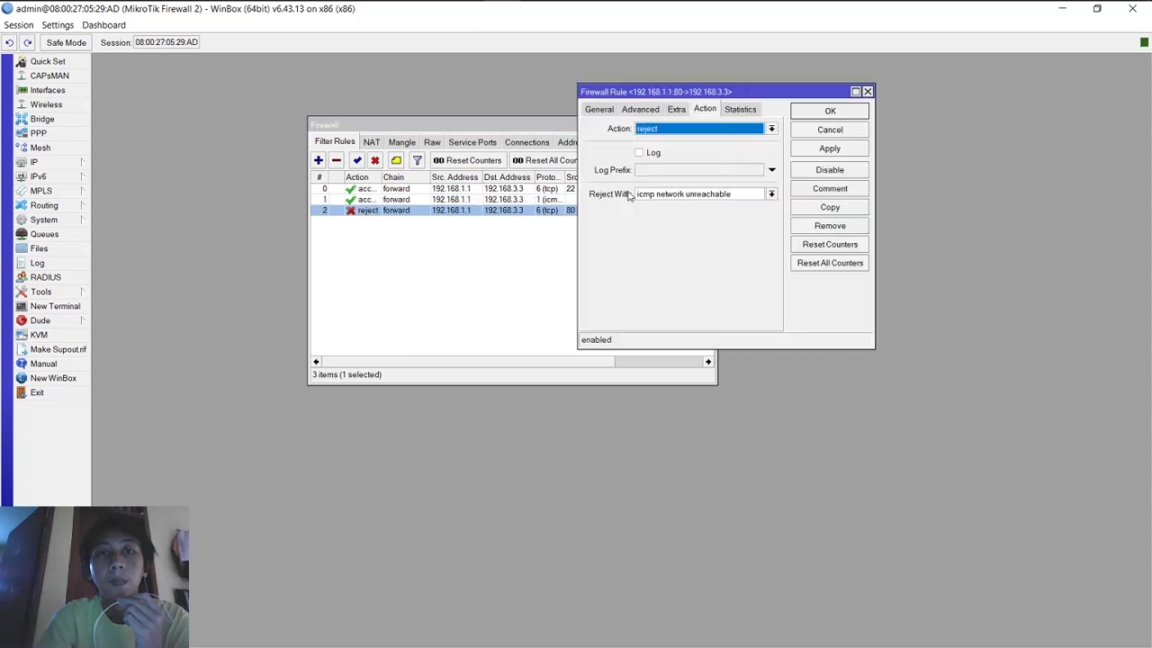
click(686, 129)
click(695, 142)
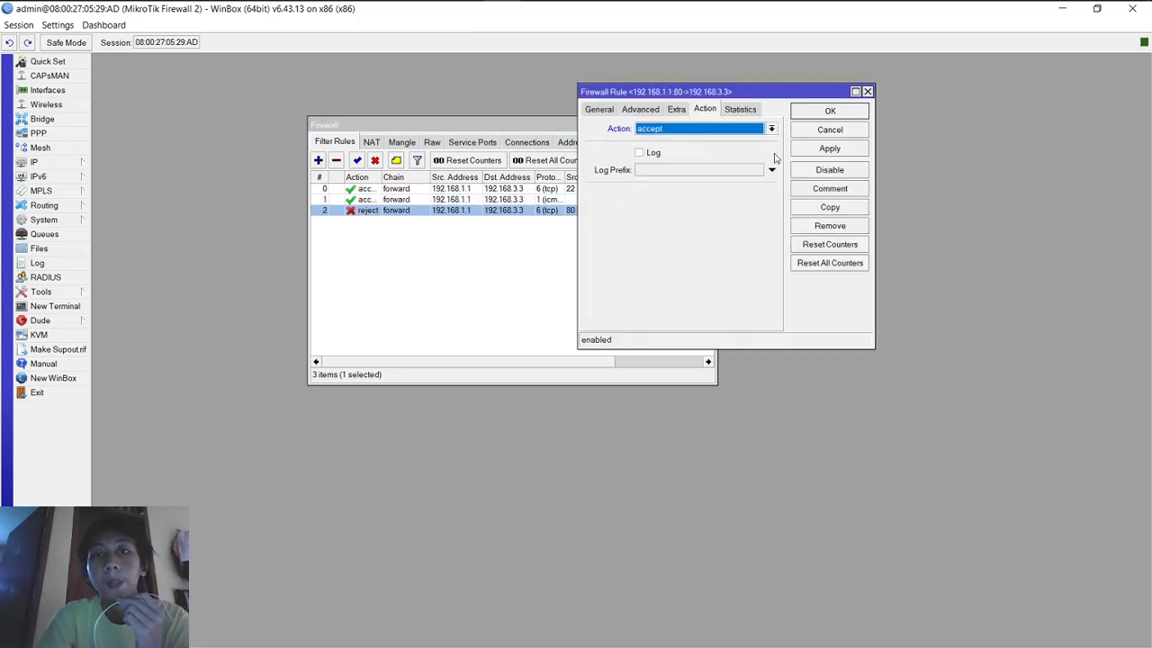
click(830, 149)
click(827, 111)
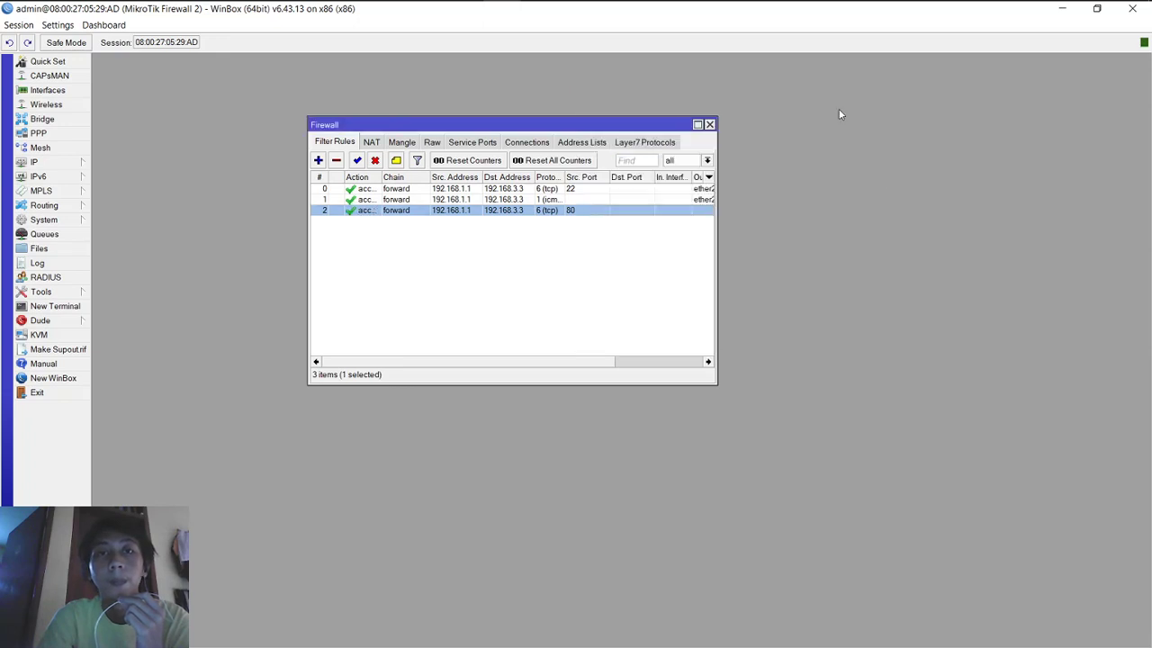
mouse_move(617, 13)
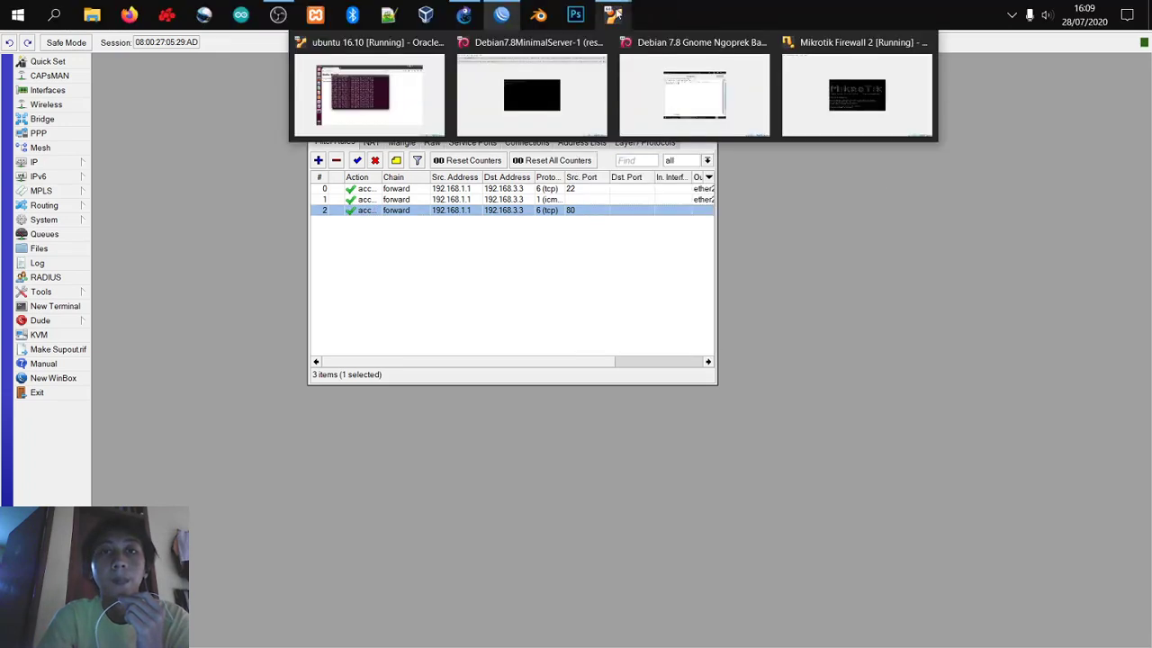
click(657, 45)
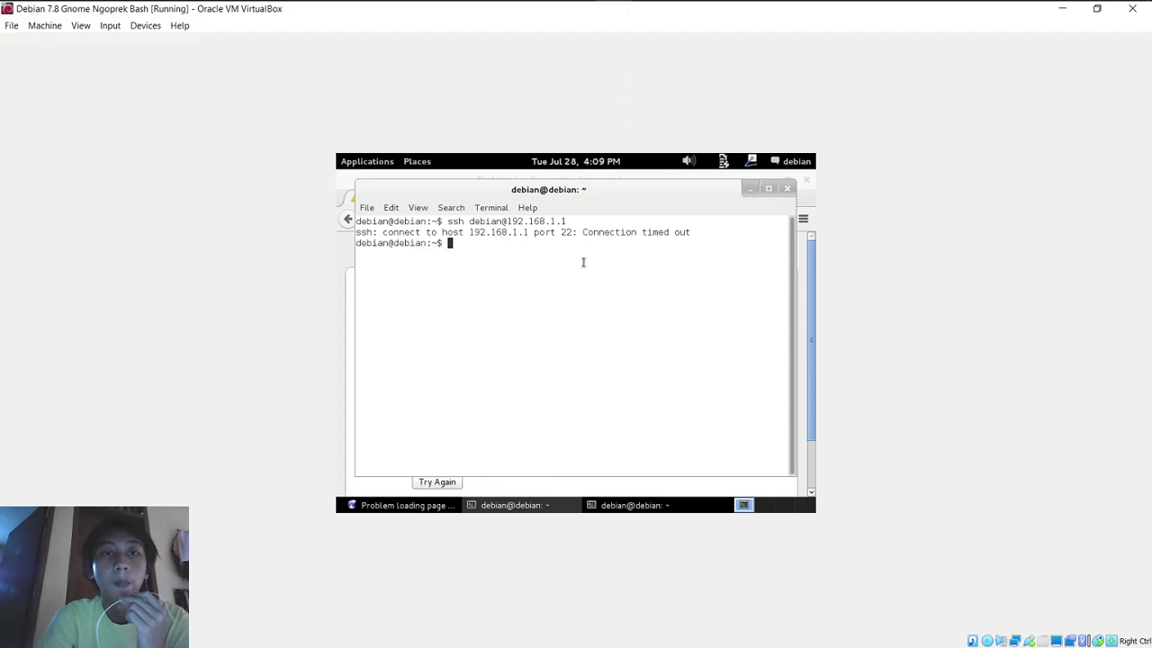
key(Up)
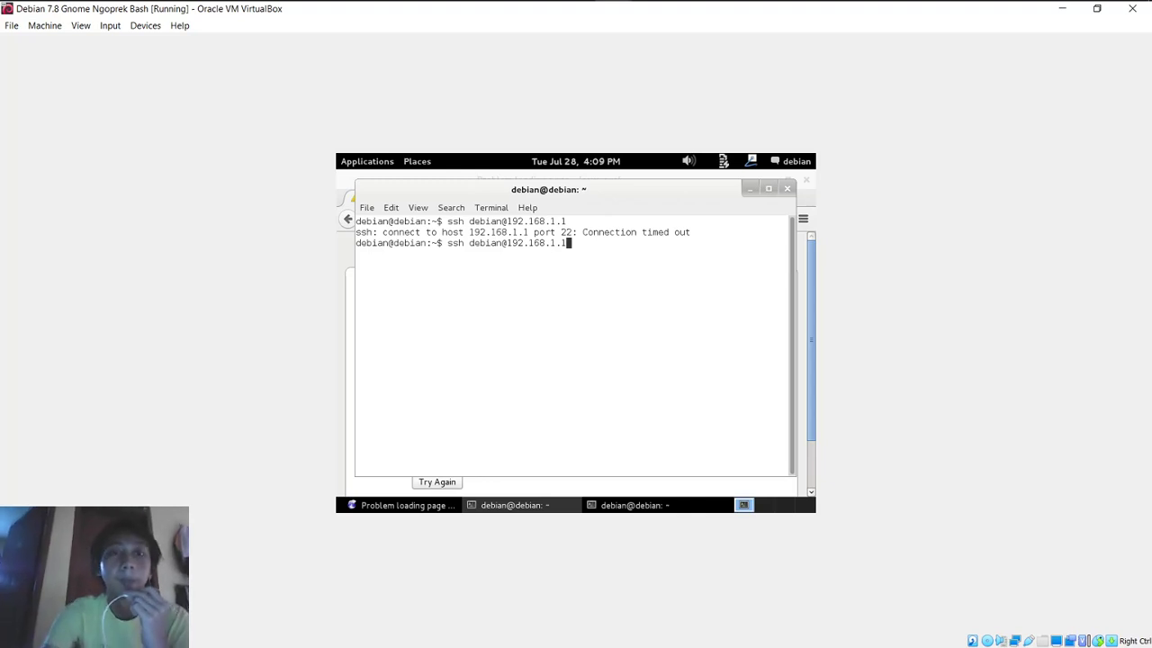
key(Return)
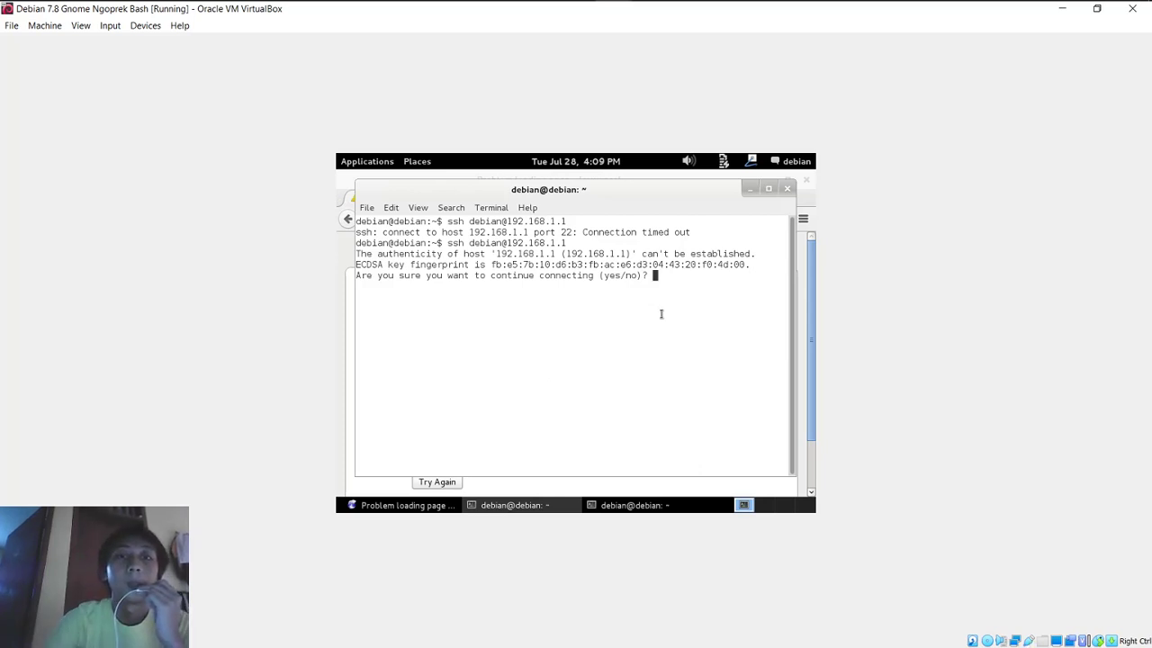
text(yes)
key(Return)
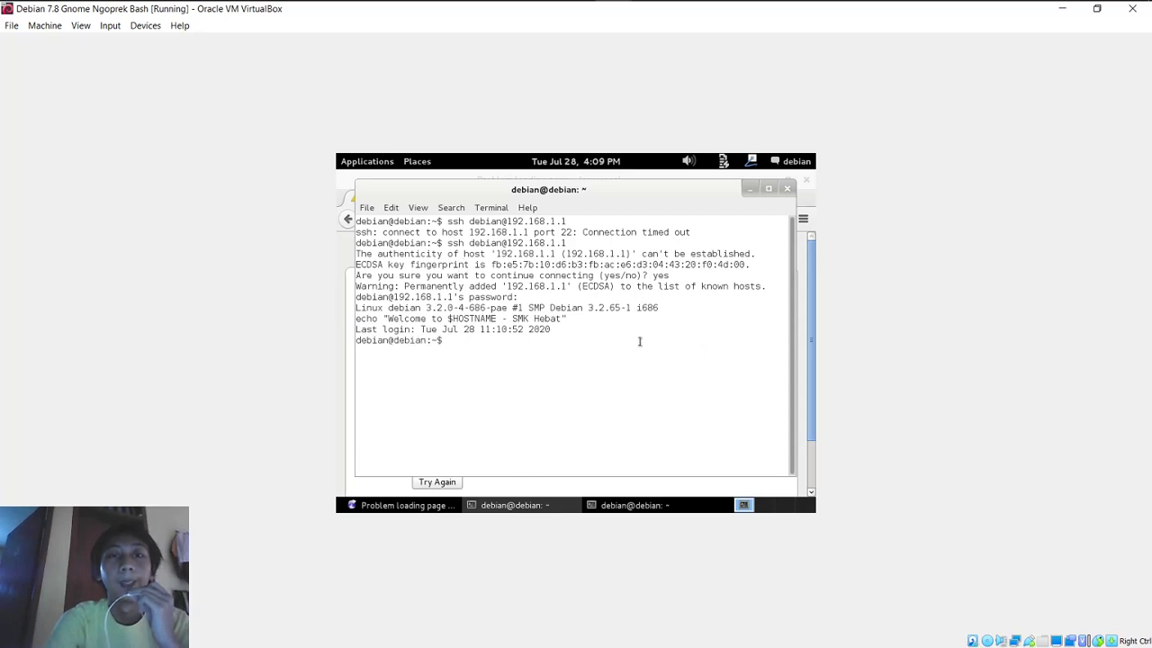
Step: Close the SSH terminal, minimize the ping terminal, and reload 192.168.1.1 in Iceweasel
click(786, 188)
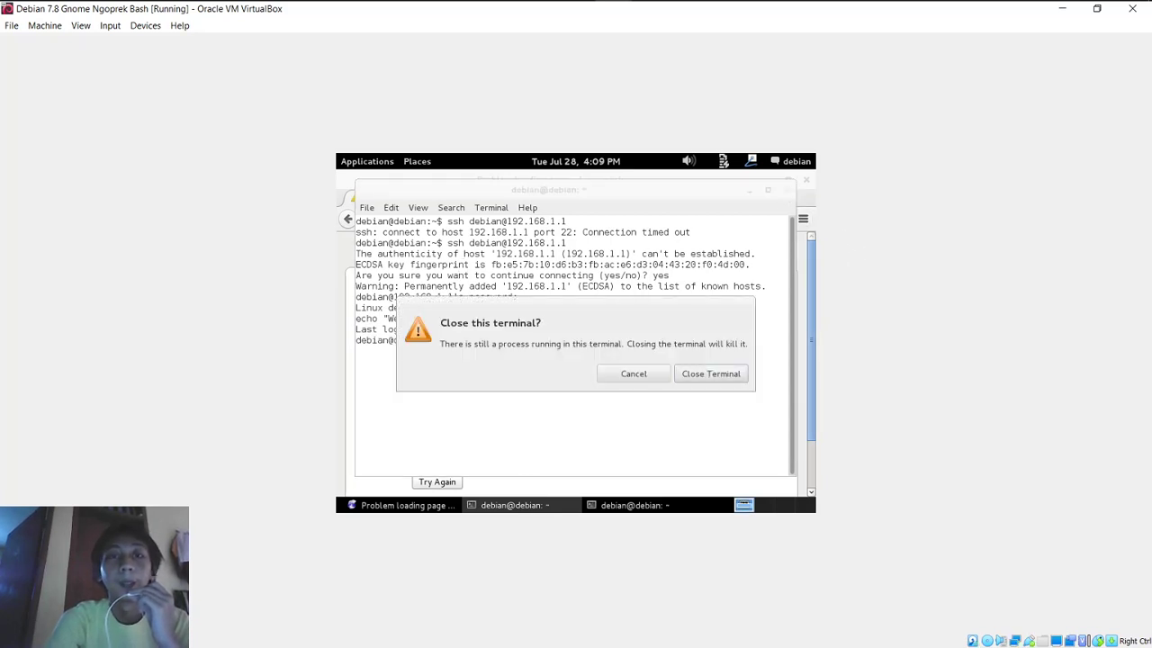
click(725, 374)
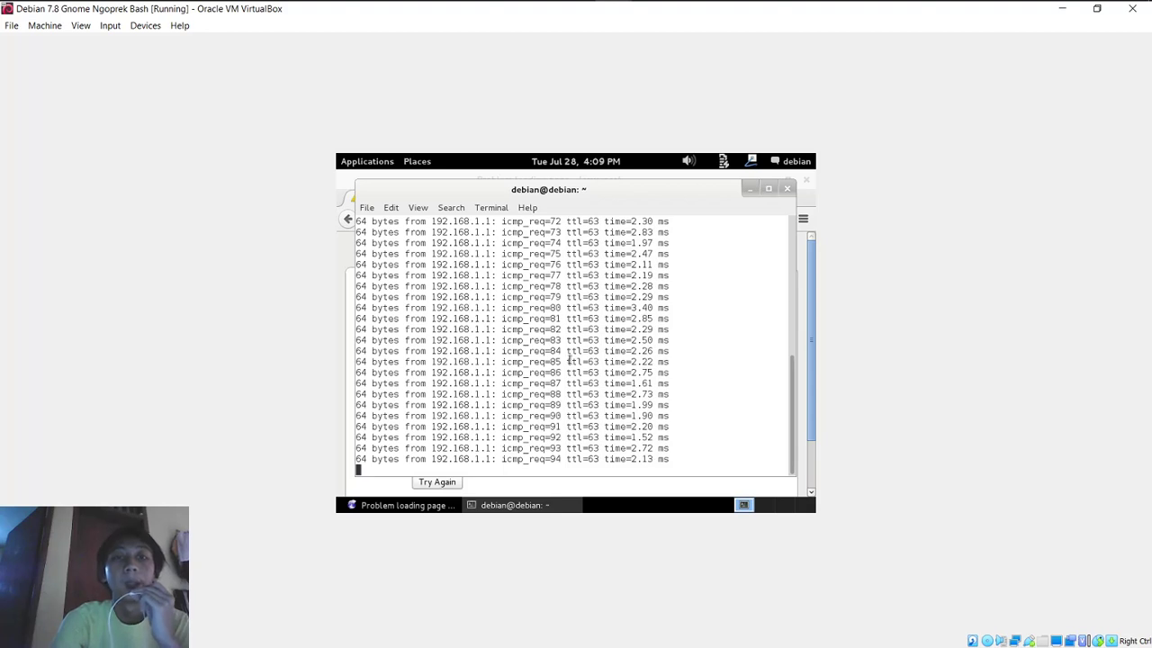
click(751, 190)
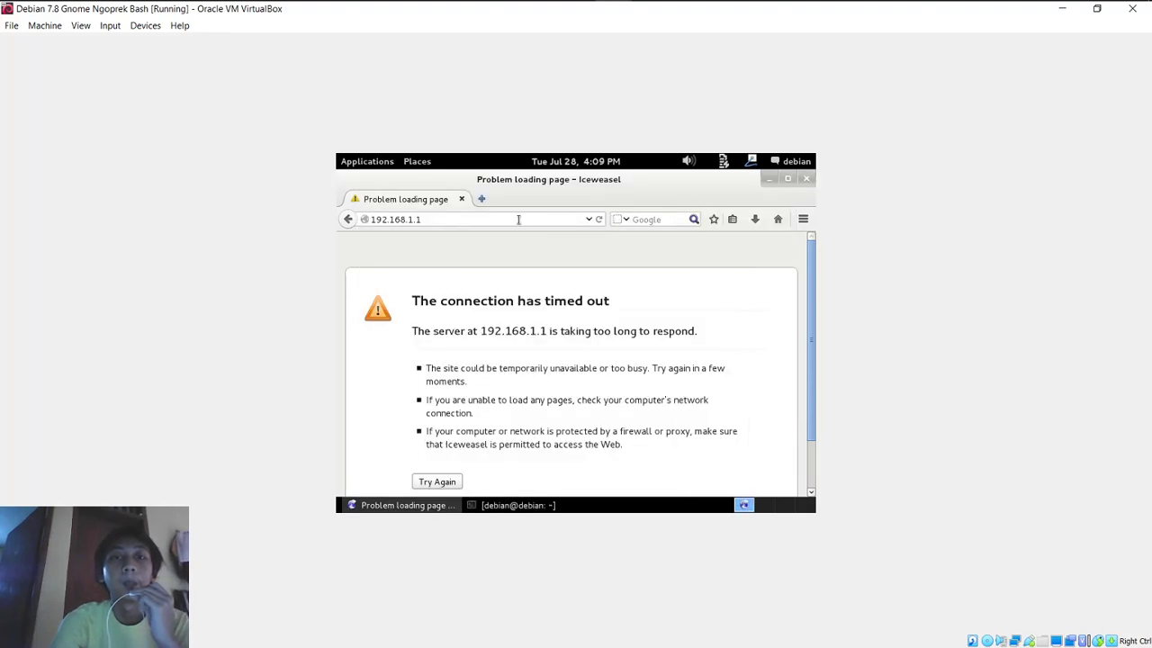
click(519, 218)
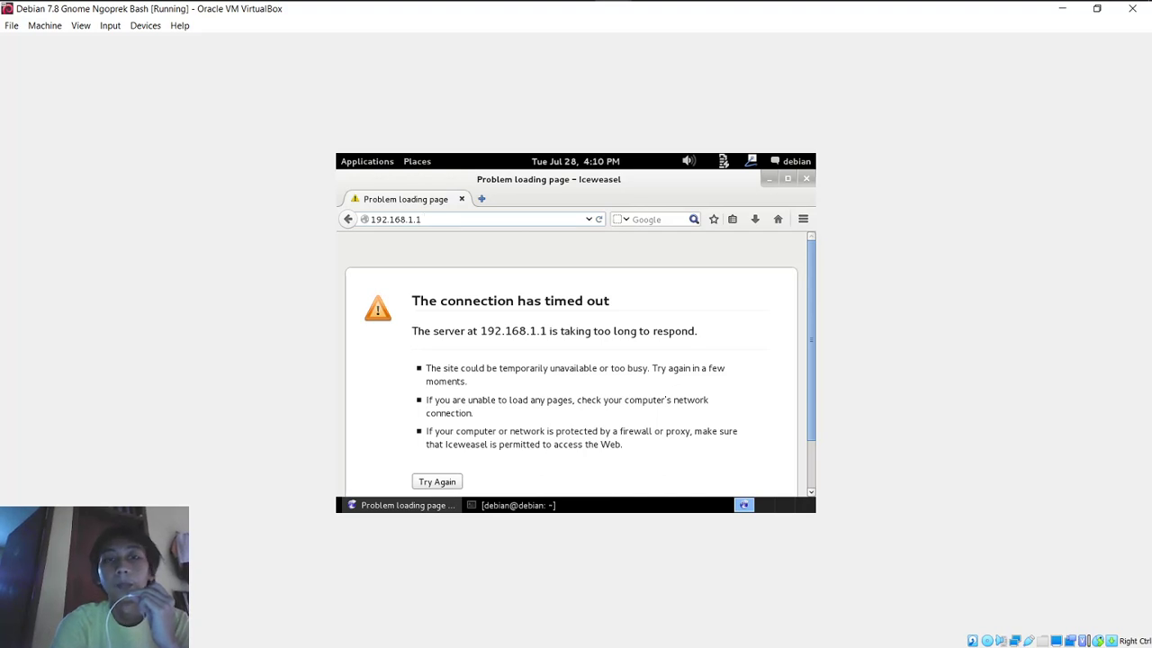
key(Return)
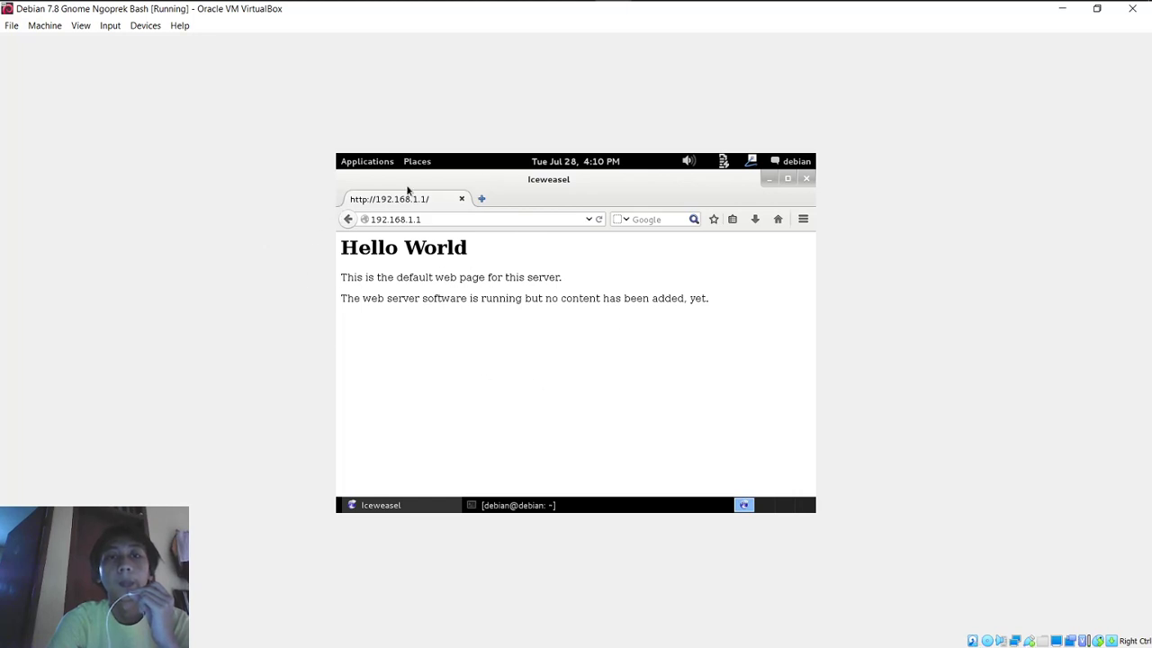
Step: Bring the Firewall window forward and go over rules 0, 1 and 2 in the list
click(504, 14)
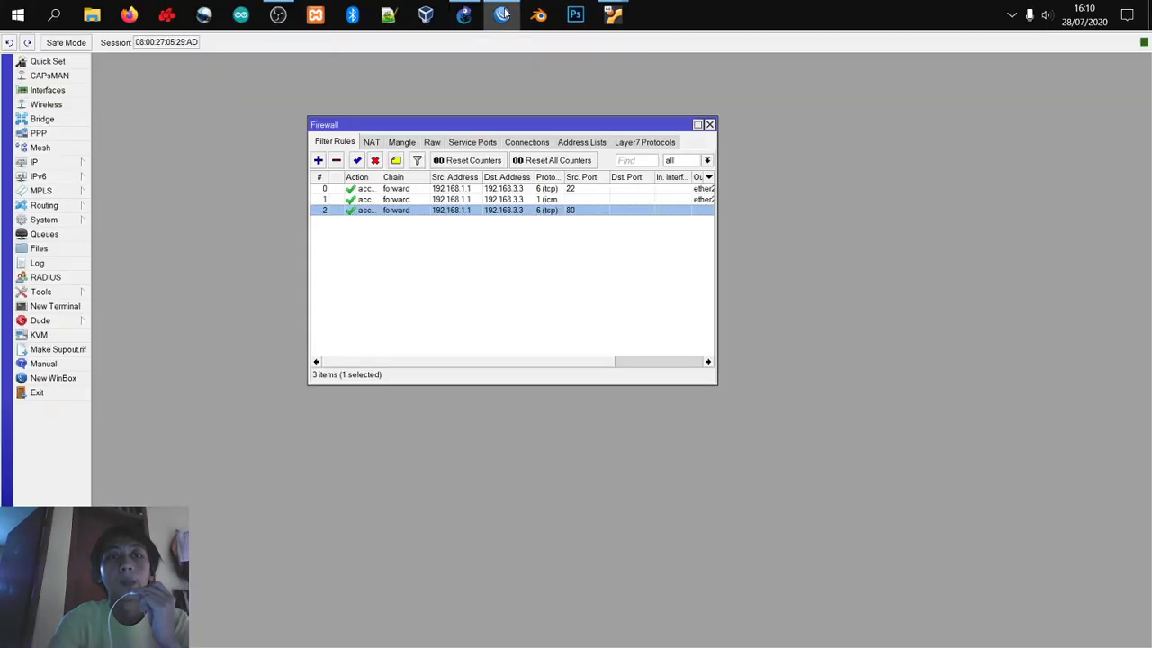
drag(506, 129, 486, 141)
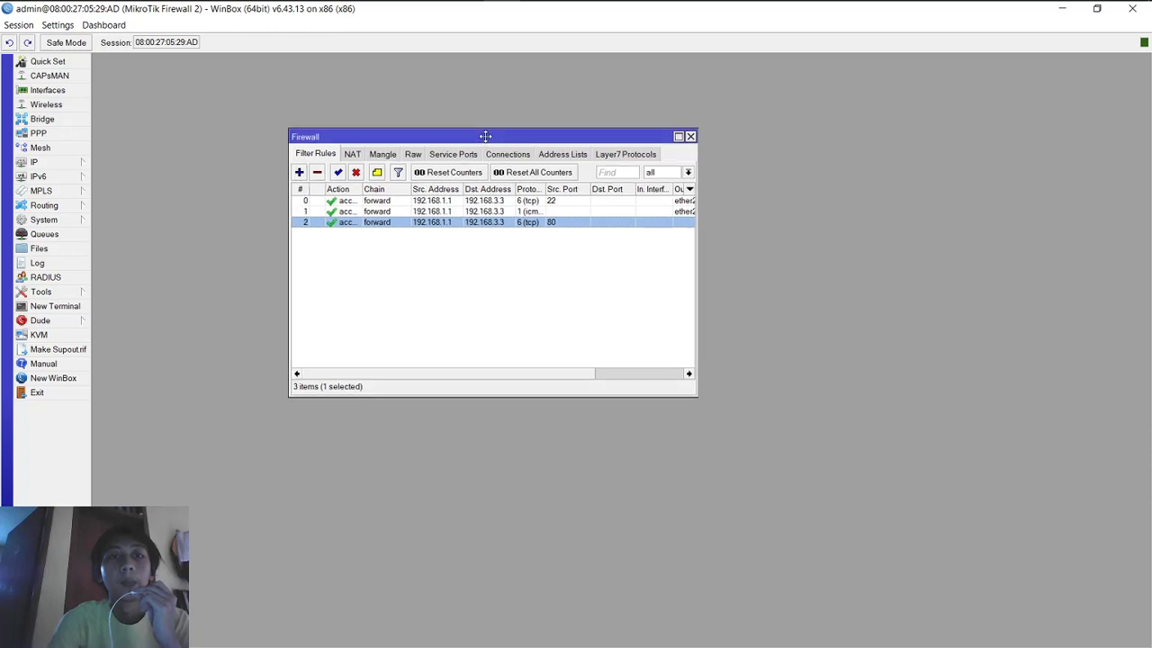
click(419, 213)
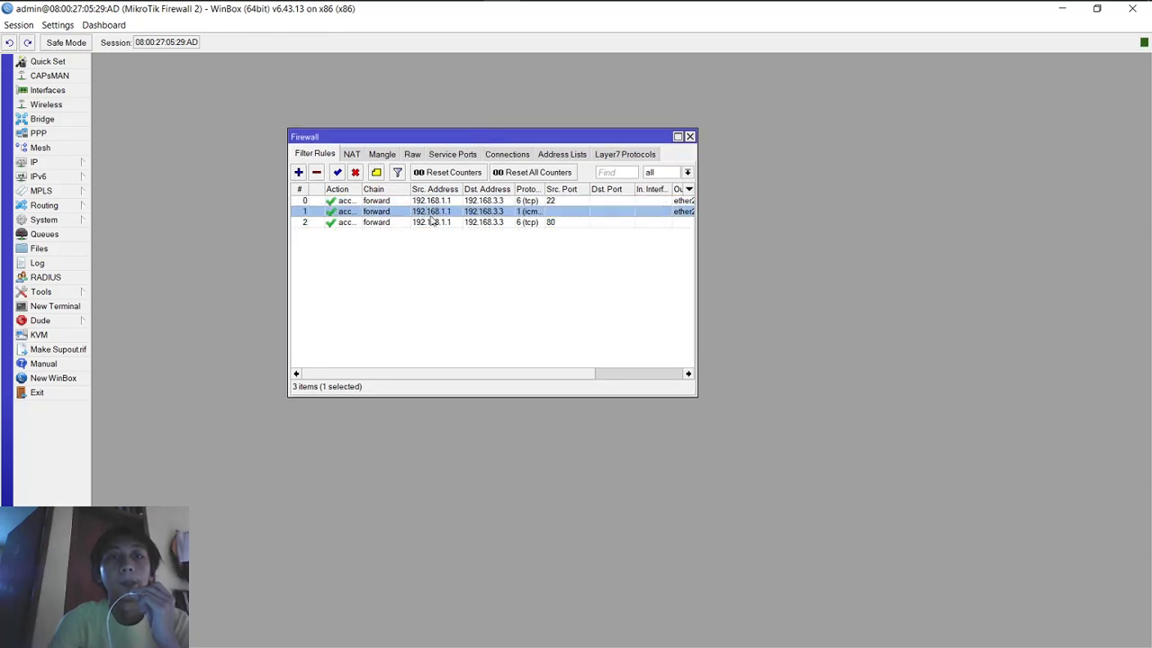
click(449, 224)
click(553, 213)
click(554, 204)
click(556, 224)
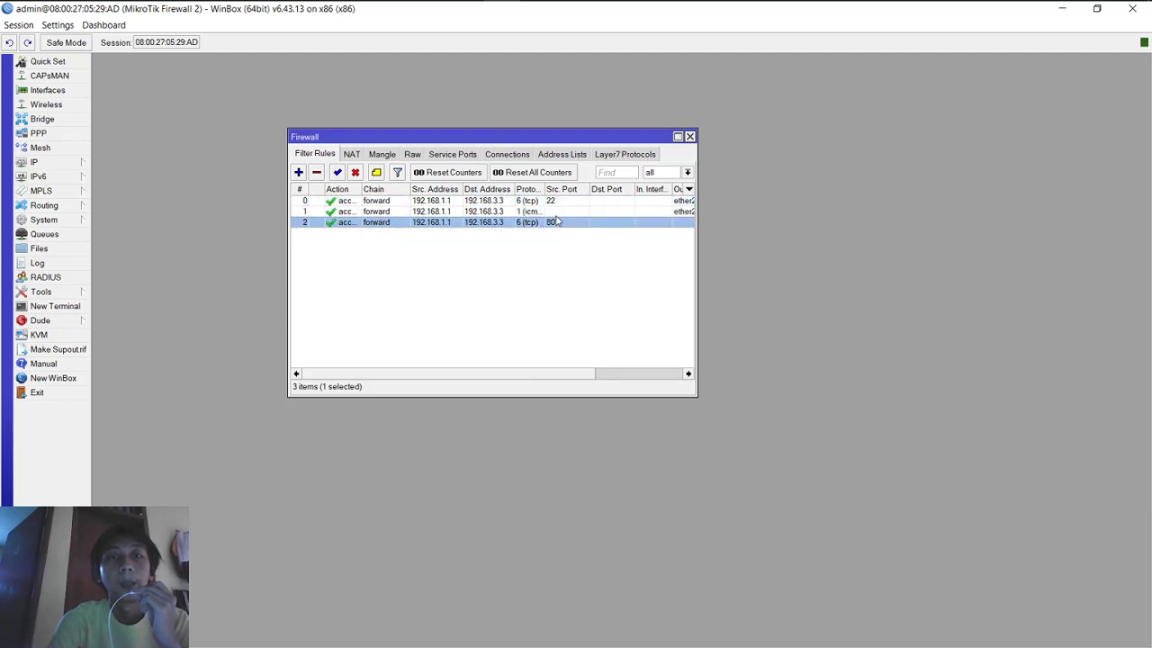
click(557, 213)
click(560, 201)
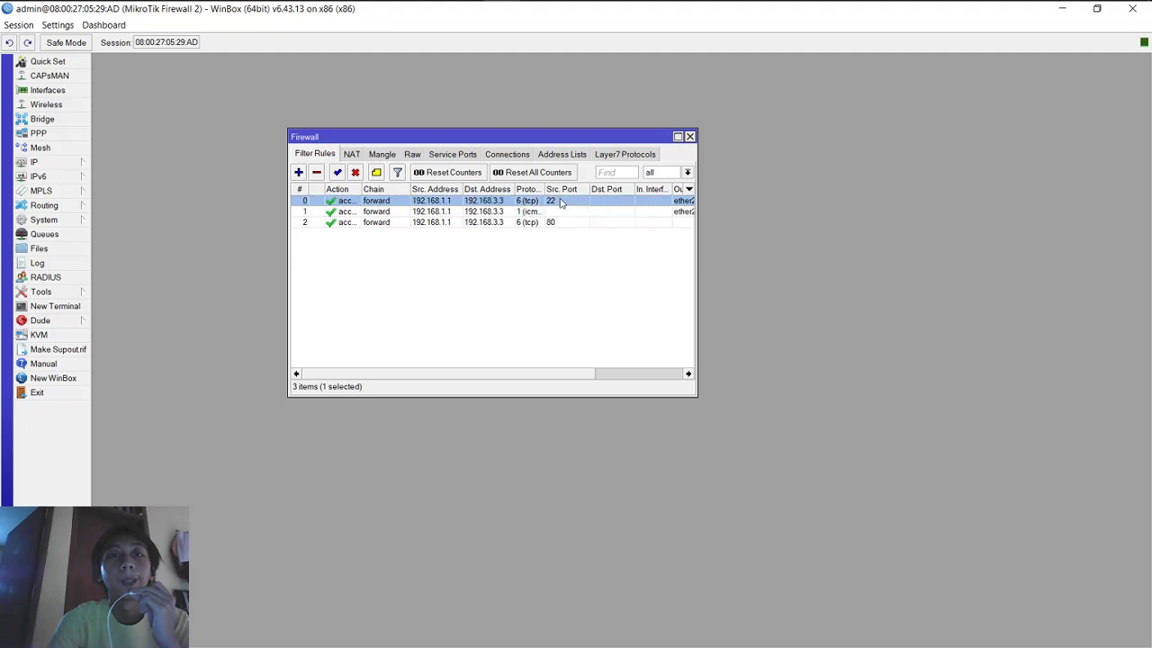
mouse_move(582, 7)
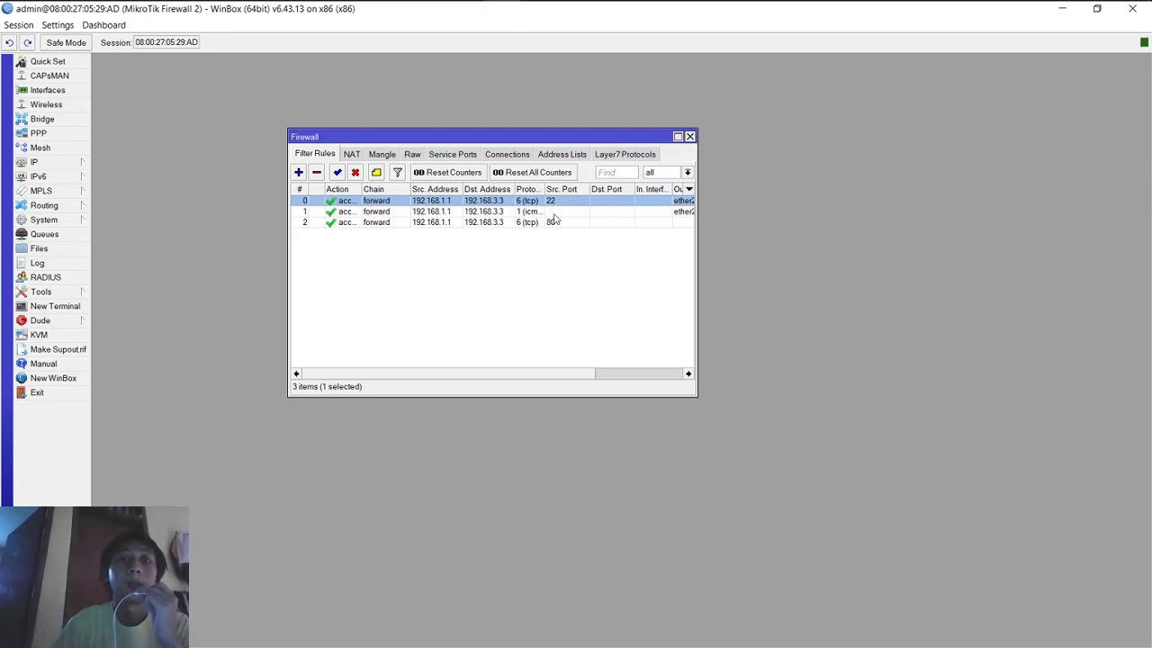
Step: Inspect rule 0's general match settings and close it unchanged
click(563, 253)
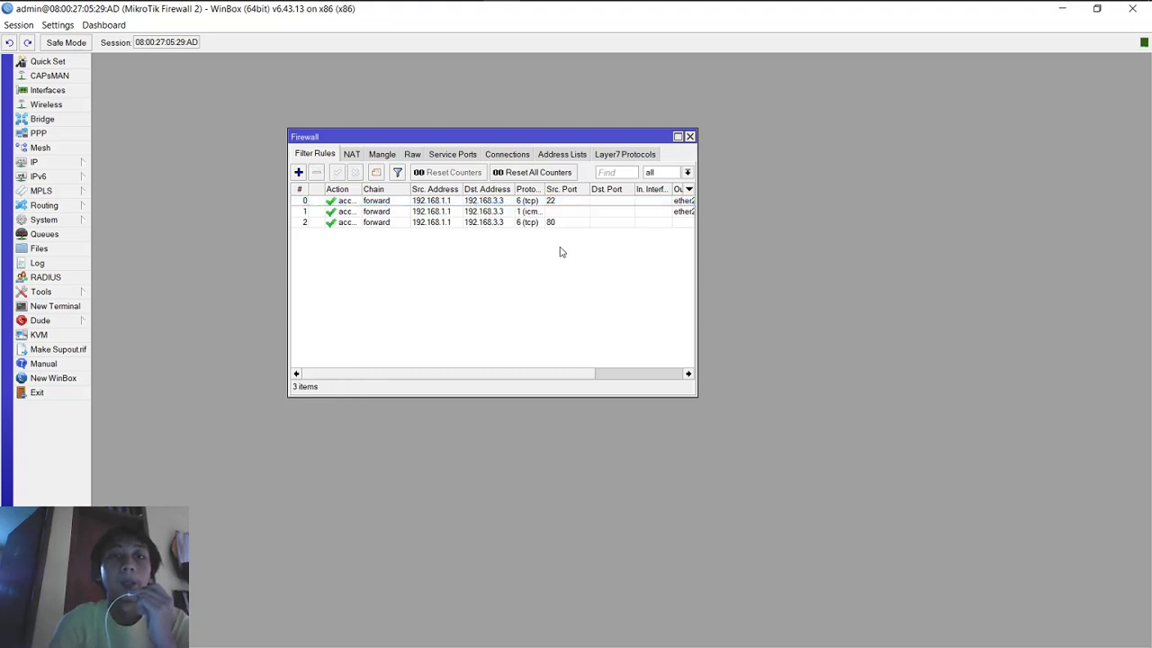
double_click(562, 203)
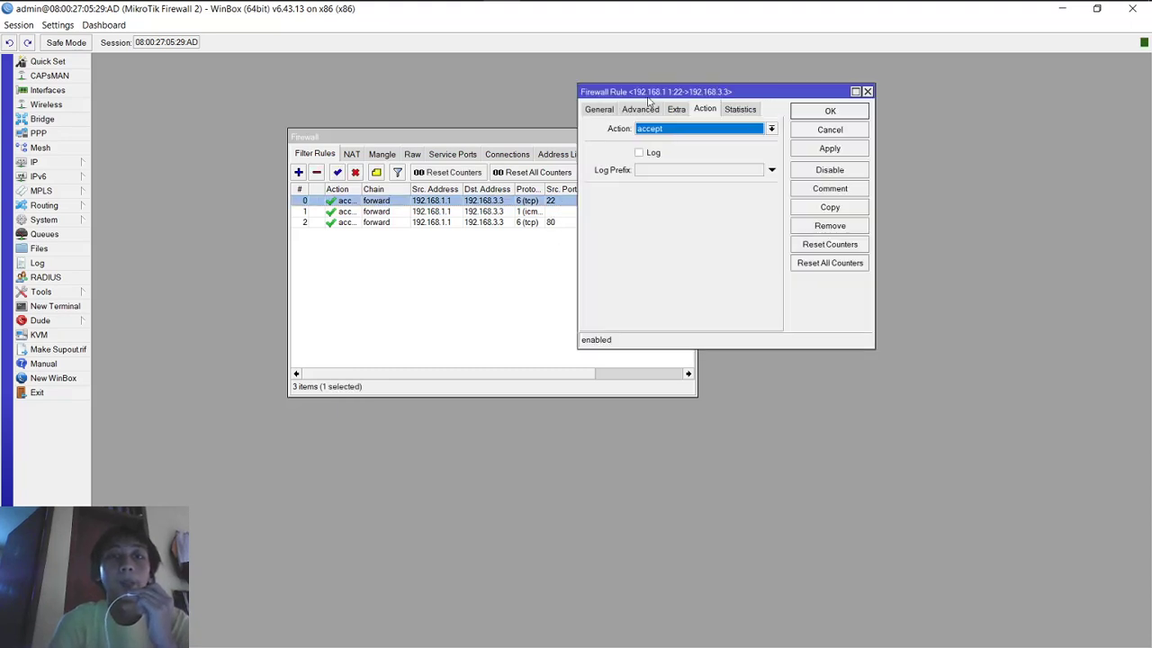
click(609, 110)
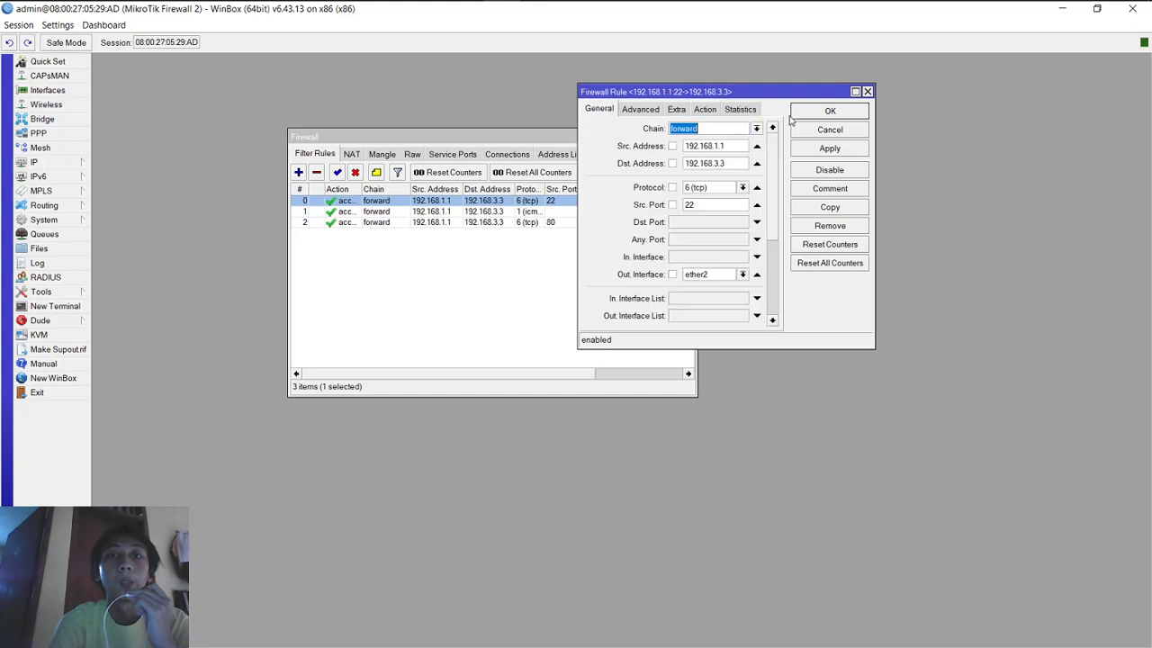
click(868, 91)
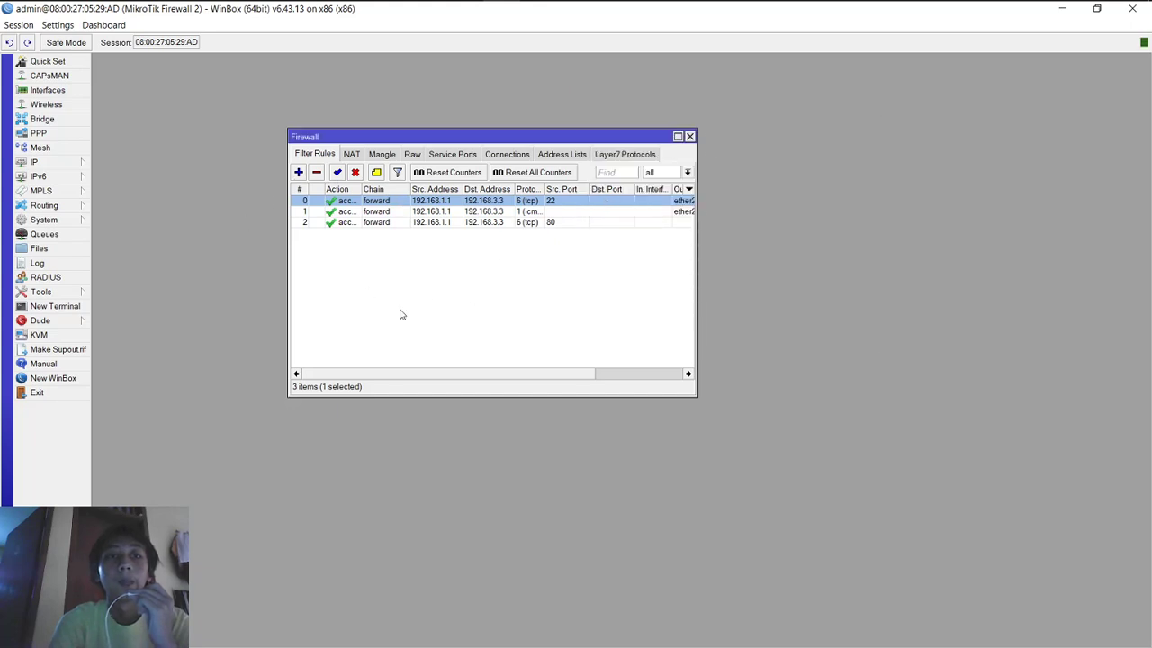
Step: Widen the Action and Protocol columns so accept and 1 (icmp) show fully
mouse_move(617, 13)
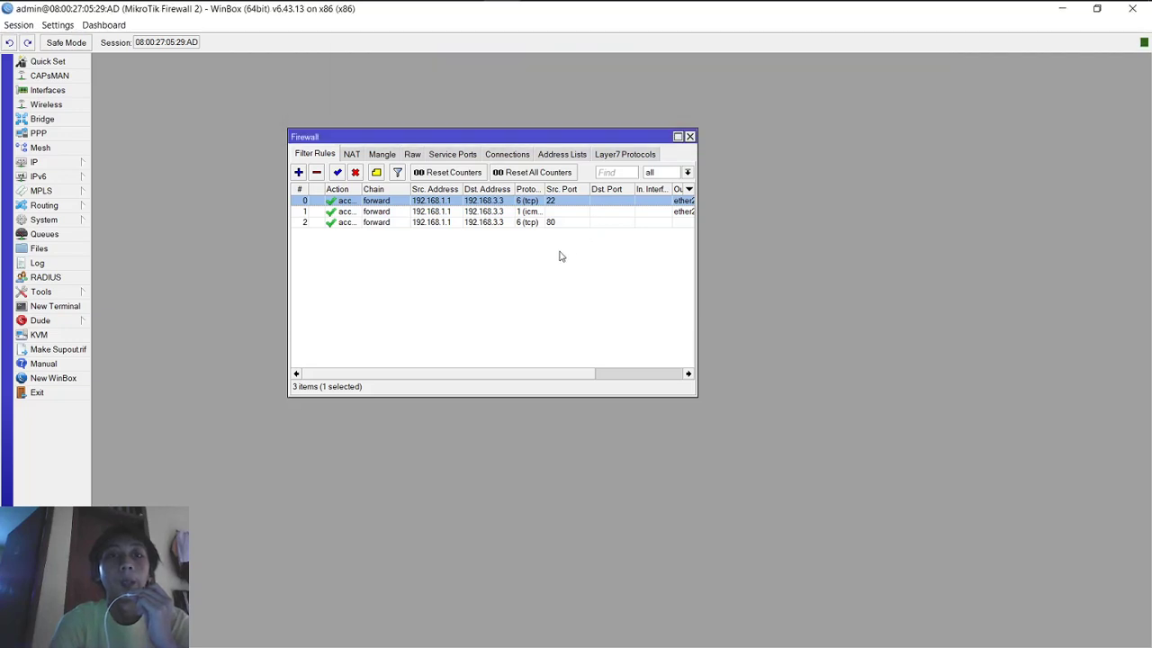
click(558, 256)
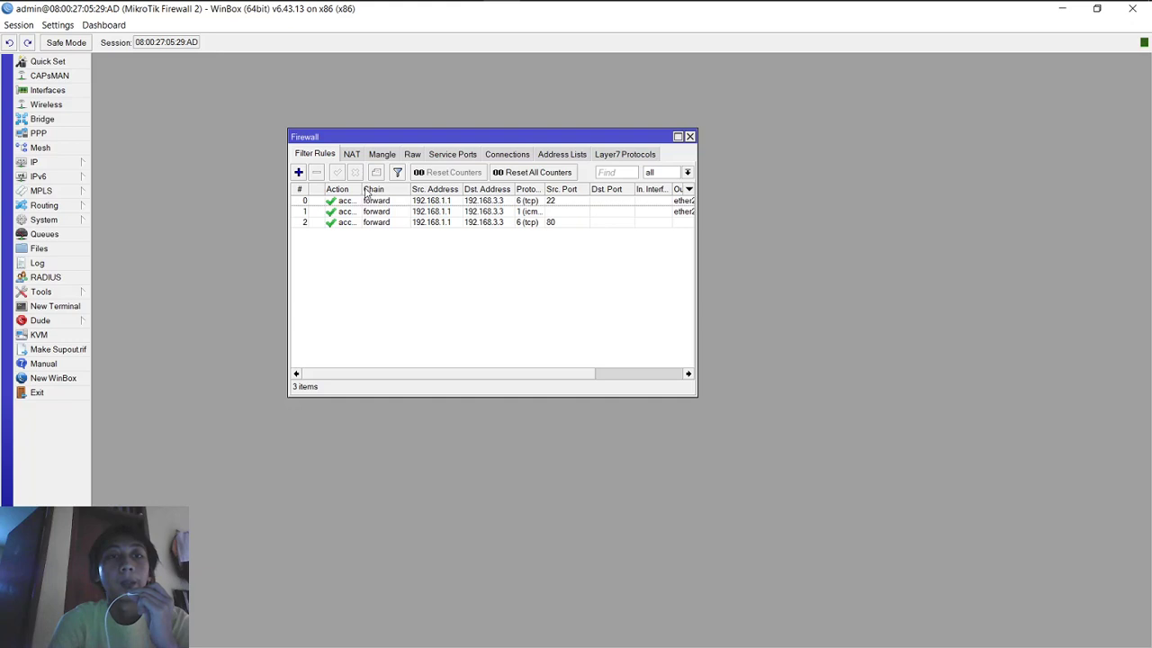
drag(359, 188, 392, 189)
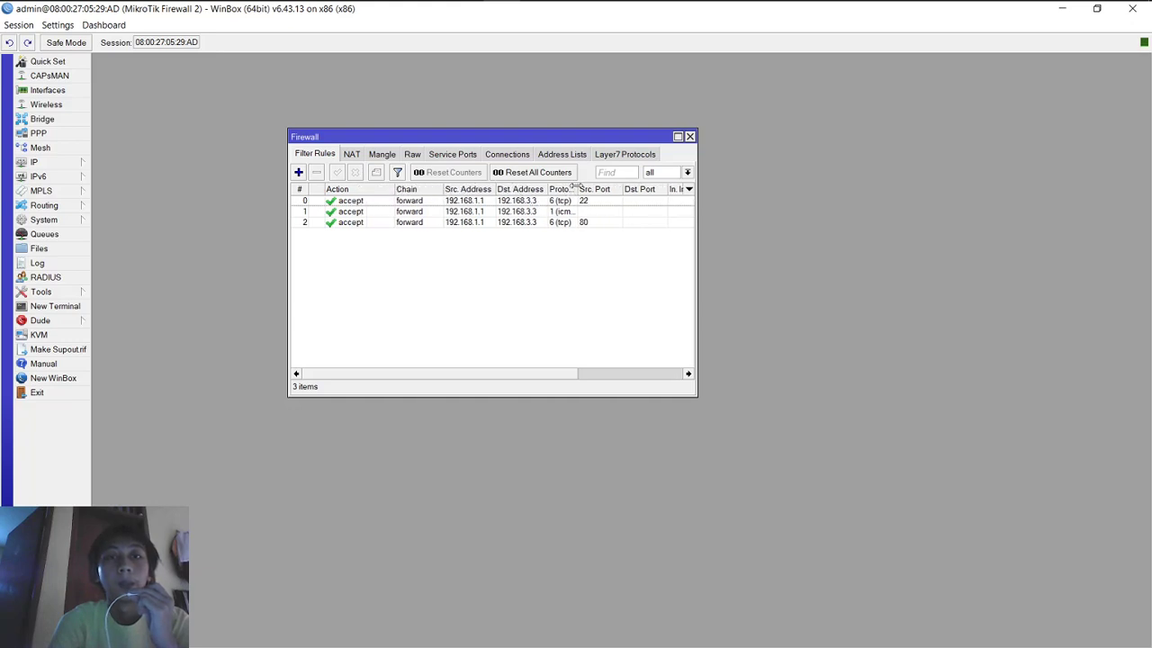
drag(576, 188, 598, 186)
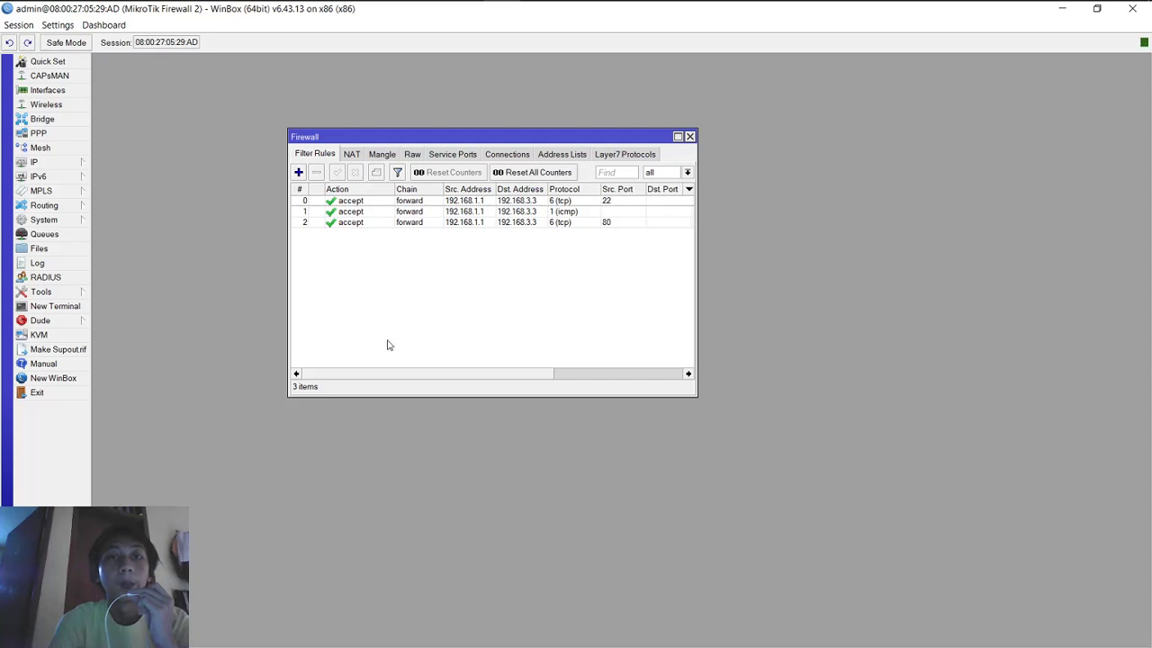